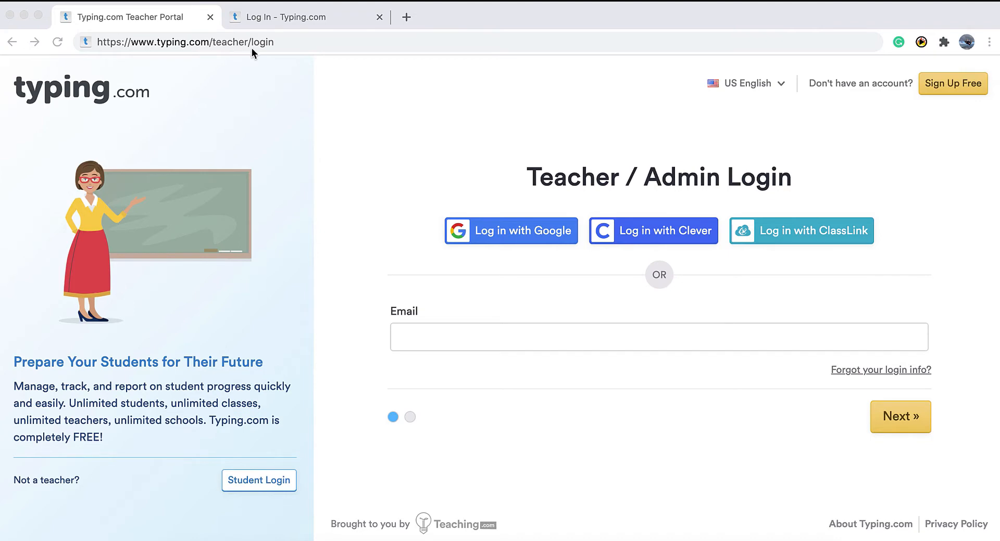
Compare the Student Login and Teacher Portal pages, then open the teacher Sign Up Free form.
{"action": "left_click", "coordinate": [280, 17]}
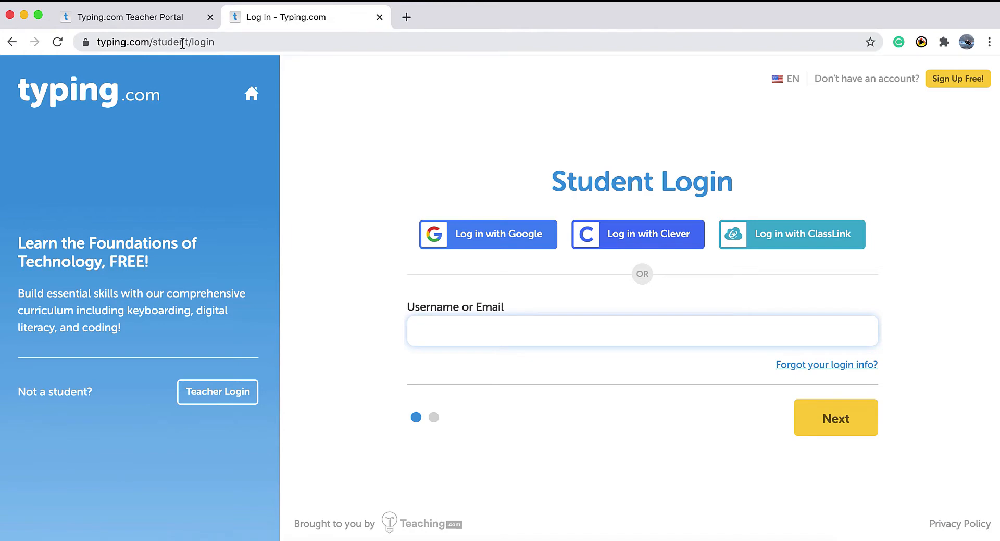
{"action": "left_click", "coordinate": [163, 19]}
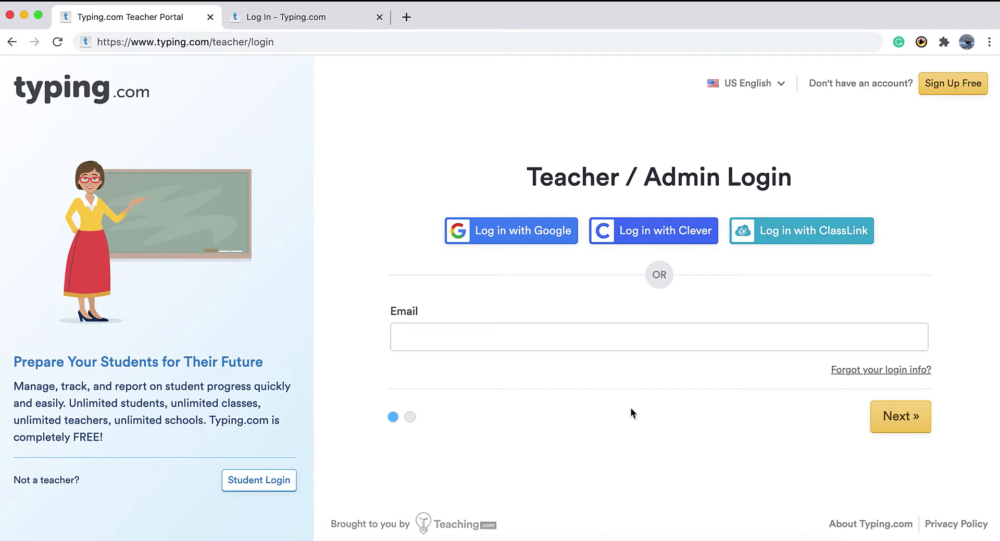
{"action": "left_click", "coordinate": [933, 97]}
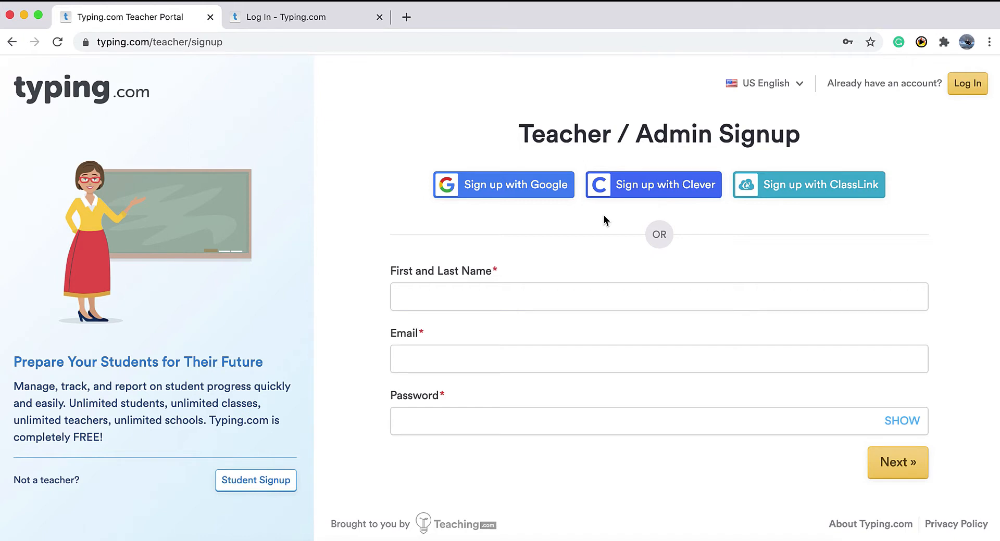
Enter the teacher's full name, e-mail address and account password, then continue to the next step.
{"action": "left_click", "coordinate": [460, 293]}
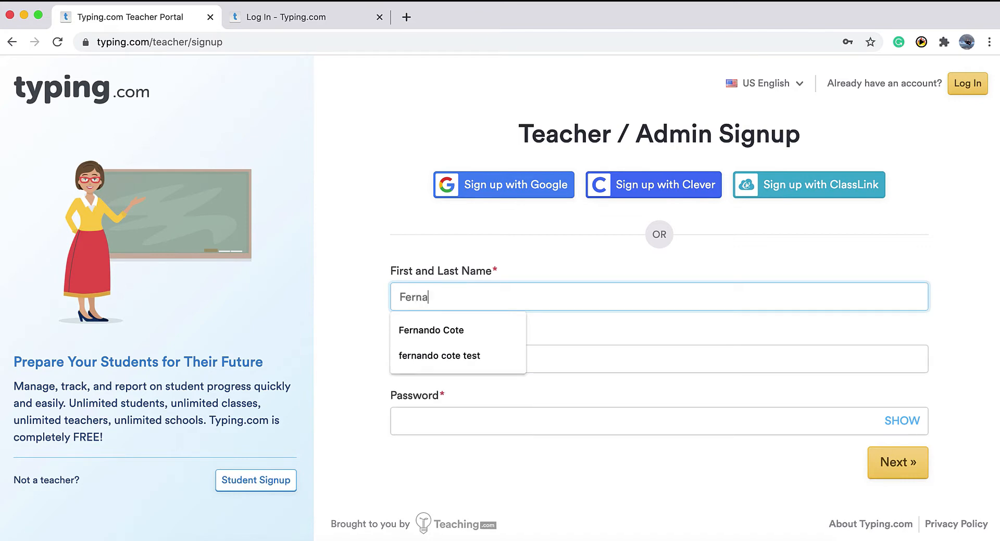
{"action": "left_click", "coordinate": [598, 332]}
{"action": "left_click", "coordinate": [488, 350]}
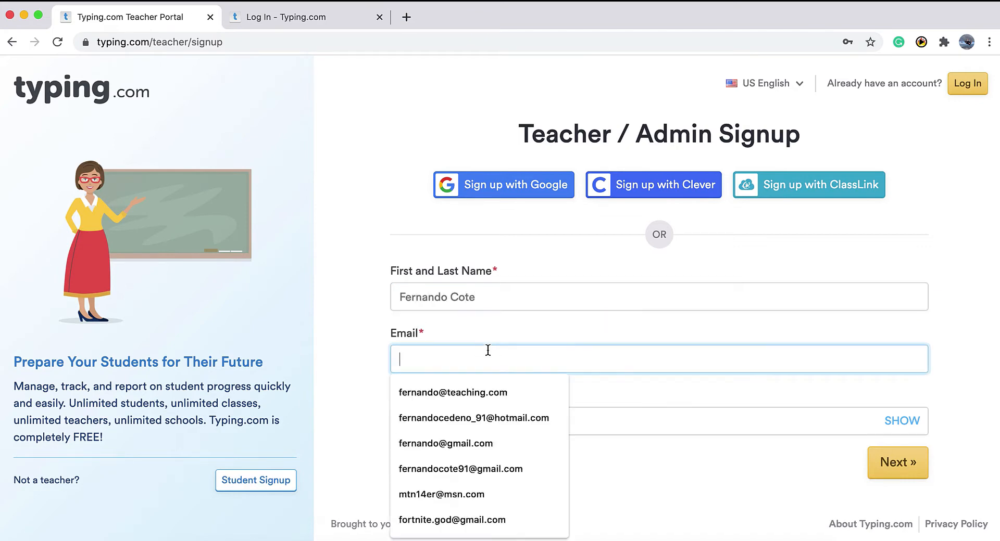
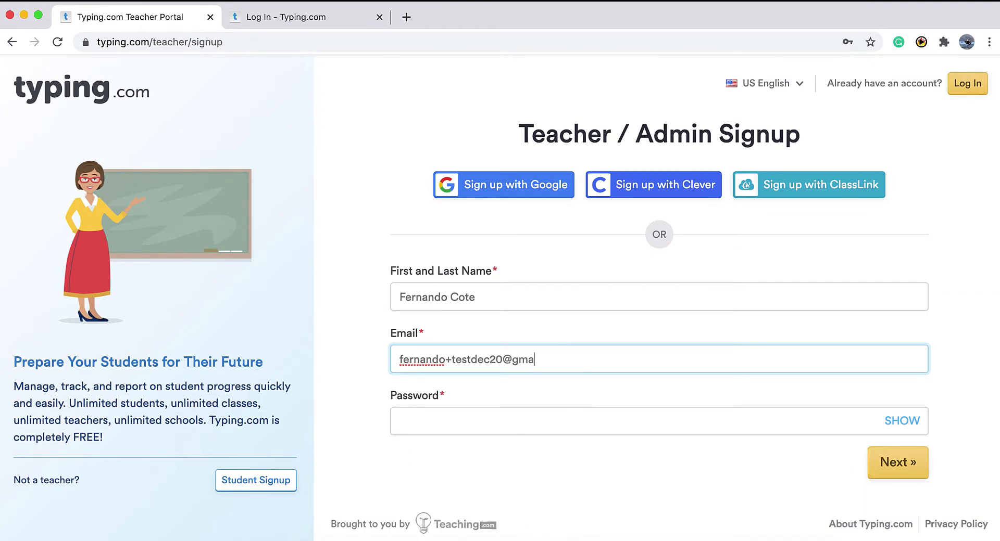
{"action": "key", "text": "Tab"}
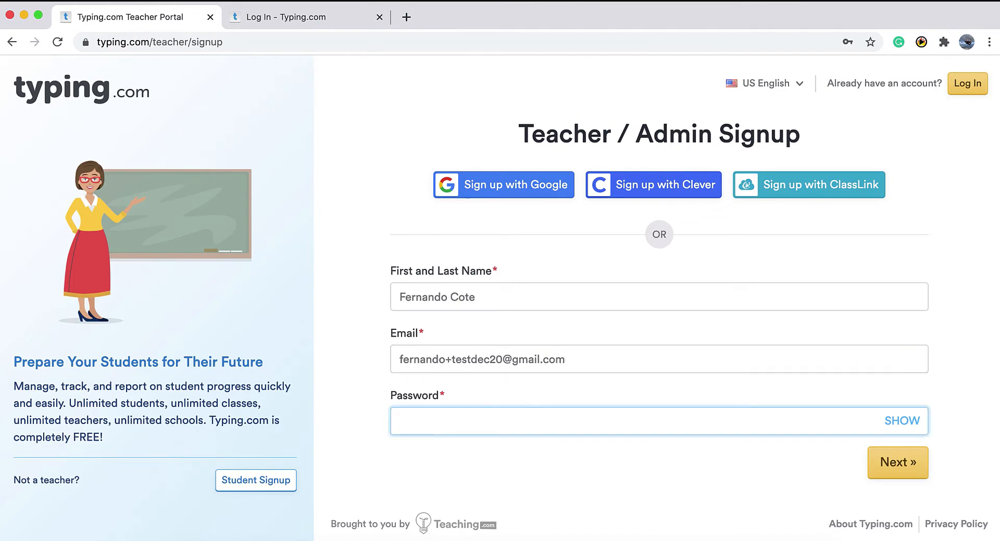
{"action": "type", "text": "••••"}
{"action": "left_click", "coordinate": [888, 463]}
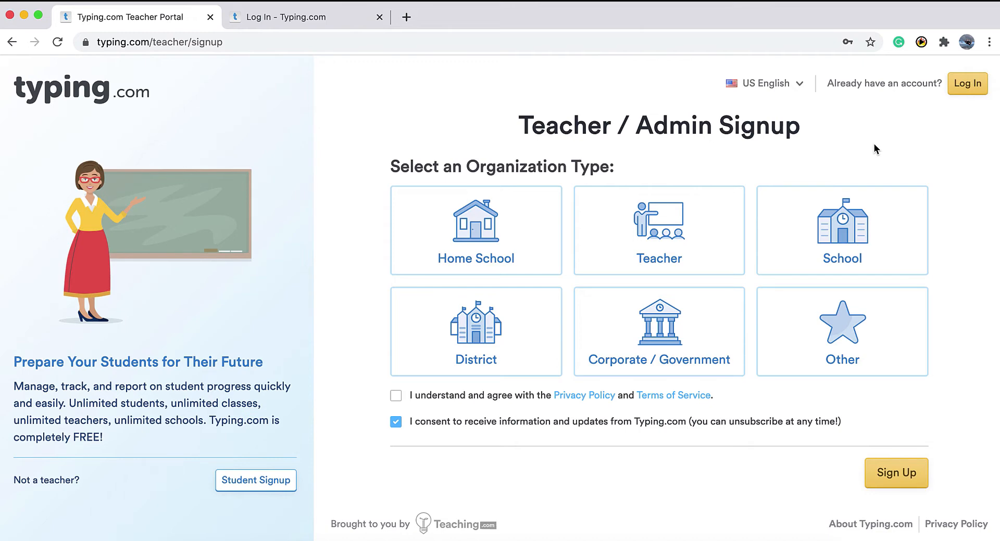
Register as a Teacher at Mesa High School, accept the terms, and complete sign-up.
{"action": "left_click", "coordinate": [667, 236]}
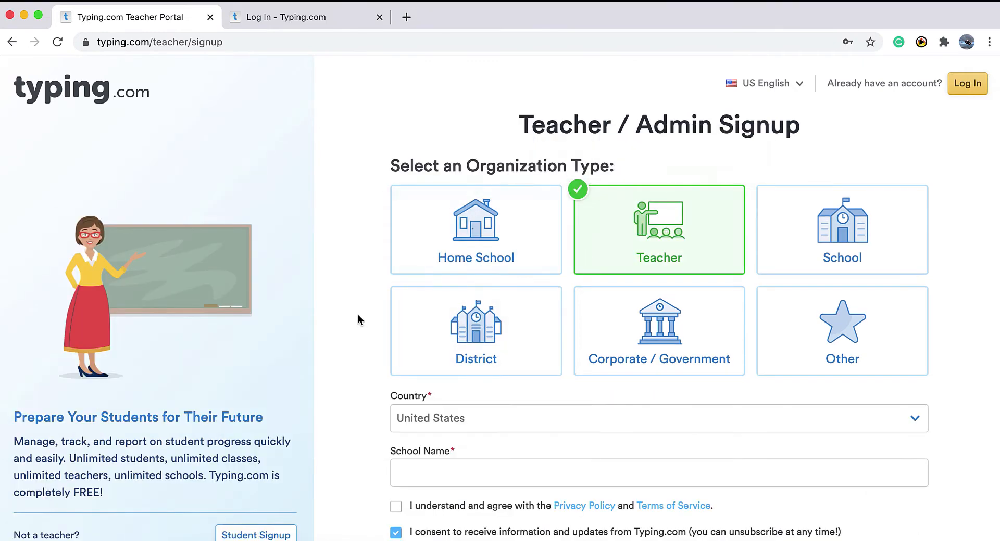
{"action": "scroll", "coordinate": [359, 318], "scroll_direction": "down", "scroll_amount": 2}
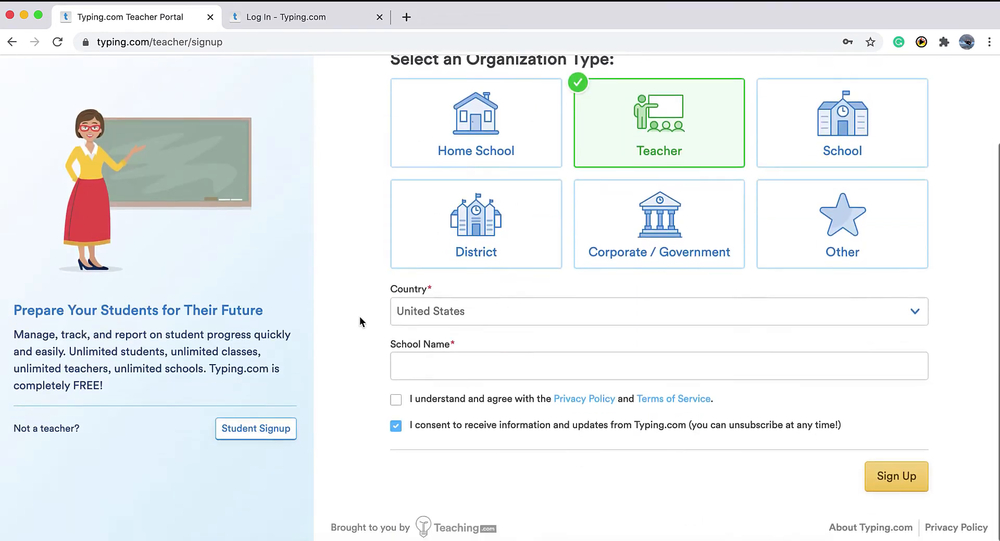
{"action": "left_click", "coordinate": [486, 368]}
{"action": "type", "text": "Me"}
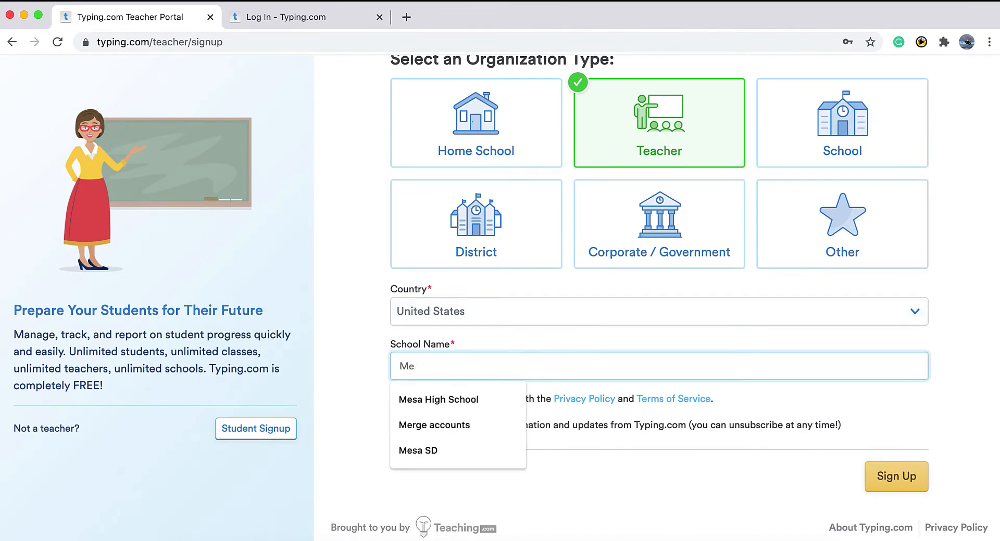
{"action": "type", "text": "sa"}
{"action": "left_click", "coordinate": [489, 400]}
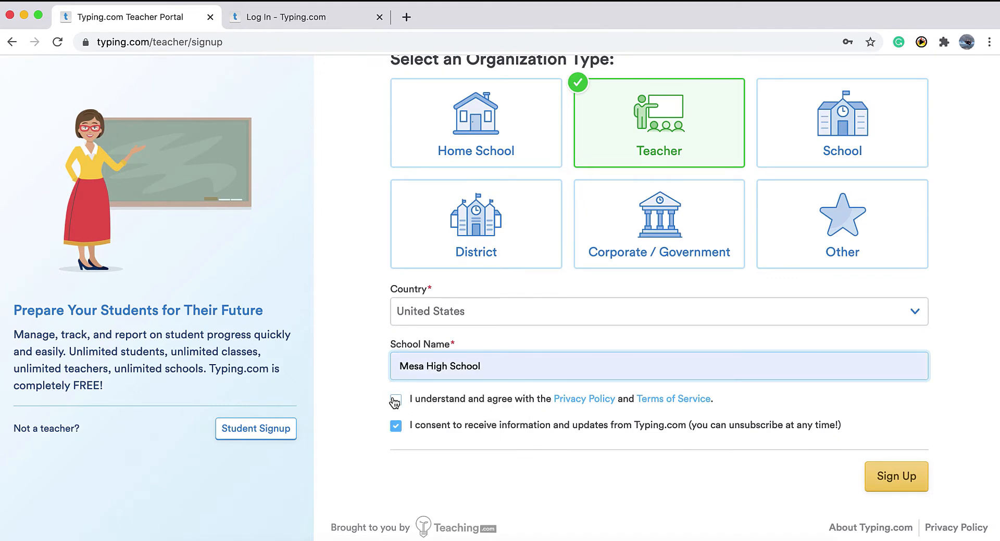
{"action": "left_click", "coordinate": [395, 401]}
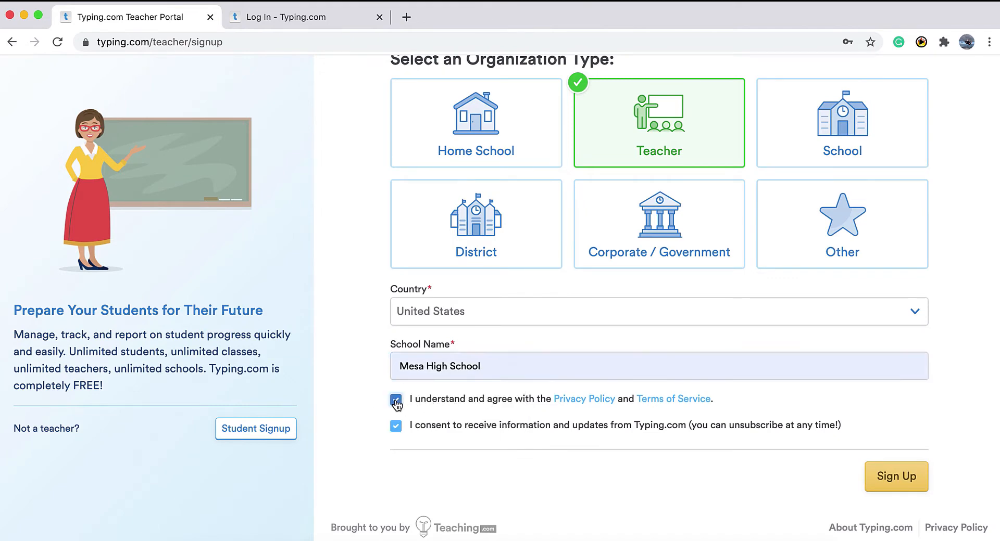
{"action": "left_click", "coordinate": [880, 483]}
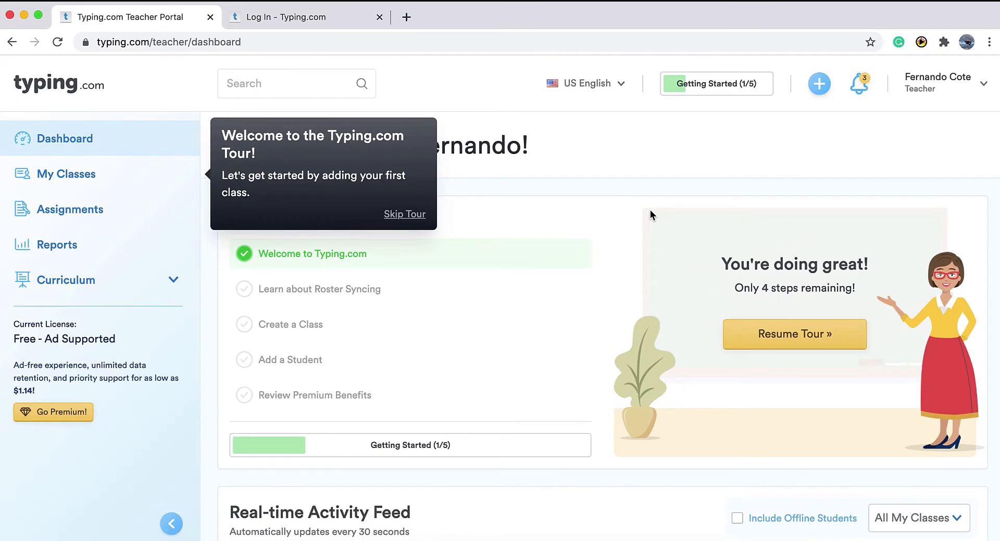
Skip the welcome tour, look over the dashboard, and go to My Classes.
{"action": "left_click", "coordinate": [416, 215]}
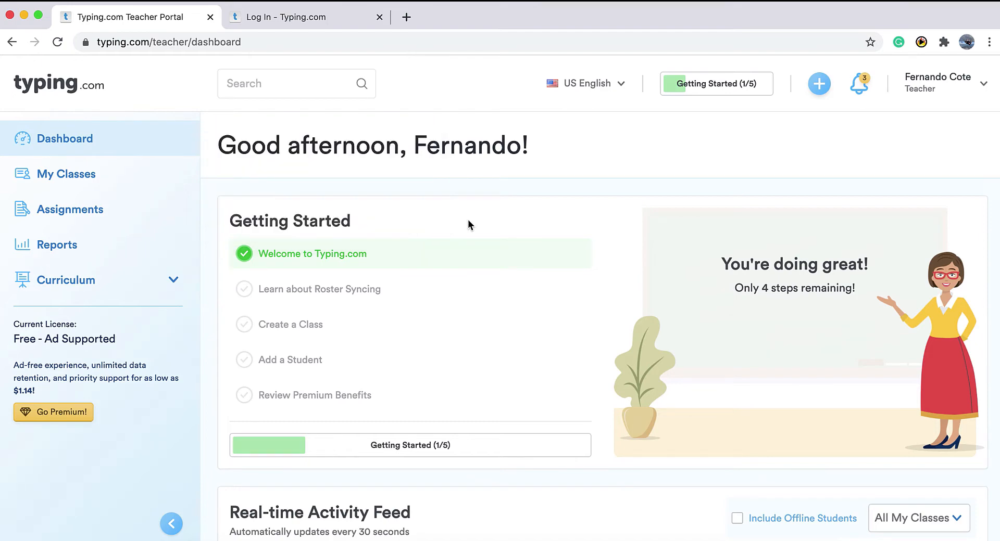
{"action": "scroll", "coordinate": [468, 220], "scroll_direction": "down", "scroll_amount": 1}
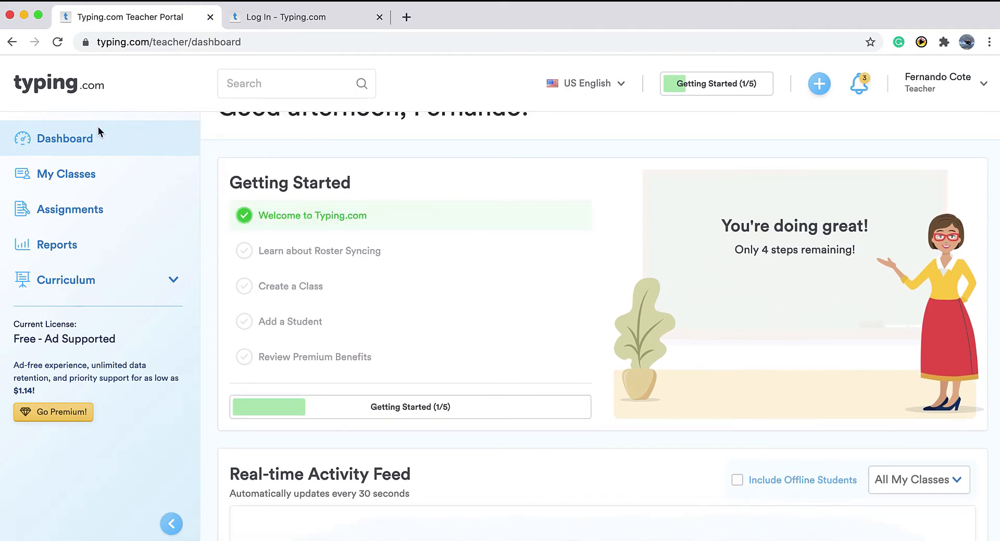
{"action": "scroll", "coordinate": [407, 222], "scroll_direction": "up", "scroll_amount": 1}
{"action": "scroll", "coordinate": [407, 222], "scroll_direction": "down", "scroll_amount": 5}
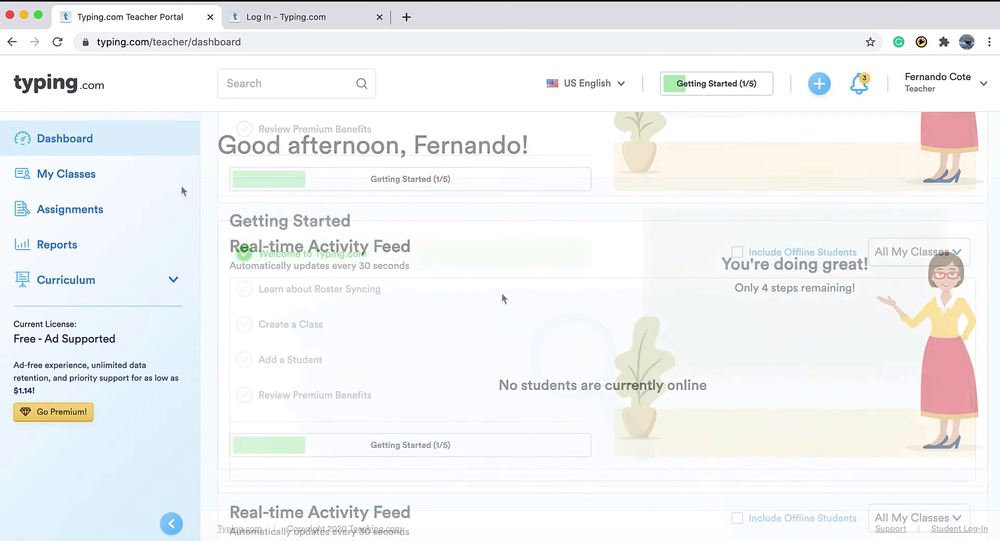
{"action": "left_click", "coordinate": [80, 177]}
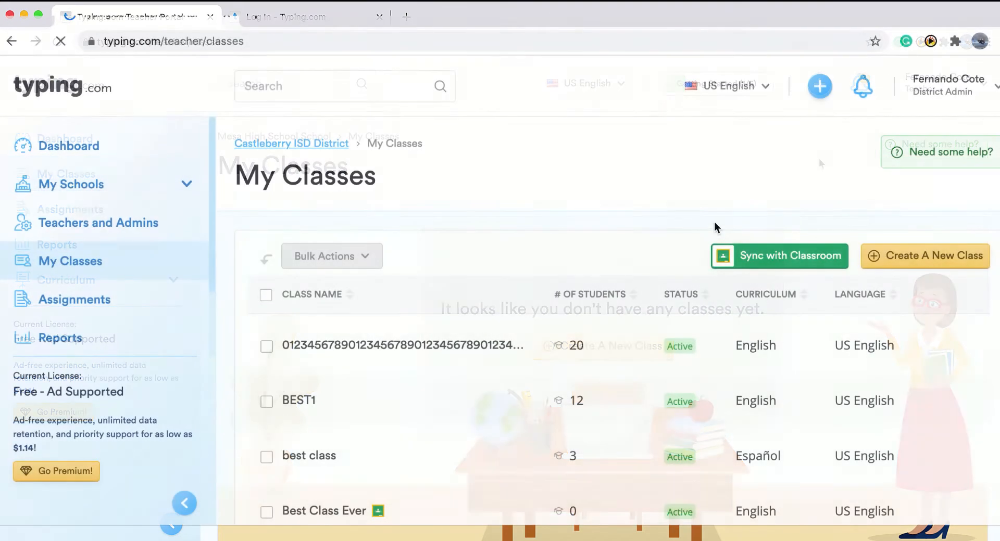
Sync Google Classroom classes, excluding Best Class Ever and adding Test Class.
{"action": "left_click", "coordinate": [742, 258]}
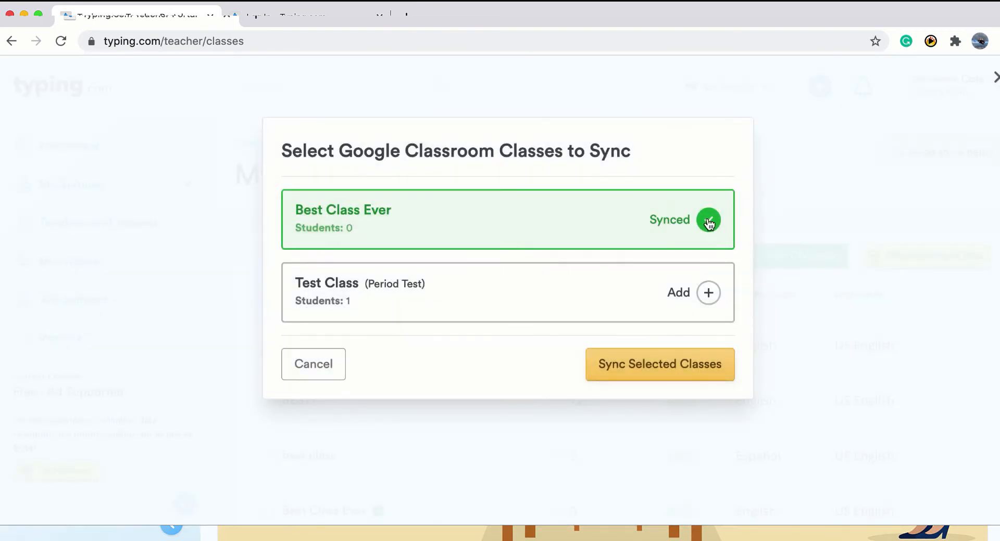
{"action": "left_click", "coordinate": [708, 219]}
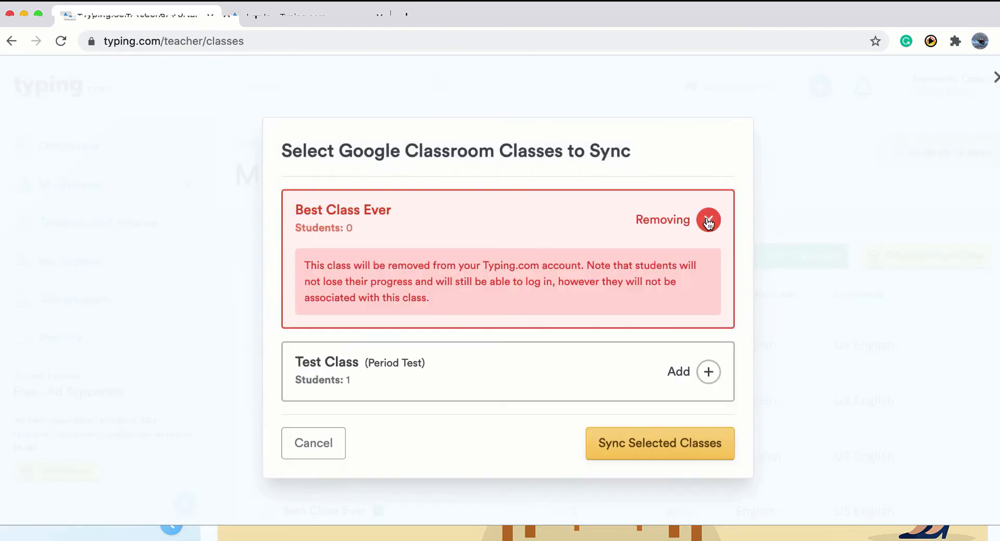
{"action": "left_click", "coordinate": [711, 373]}
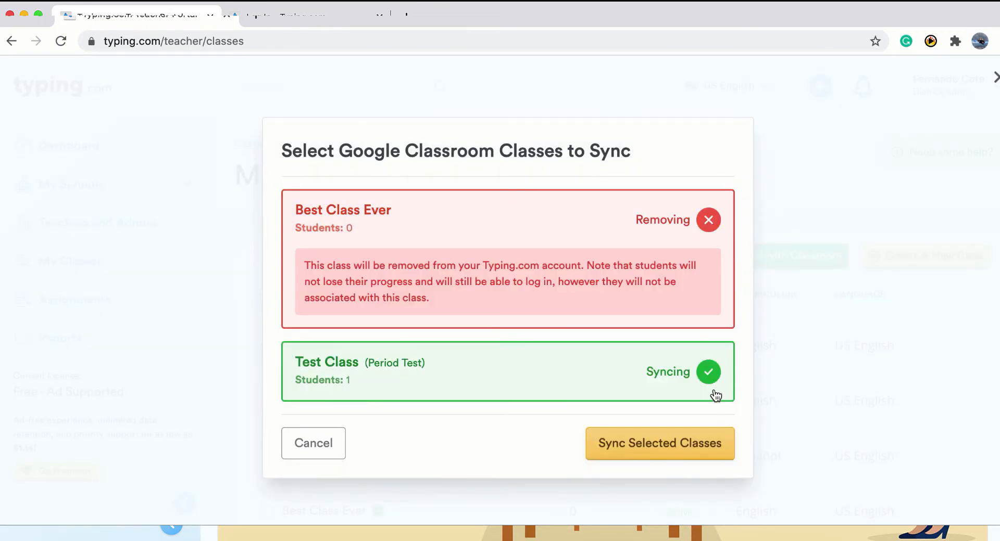
{"action": "left_click", "coordinate": [714, 454]}
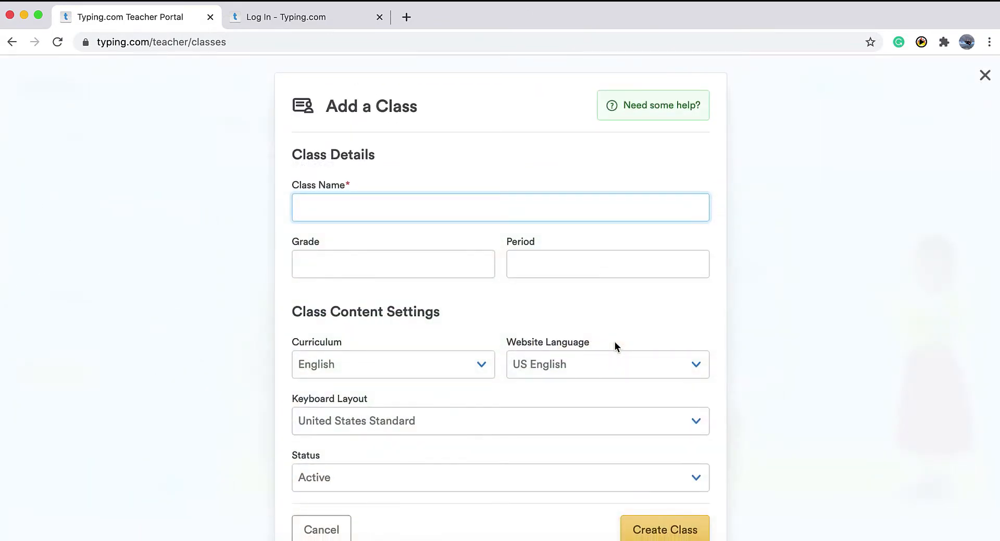
Create the active class Keyboarding 5 with grade 6 and period 8, then close the confirmation.
{"action": "scroll", "coordinate": [615, 347], "scroll_direction": "down", "scroll_amount": 1}
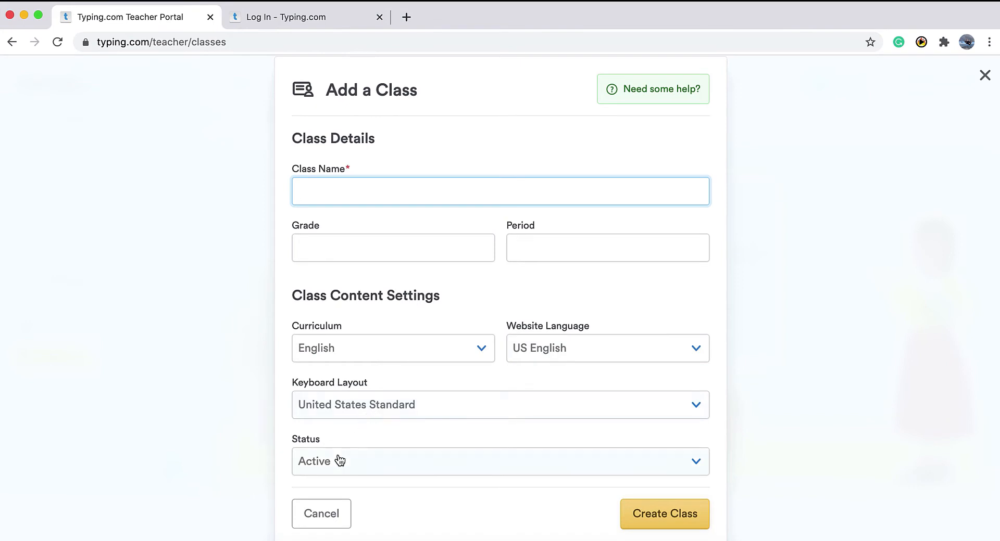
{"action": "left_click", "coordinate": [408, 463]}
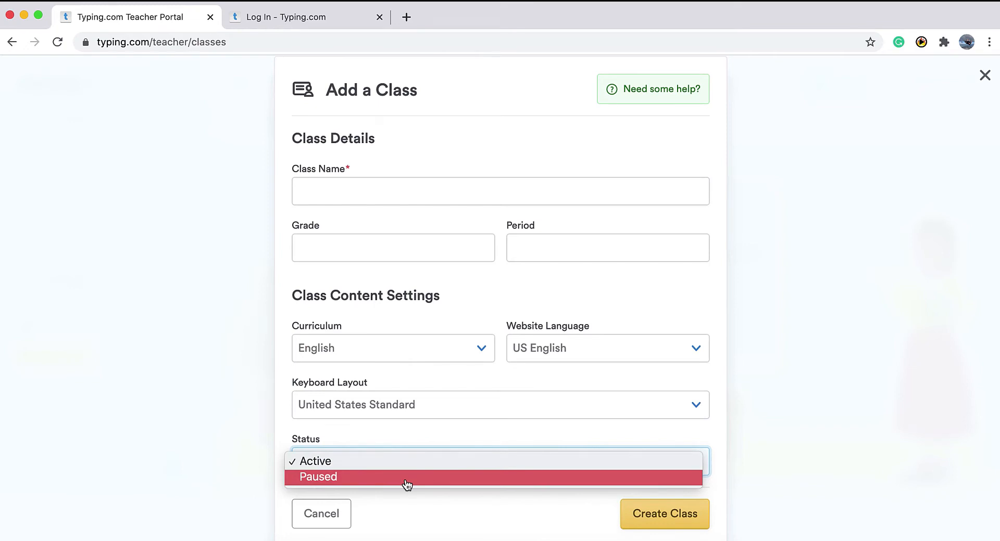
{"action": "left_click", "coordinate": [364, 191]}
{"action": "type", "text": "Keyboarding 5"}
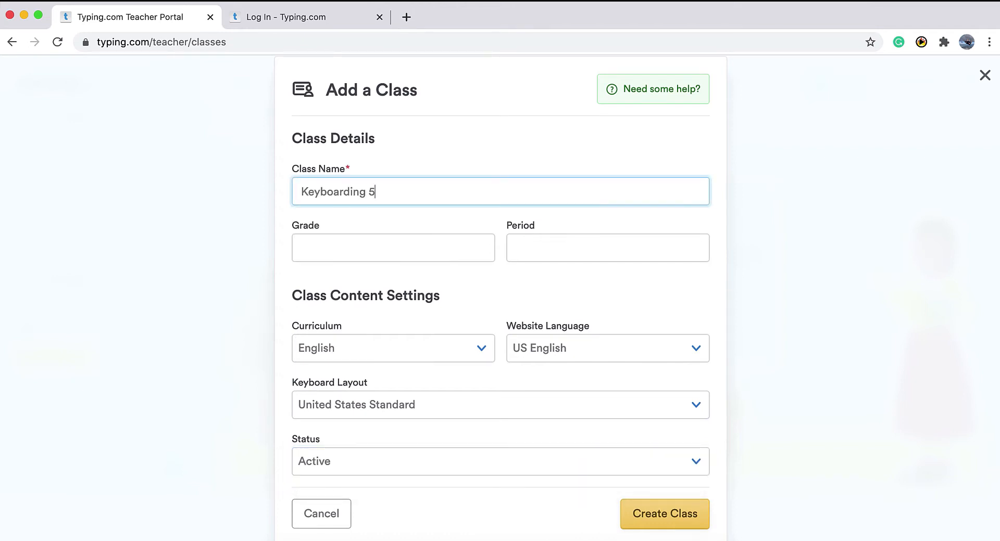
{"action": "left_click", "coordinate": [410, 236]}
{"action": "type", "text": "6"}
{"action": "left_click", "coordinate": [545, 241]}
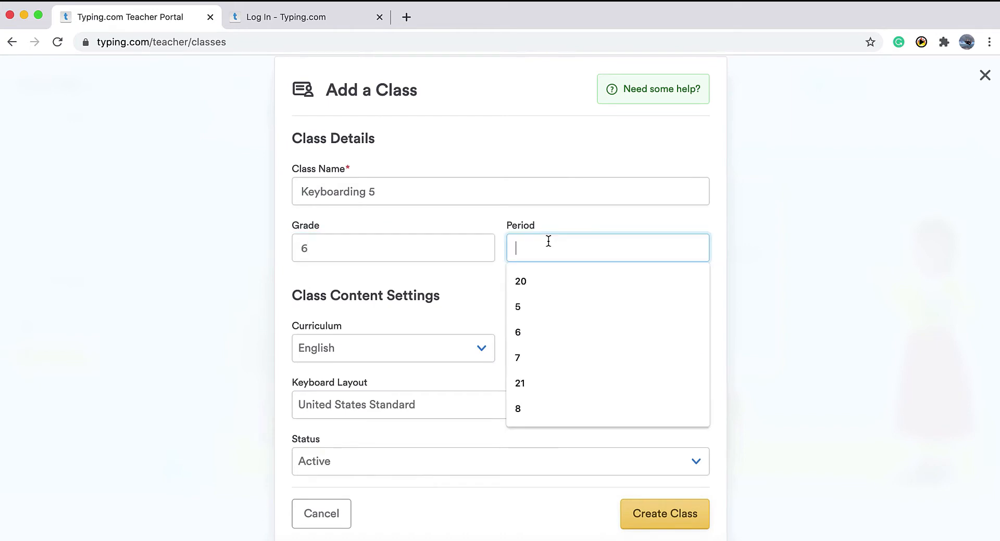
{"action": "type", "text": "8"}
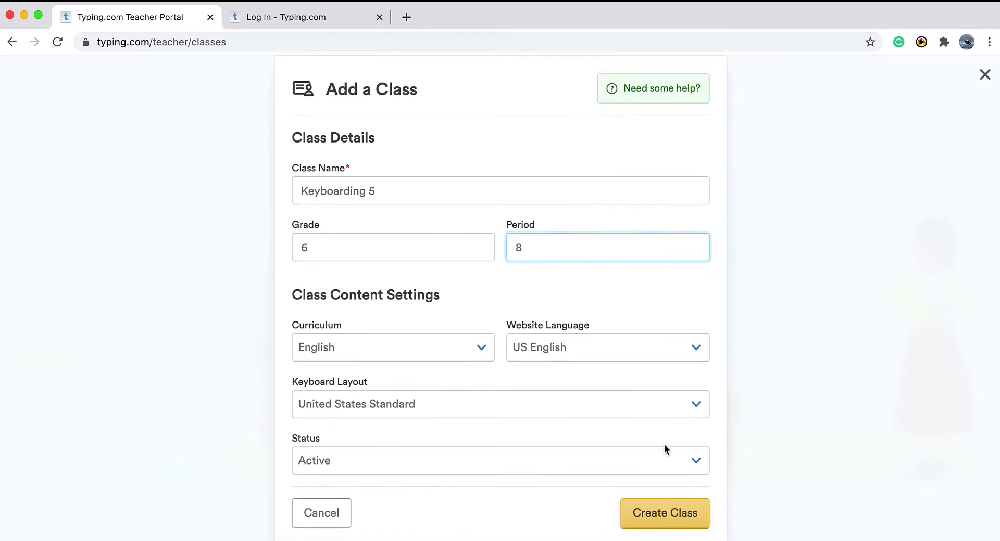
{"action": "left_click", "coordinate": [666, 515]}
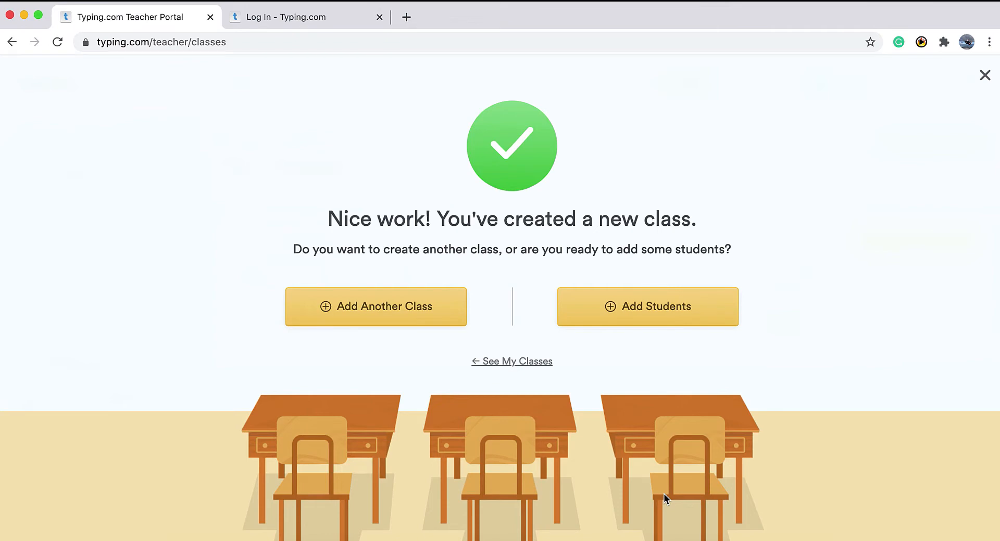
{"action": "left_click", "coordinate": [984, 75]}
Dismiss the news notifications, open the Keyboarding 5 class, and bring up Add Students.
{"action": "left_click", "coordinate": [305, 206]}
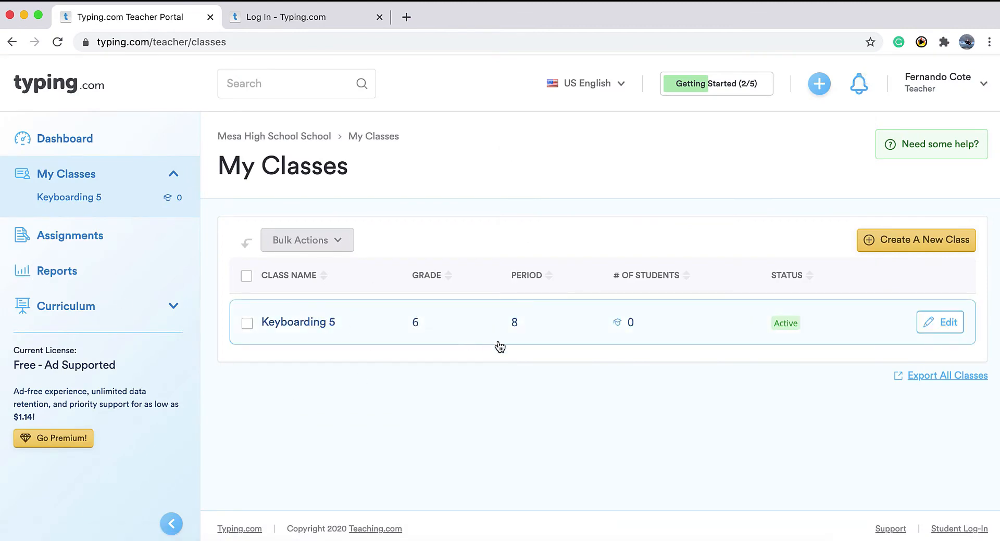
{"action": "left_click", "coordinate": [557, 331]}
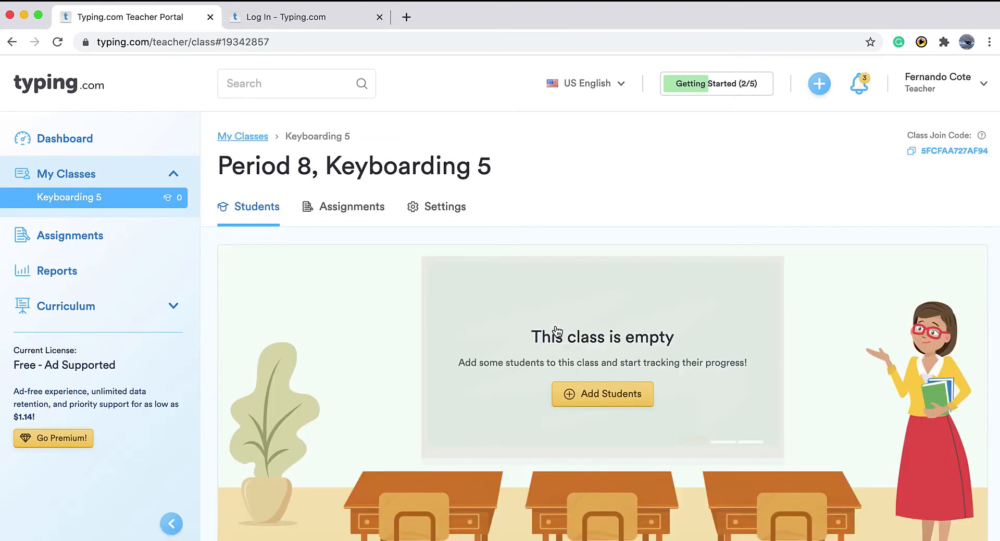
{"action": "scroll", "coordinate": [556, 332], "scroll_direction": "down", "scroll_amount": 3}
{"action": "left_click", "coordinate": [614, 313]}
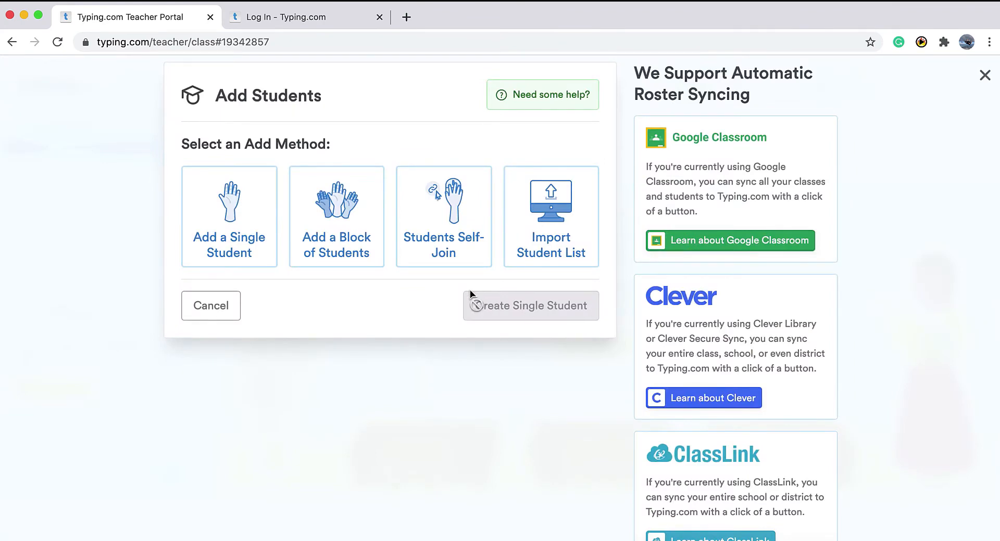
Add a single student with username singlestudent1 and a password.
{"action": "scroll", "coordinate": [334, 275], "scroll_direction": "down", "scroll_amount": 1}
{"action": "mouse_move", "coordinate": [244, 243]}
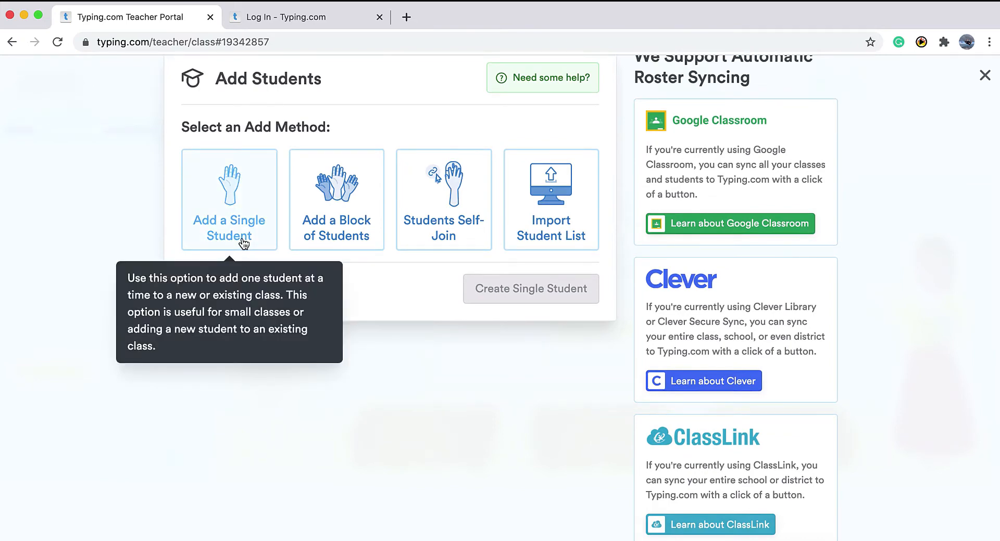
{"action": "left_click", "coordinate": [244, 244]}
{"action": "scroll", "coordinate": [255, 302], "scroll_direction": "down", "scroll_amount": 3}
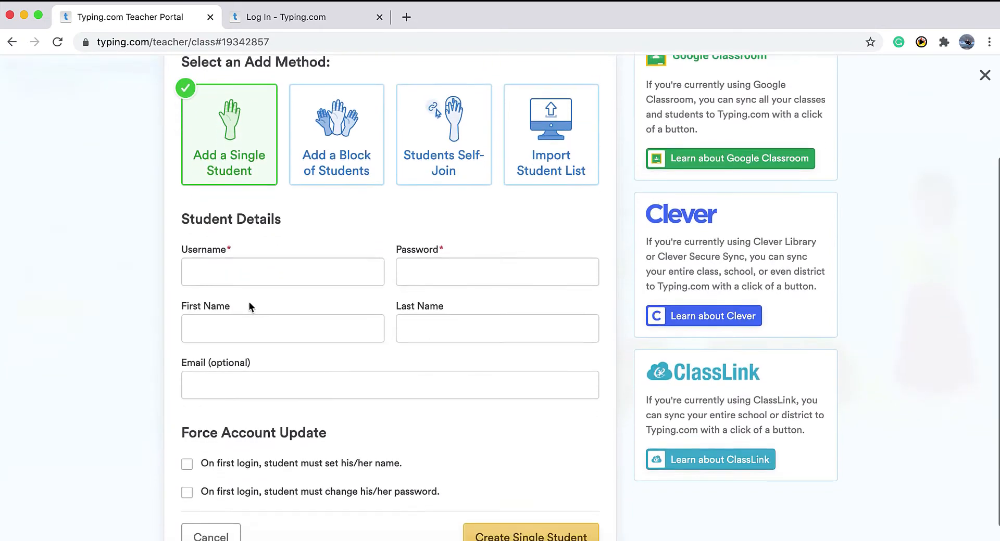
{"action": "left_click", "coordinate": [252, 270]}
{"action": "type", "text": "single"}
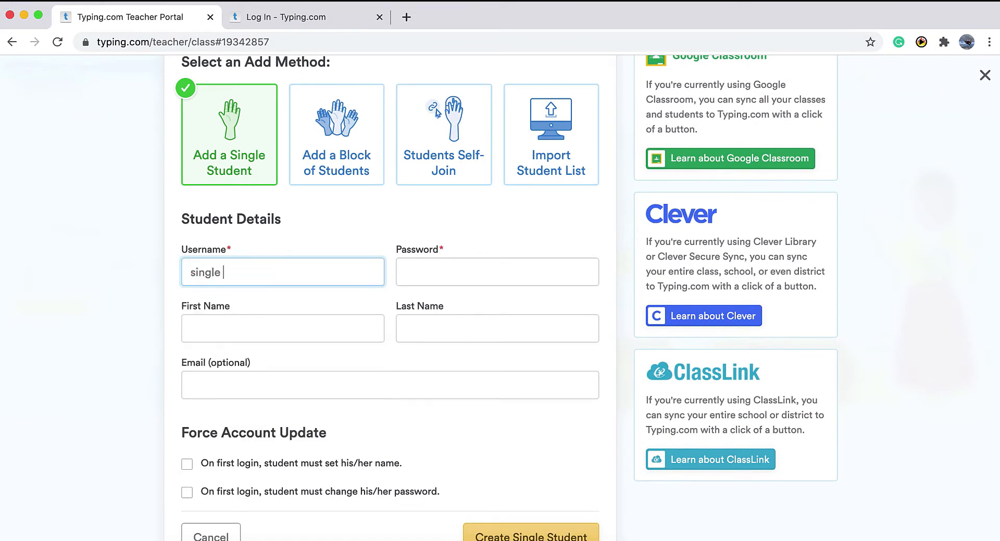
{"action": "type", "text": "student1"}
{"action": "left_click", "coordinate": [456, 276]}
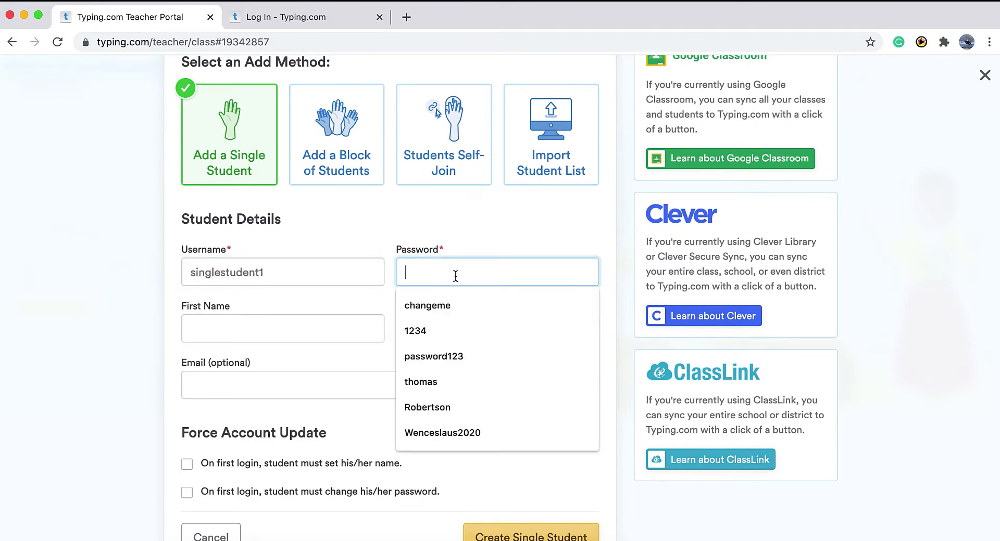
{"action": "type", "text": "1234"}
{"action": "scroll", "coordinate": [238, 307], "scroll_direction": "down", "scroll_amount": 1}
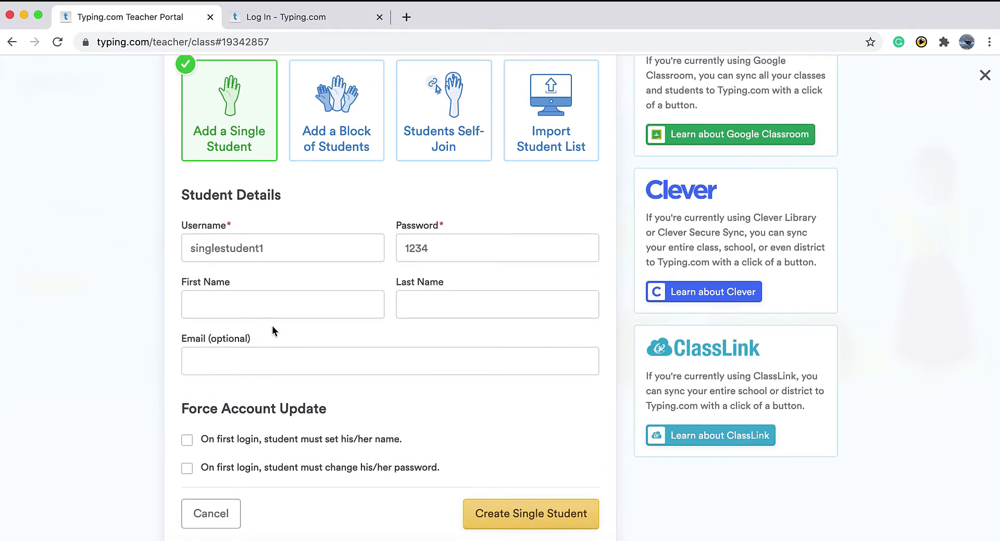
{"action": "left_click", "coordinate": [524, 525]}
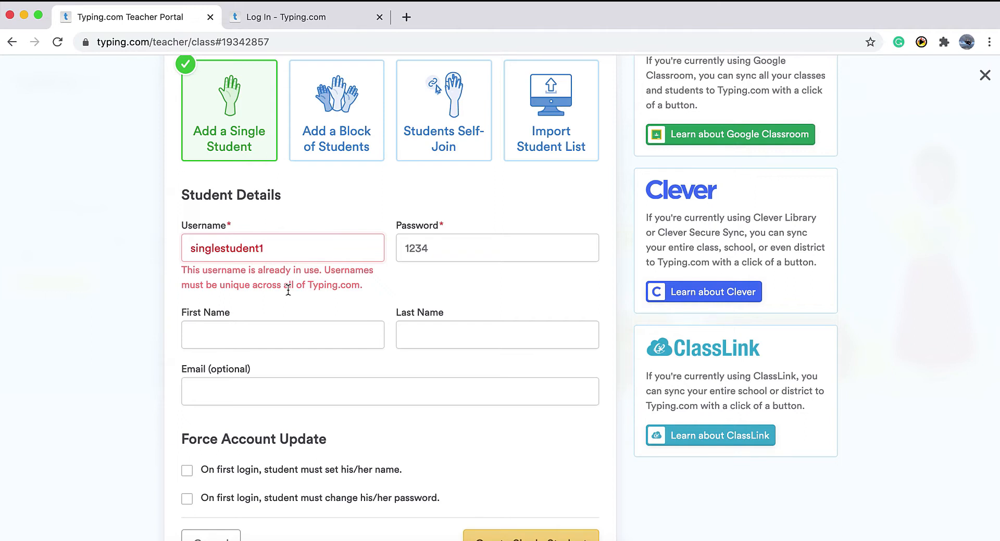
Append 5 to the duplicate username, resubmit the student, and close the panel.
{"action": "type", "text": "5"}
{"action": "scroll", "coordinate": [484, 416], "scroll_direction": "down", "scroll_amount": 1}
{"action": "left_click", "coordinate": [543, 515]}
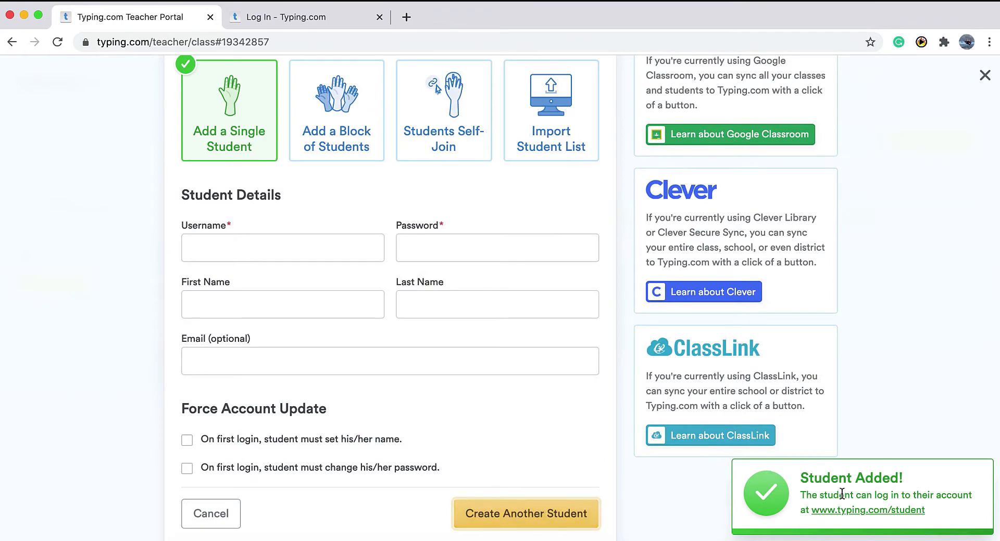
{"action": "left_click", "coordinate": [985, 82]}
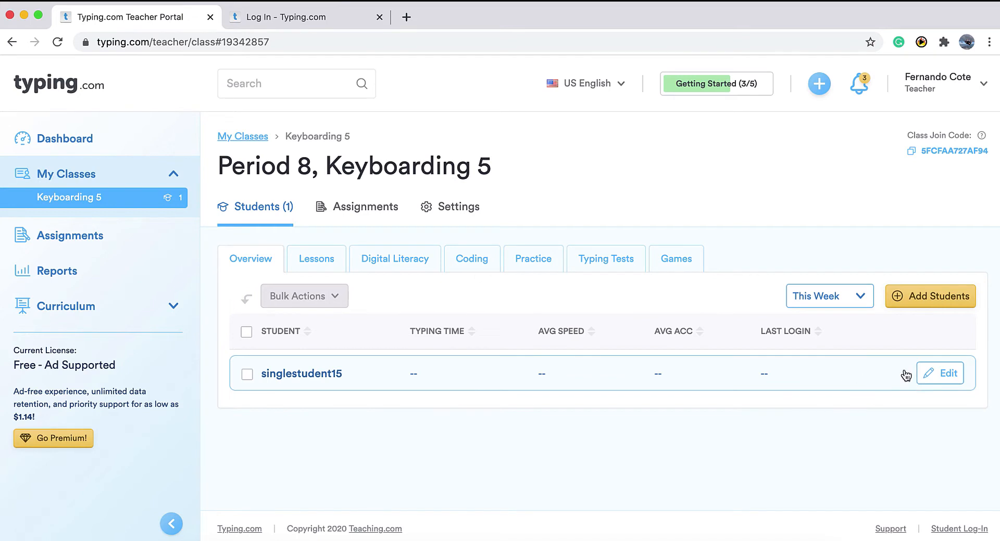
Edit the new student's record to add their first and last name, and save.
{"action": "left_click", "coordinate": [924, 376]}
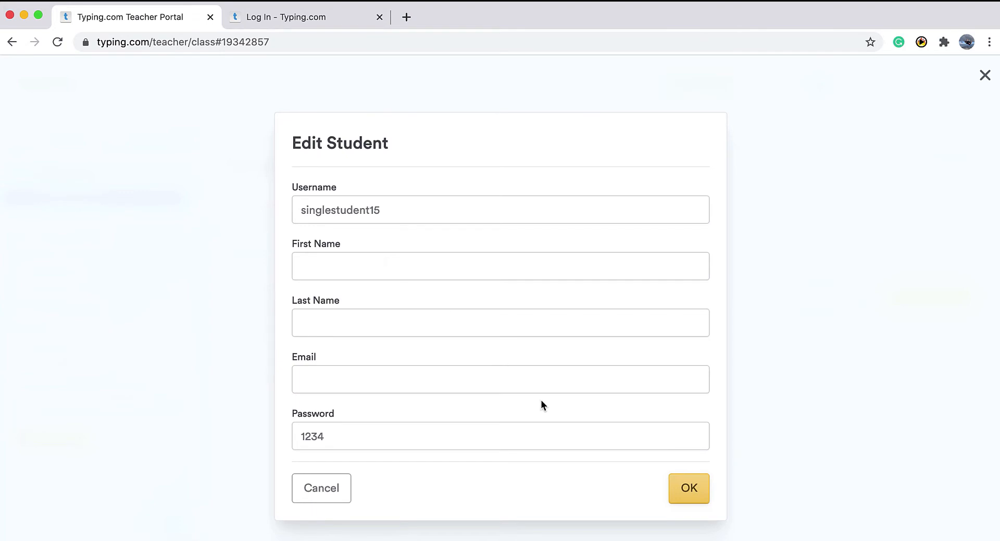
{"action": "left_click", "coordinate": [419, 277]}
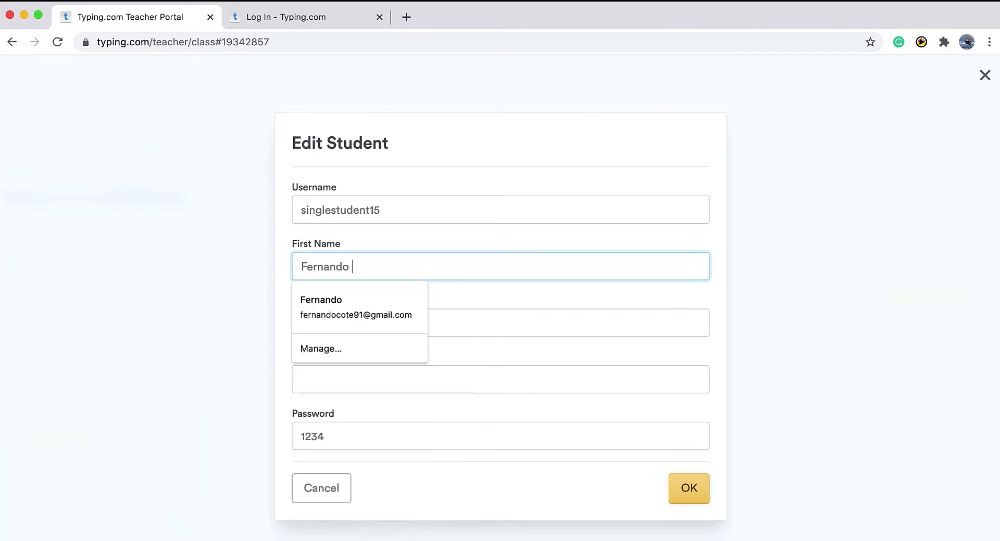
{"action": "key", "text": "Tab"}
{"action": "left_click", "coordinate": [496, 359]}
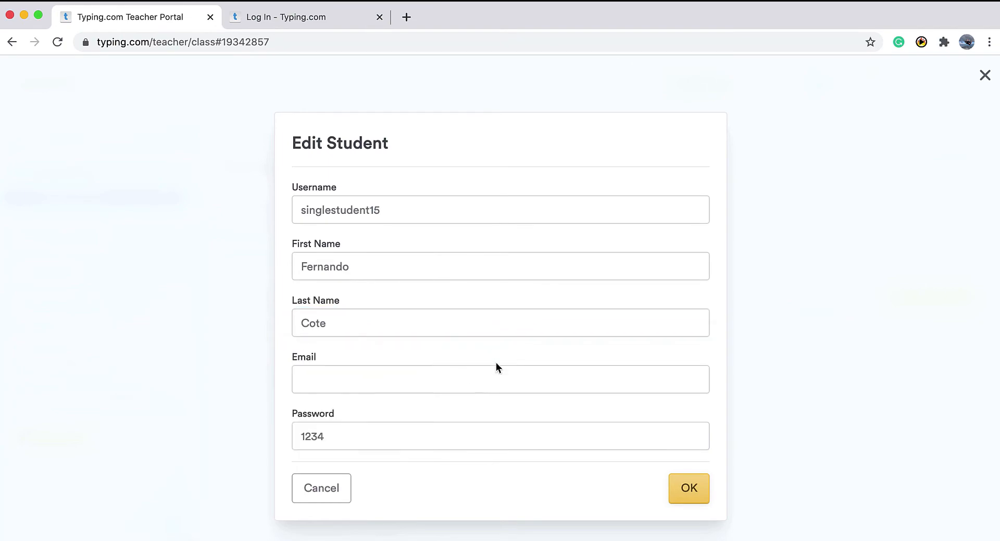
{"action": "left_click", "coordinate": [685, 489]}
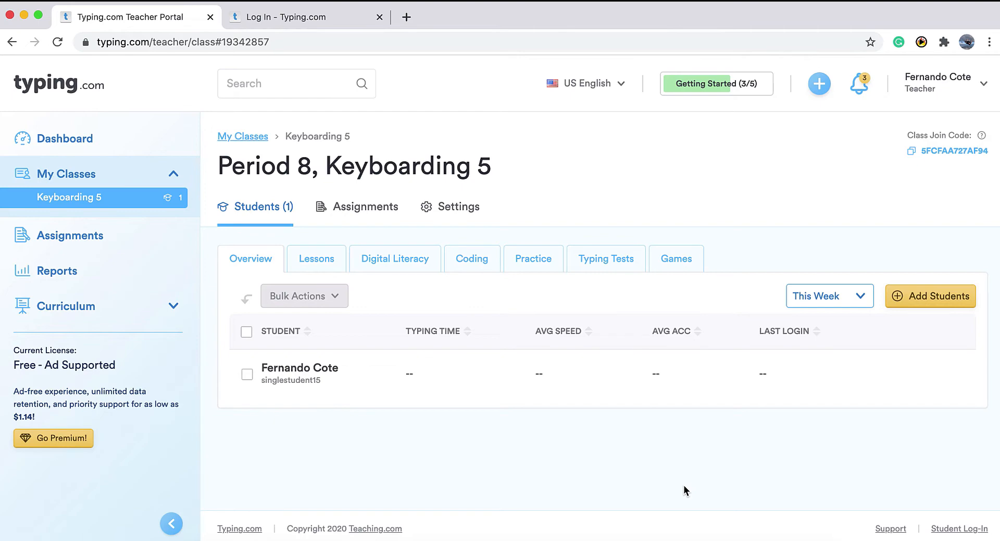
Start adding a block of students and set the number of students to 10.
{"action": "left_click", "coordinate": [918, 302]}
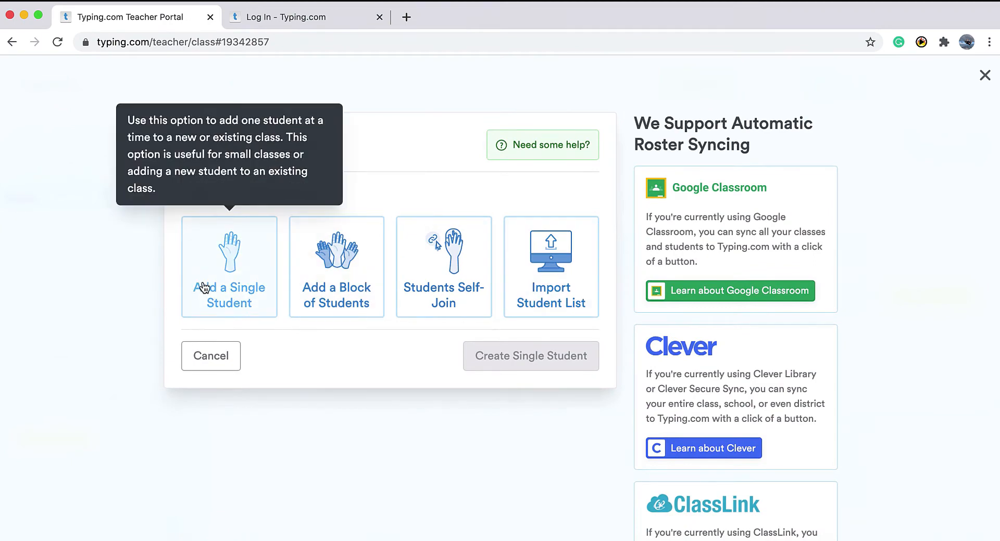
{"action": "left_click", "coordinate": [328, 297]}
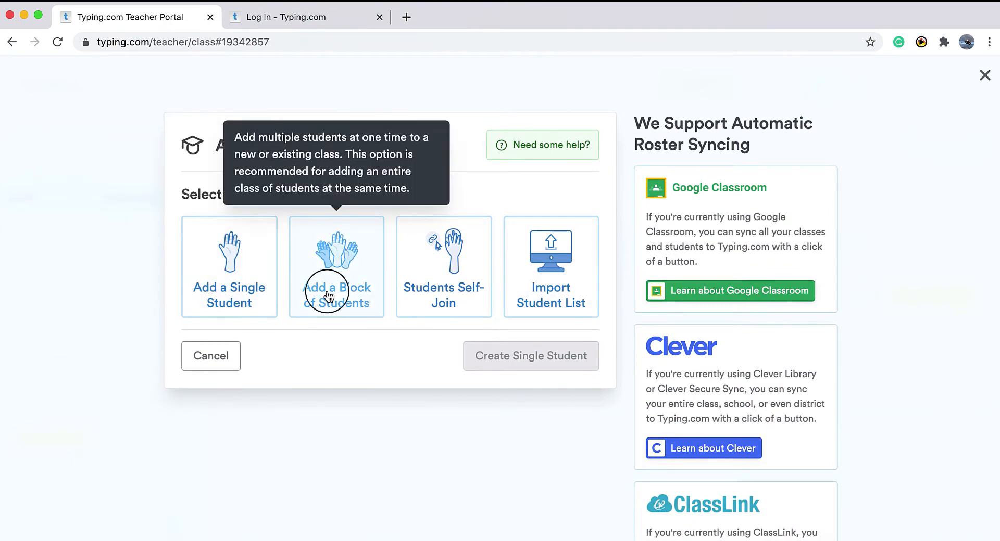
{"action": "scroll", "coordinate": [328, 296], "scroll_direction": "down", "scroll_amount": 3}
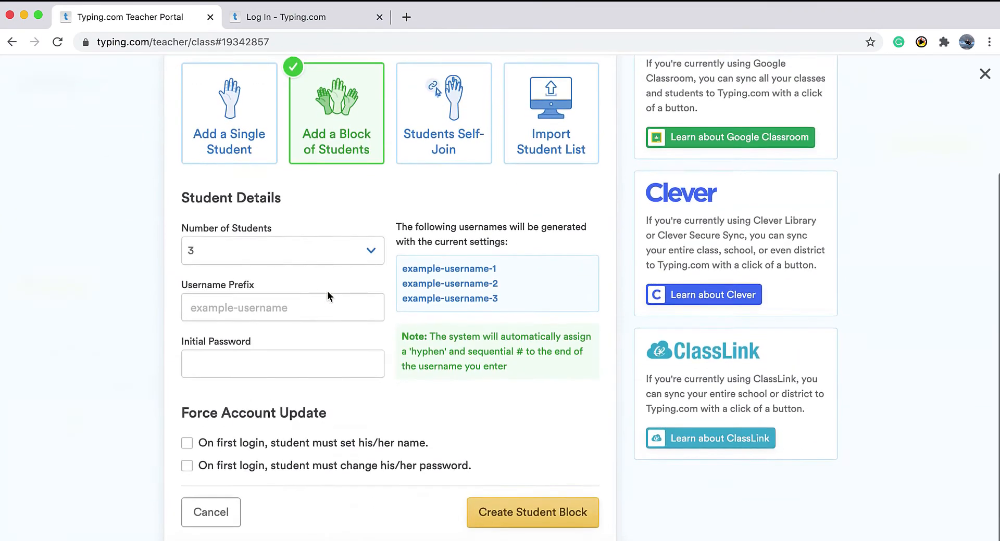
{"action": "left_click", "coordinate": [366, 265]}
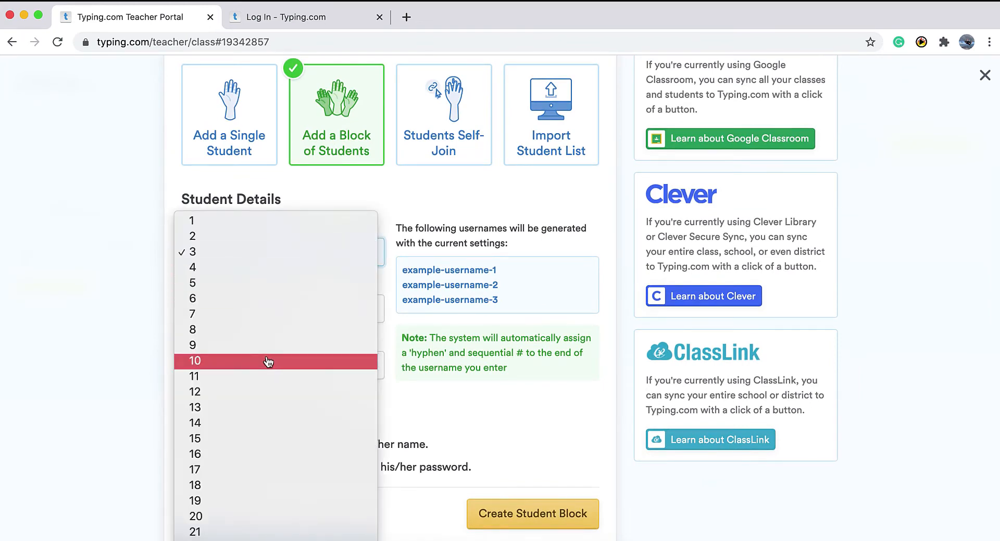
{"action": "left_click", "coordinate": [268, 362]}
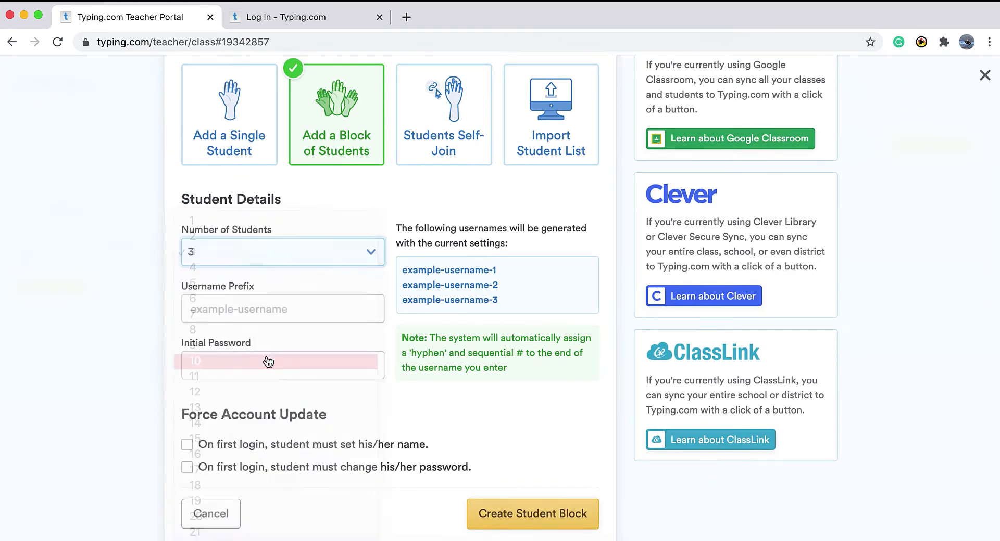
Enter username prefix mrsmithclass2 and a shared initial password, then create the student block.
{"action": "left_click", "coordinate": [286, 309]}
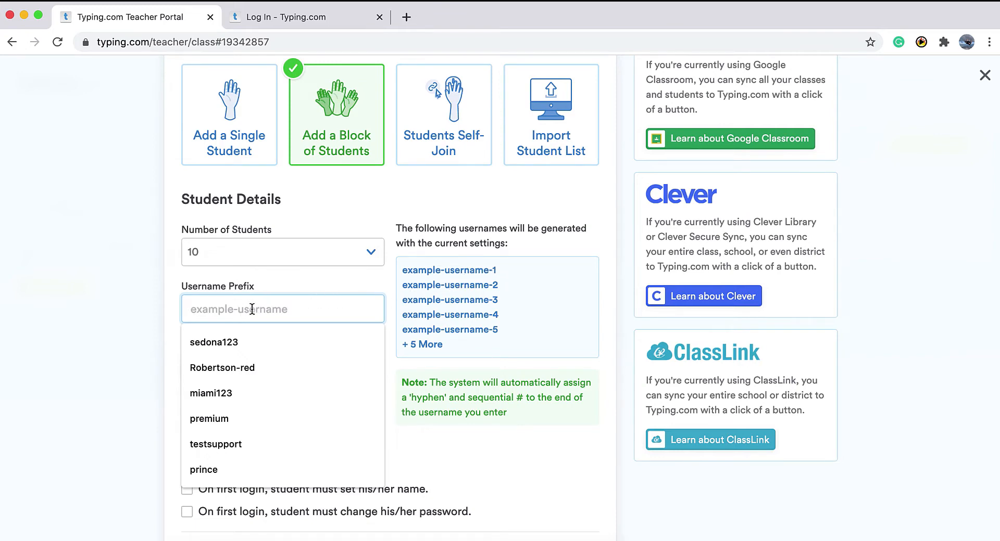
{"action": "type", "text": "mrsm"}
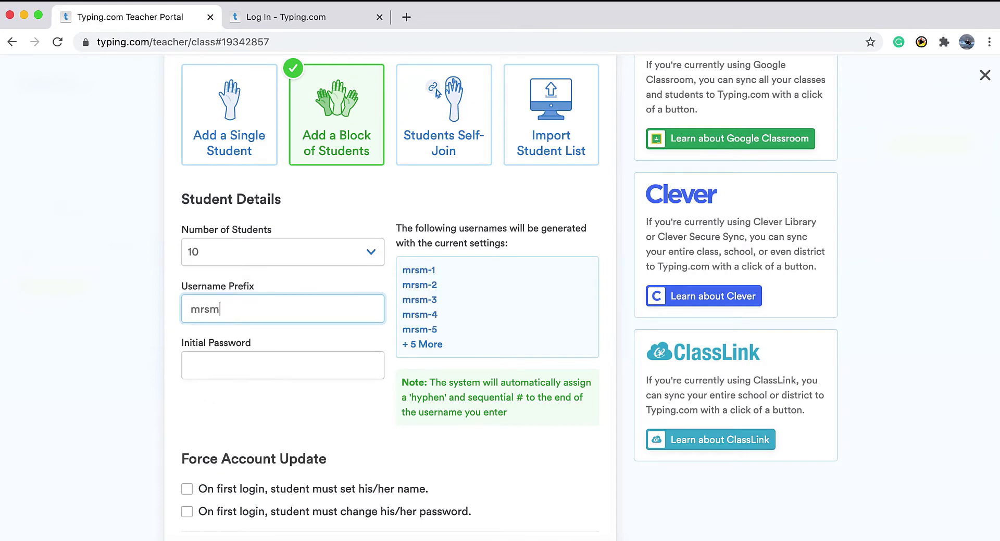
{"action": "type", "text": "ithclas"}
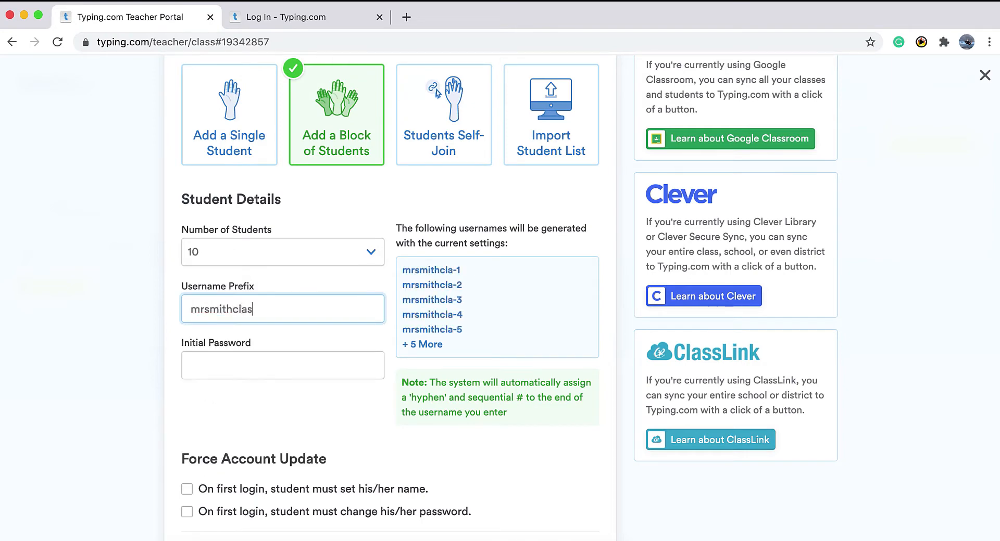
{"action": "type", "text": "s2"}
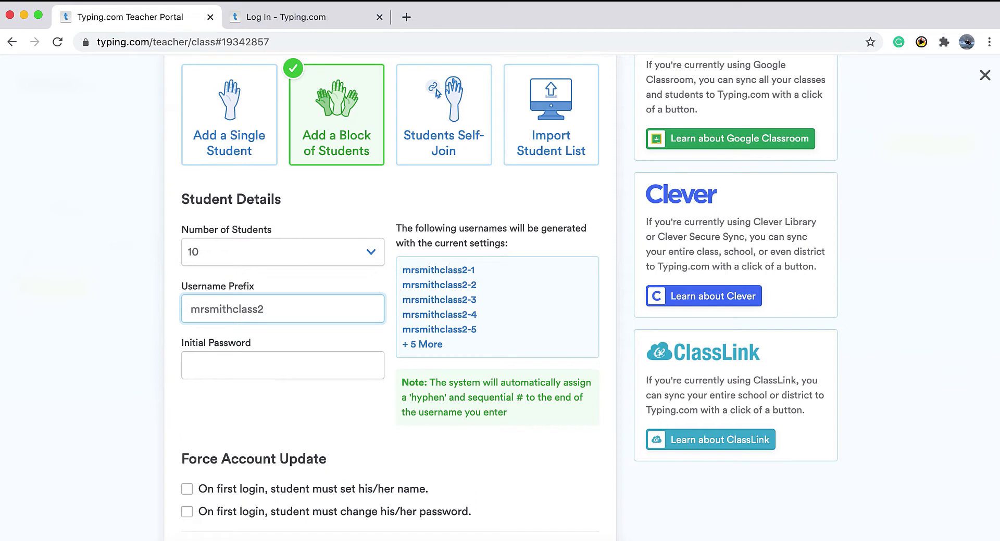
{"action": "key", "text": "Tab"}
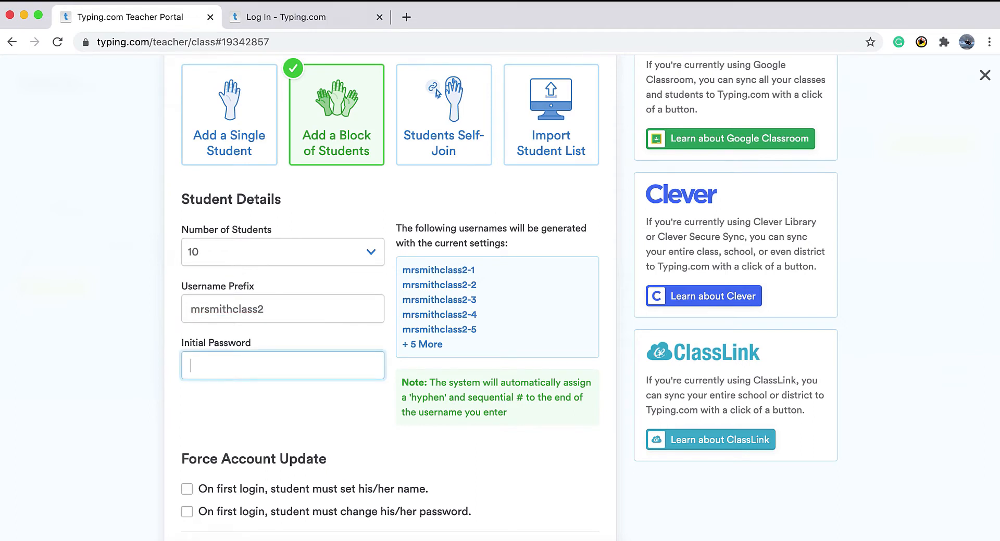
{"action": "type", "text": "1234"}
{"action": "scroll", "coordinate": [269, 420], "scroll_direction": "down", "scroll_amount": 2}
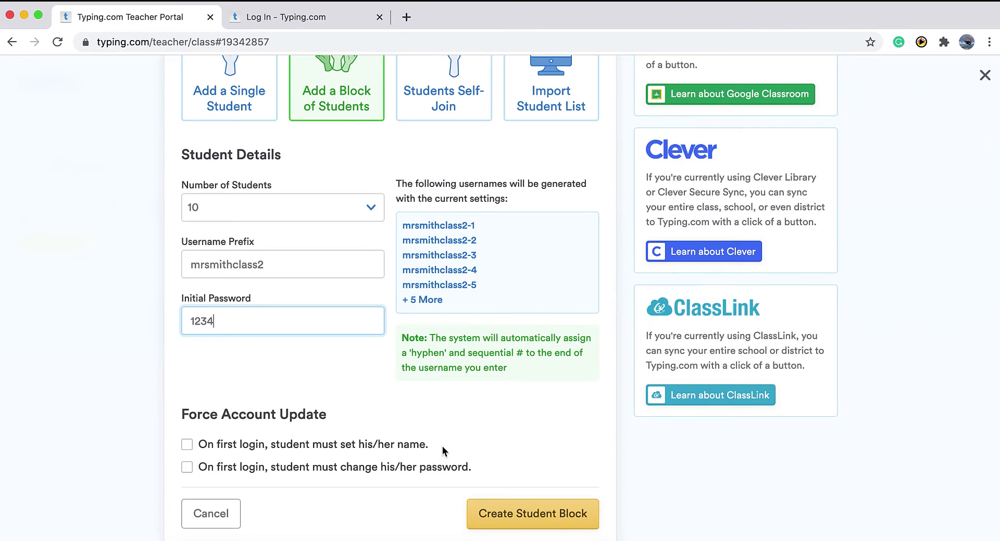
{"action": "left_click", "coordinate": [561, 521]}
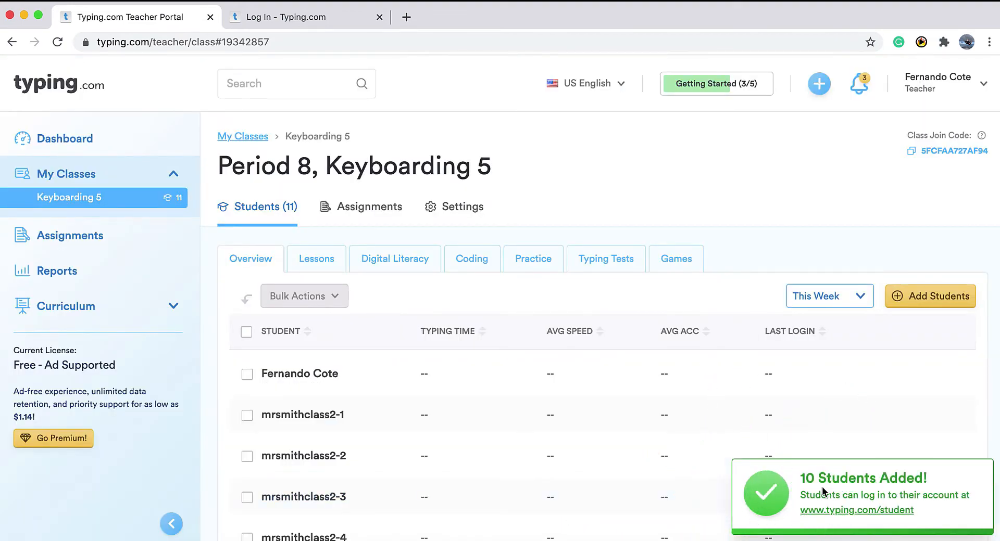
{"action": "scroll", "coordinate": [822, 487], "scroll_direction": "down", "scroll_amount": 3}
{"action": "scroll", "coordinate": [821, 486], "scroll_direction": "down", "scroll_amount": 2}
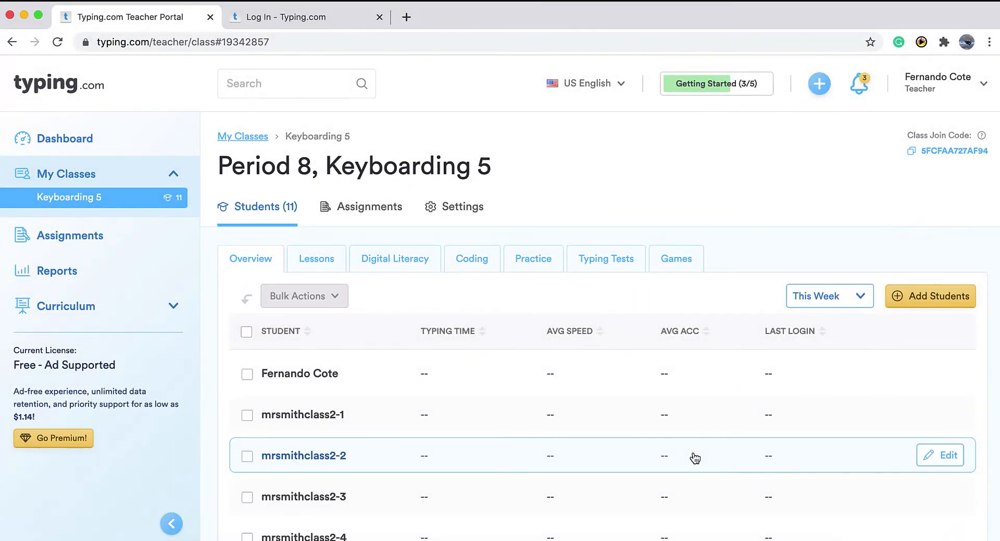
Switch Add Students to Students Self-Join and copy the Keyboarding 5 join link.
{"action": "left_click", "coordinate": [926, 292]}
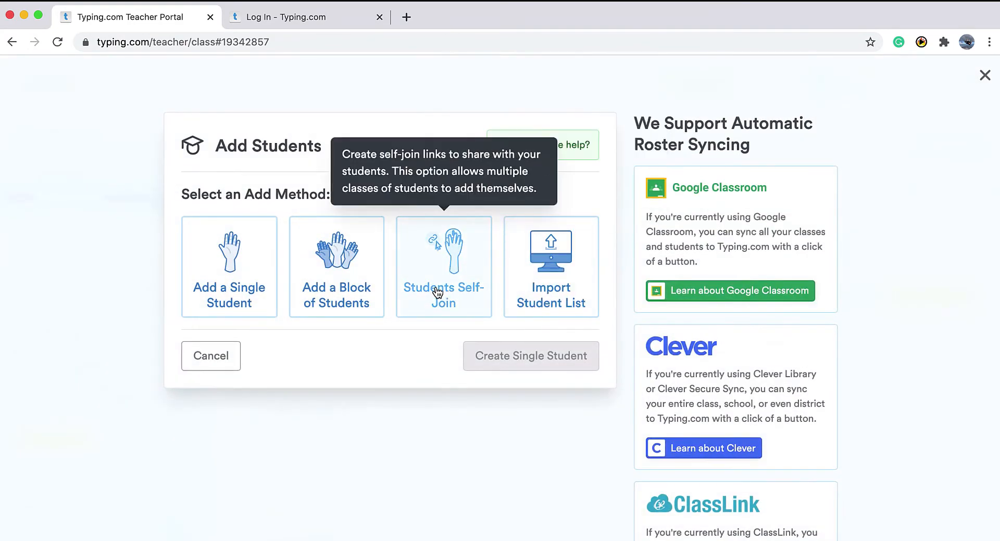
{"action": "left_click", "coordinate": [436, 292]}
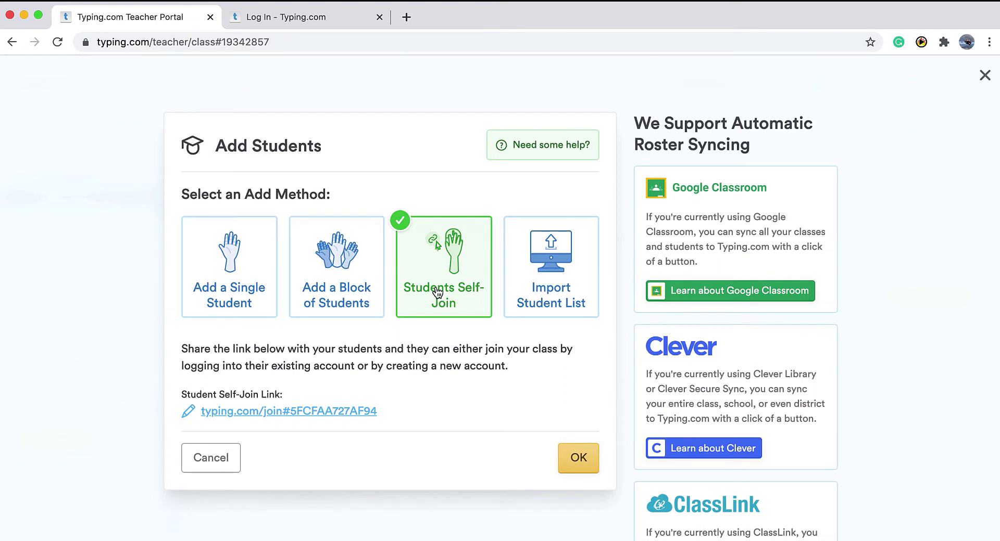
{"action": "left_click", "coordinate": [304, 412]}
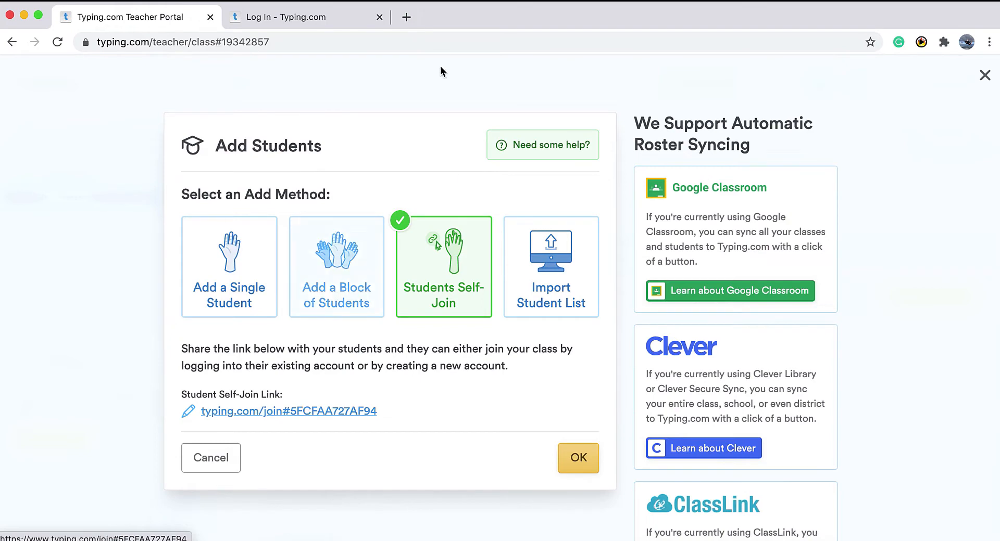
Open the copied class join link in a new browser tab.
{"action": "left_click", "coordinate": [409, 17]}
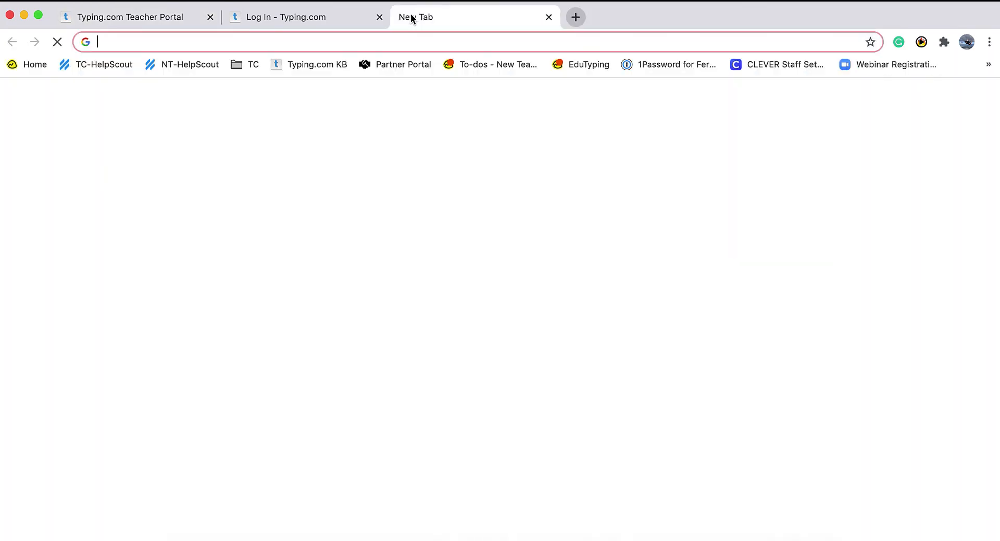
{"action": "key", "text": "super+v"}
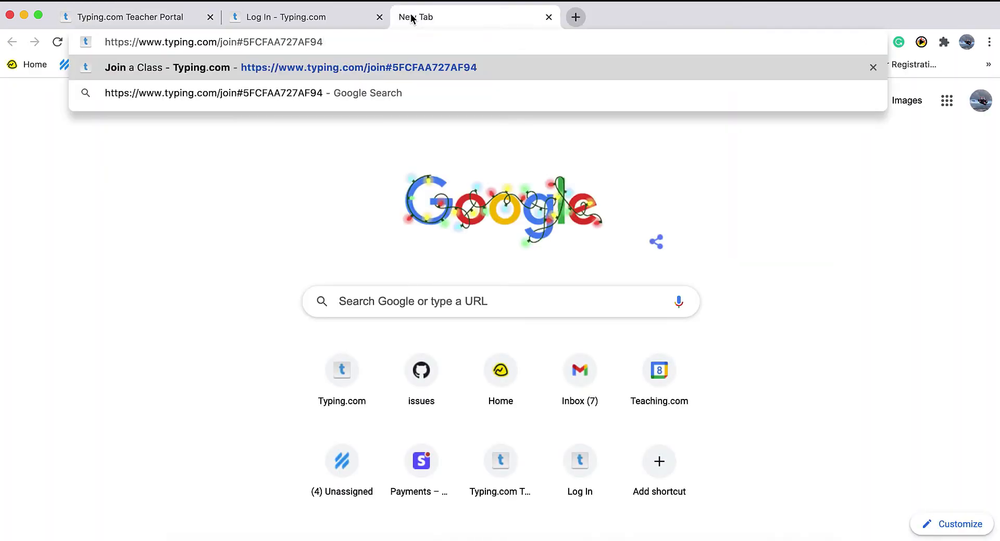
{"action": "key", "text": "Return"}
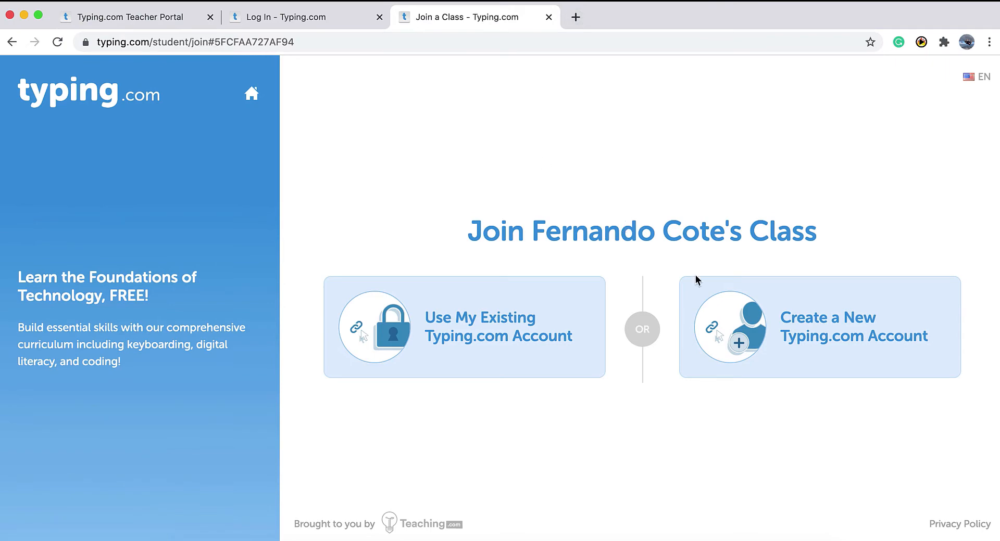
Sign up a new student account with a username and password, accepting the terms.
{"action": "left_click", "coordinate": [834, 320]}
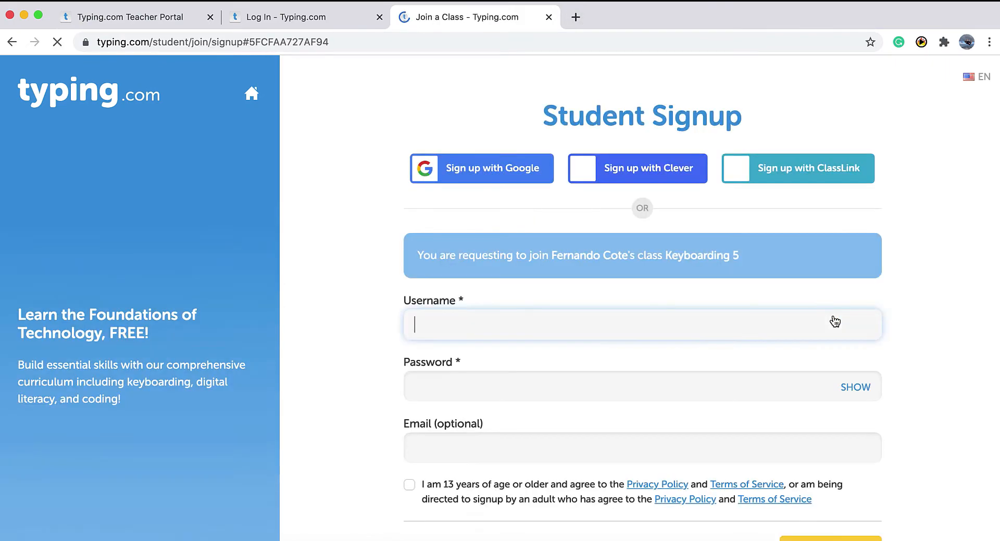
{"action": "scroll", "coordinate": [834, 321], "scroll_direction": "down", "scroll_amount": 2}
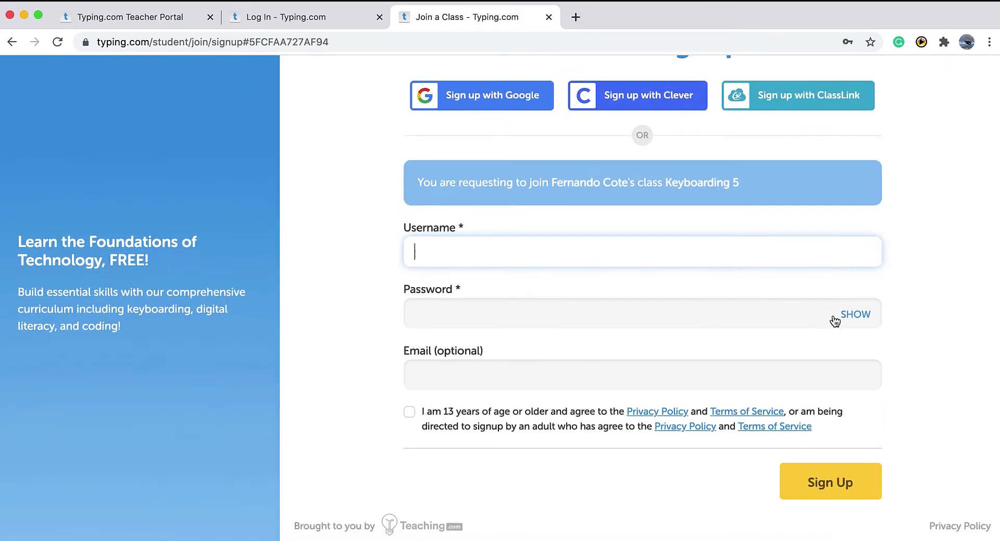
{"action": "type", "text": "student5729"}
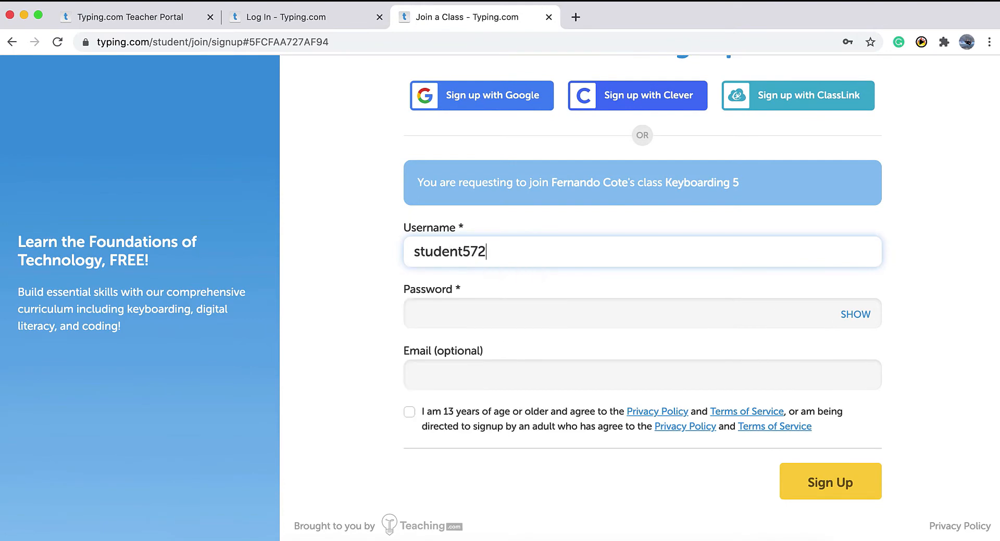
{"action": "left_click", "coordinate": [713, 315]}
{"action": "type", "text": "****"}
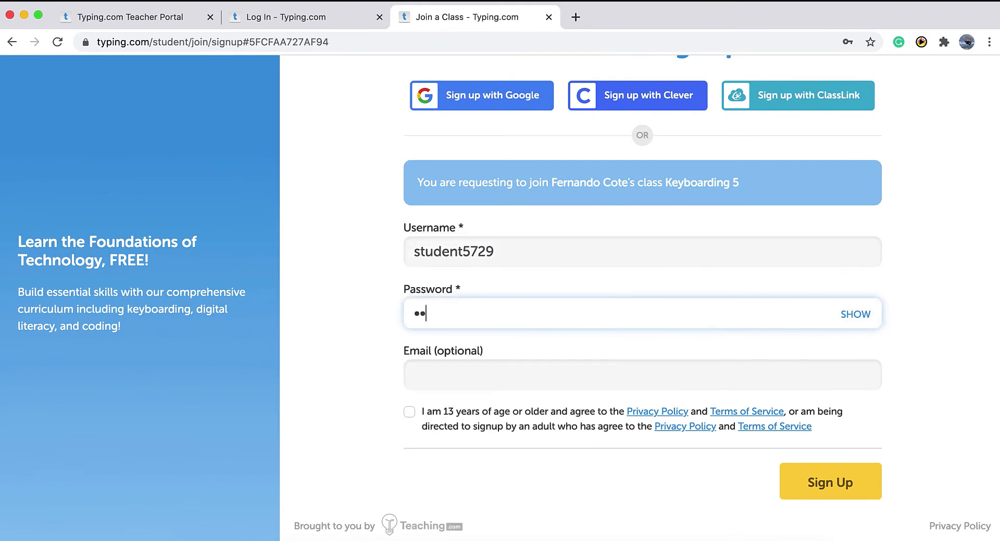
{"action": "scroll", "coordinate": [437, 370], "scroll_direction": "down", "scroll_amount": 1}
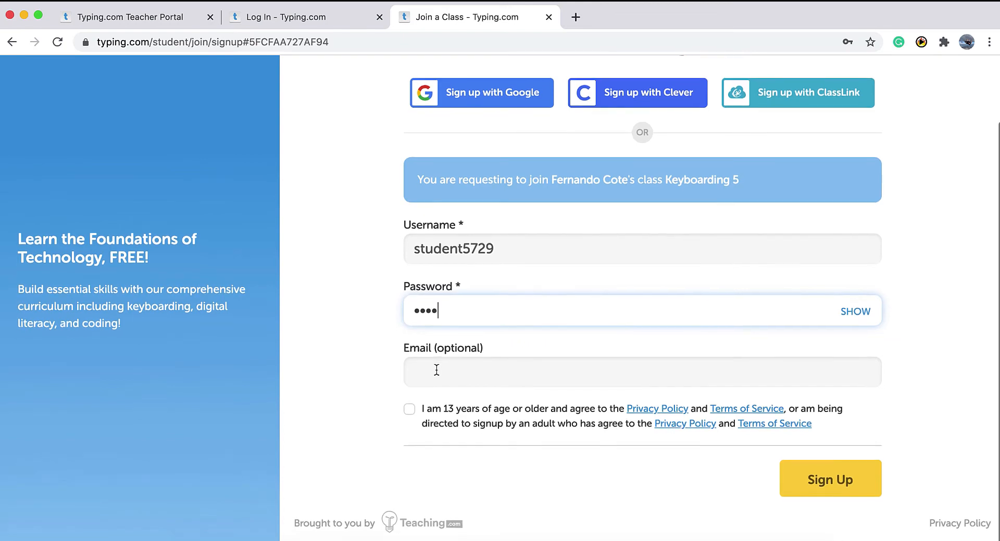
{"action": "left_click", "coordinate": [410, 411]}
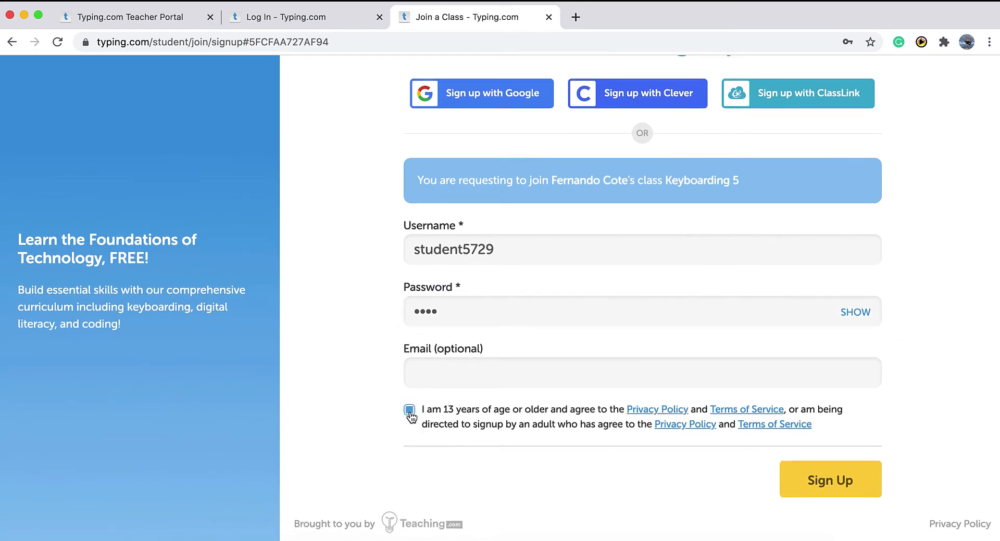
{"action": "left_click", "coordinate": [846, 486]}
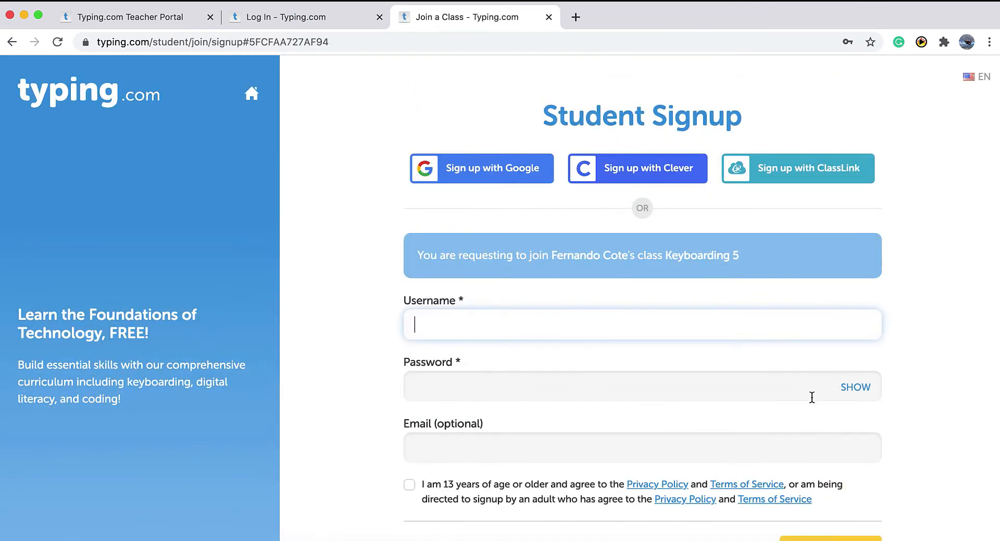
{"action": "left_click", "coordinate": [168, 20]}
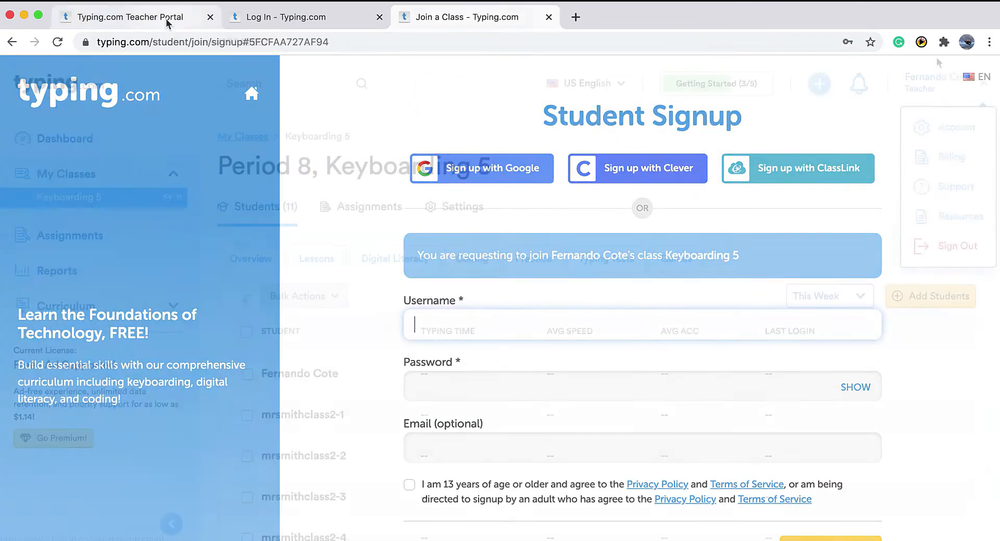
Reload the teacher portal and approve the pending student join request.
{"action": "left_click", "coordinate": [338, 41]}
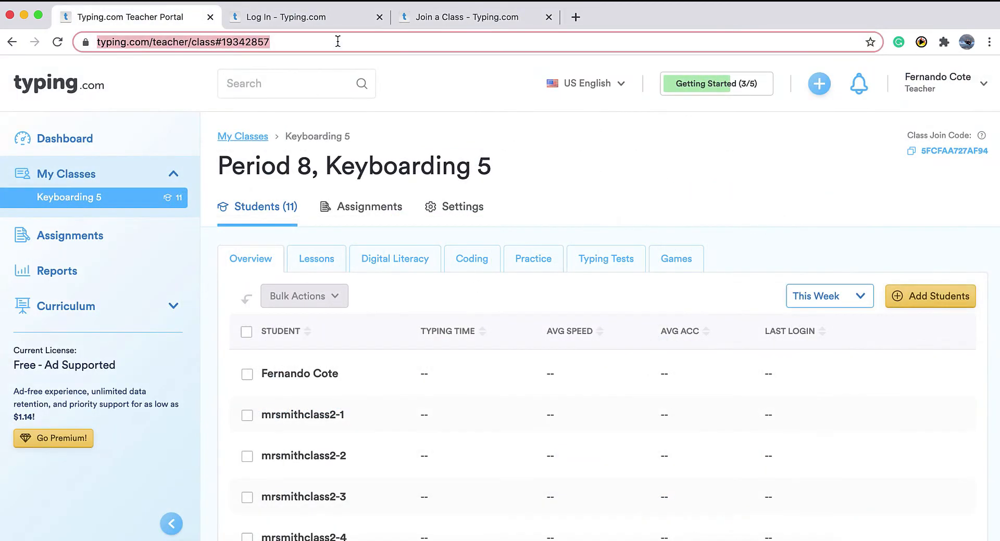
{"action": "key", "text": "Return"}
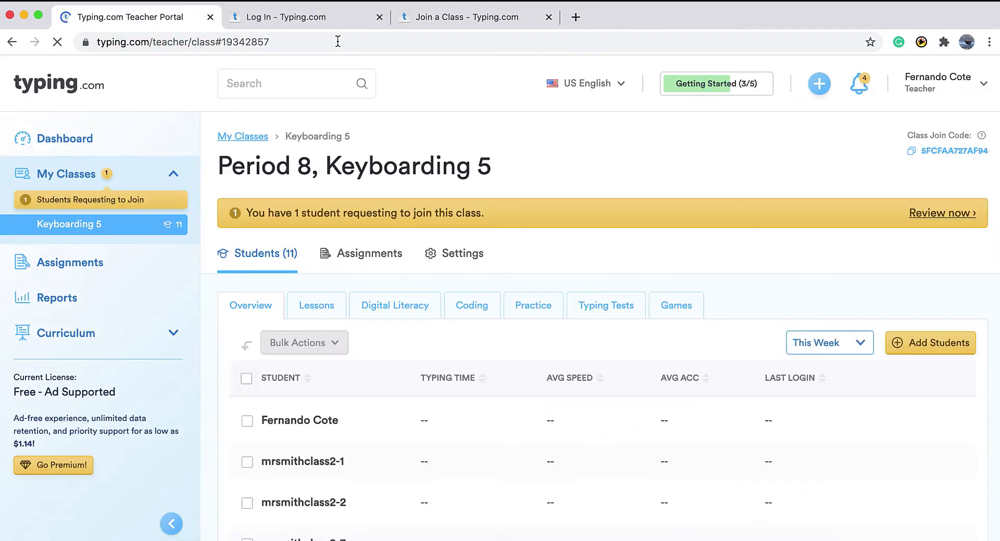
{"action": "left_click", "coordinate": [683, 77]}
{"action": "left_click", "coordinate": [92, 203]}
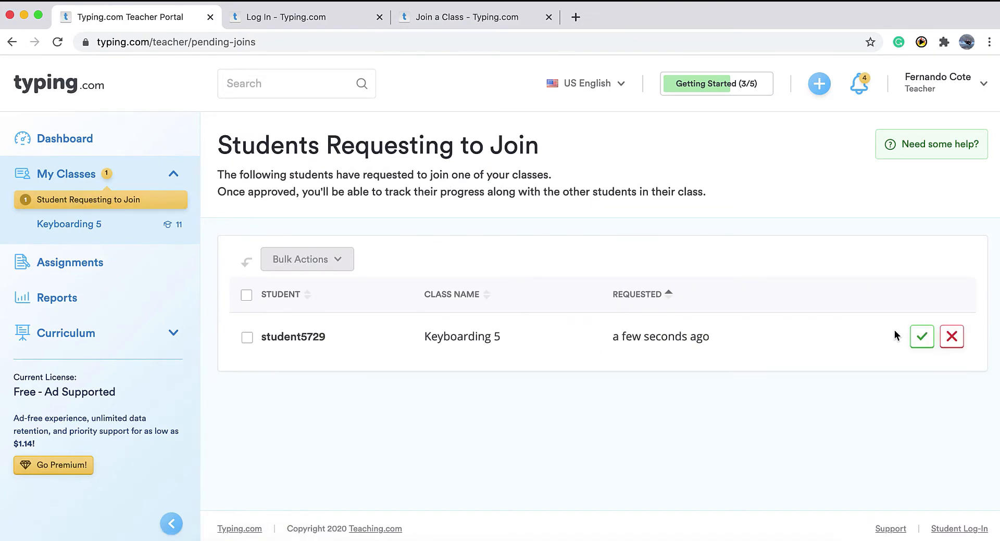
{"action": "left_click", "coordinate": [921, 337]}
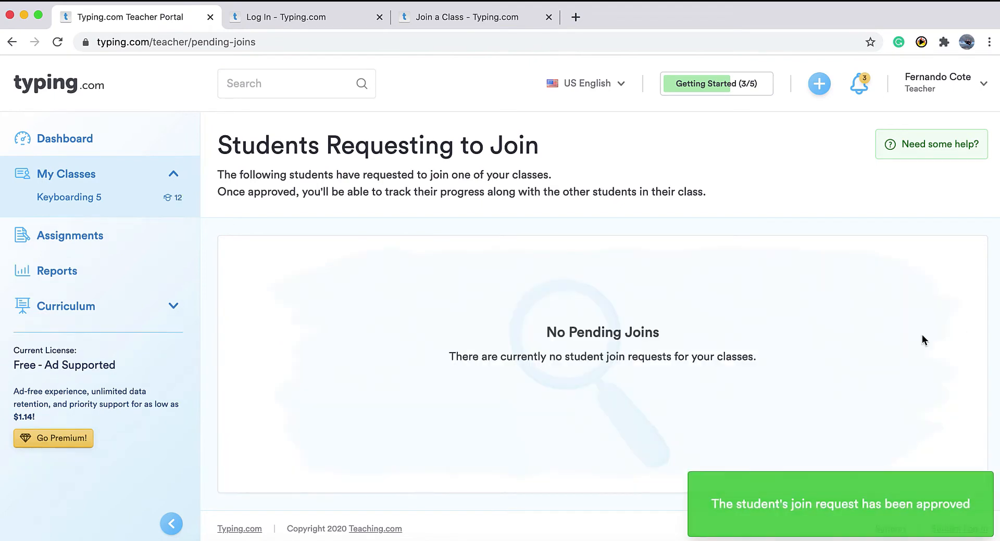
Open Keyboarding 5 from My Classes and review its 12-student roster.
{"action": "left_click", "coordinate": [67, 175]}
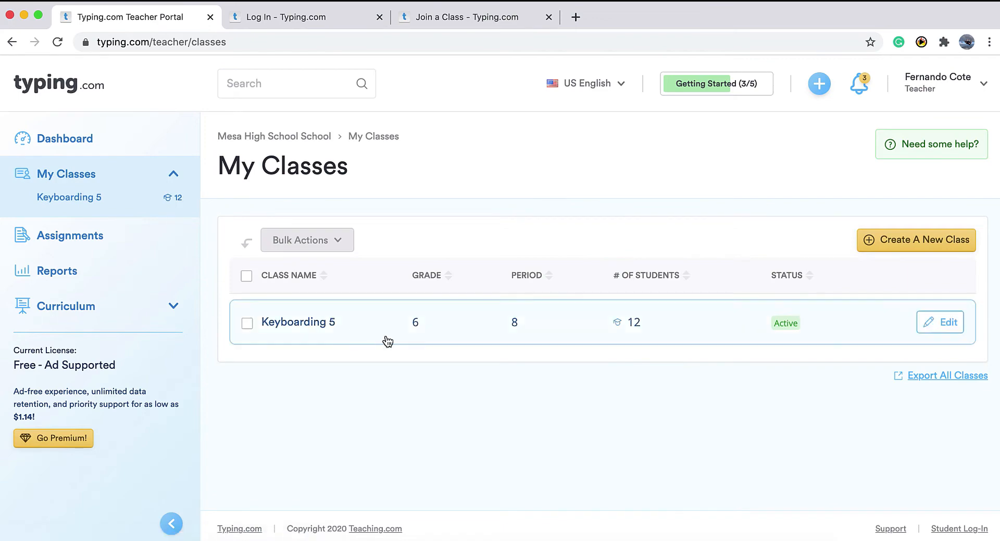
{"action": "left_click", "coordinate": [443, 337]}
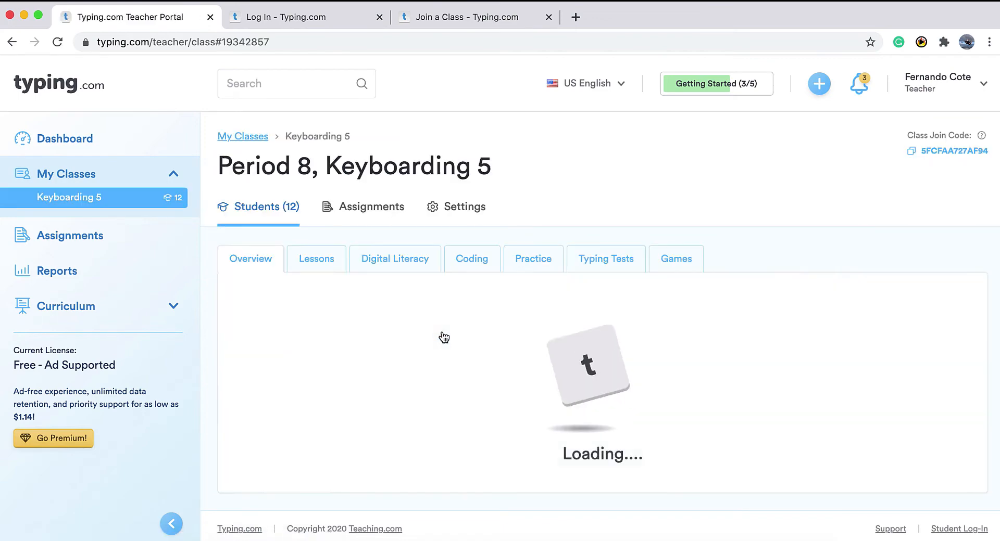
{"action": "scroll", "coordinate": [443, 338], "scroll_direction": "down", "scroll_amount": 6}
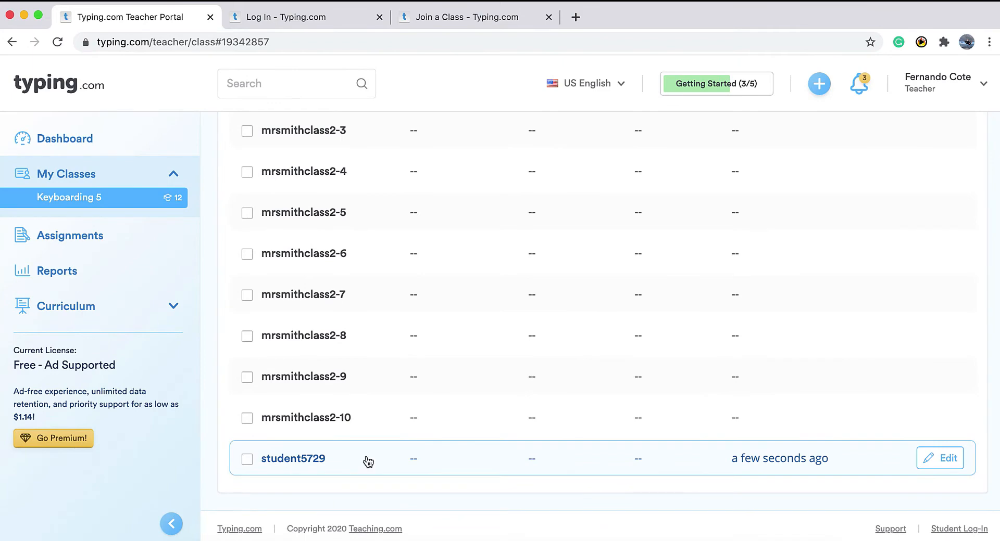
{"action": "scroll", "coordinate": [368, 462], "scroll_direction": "up", "scroll_amount": 7}
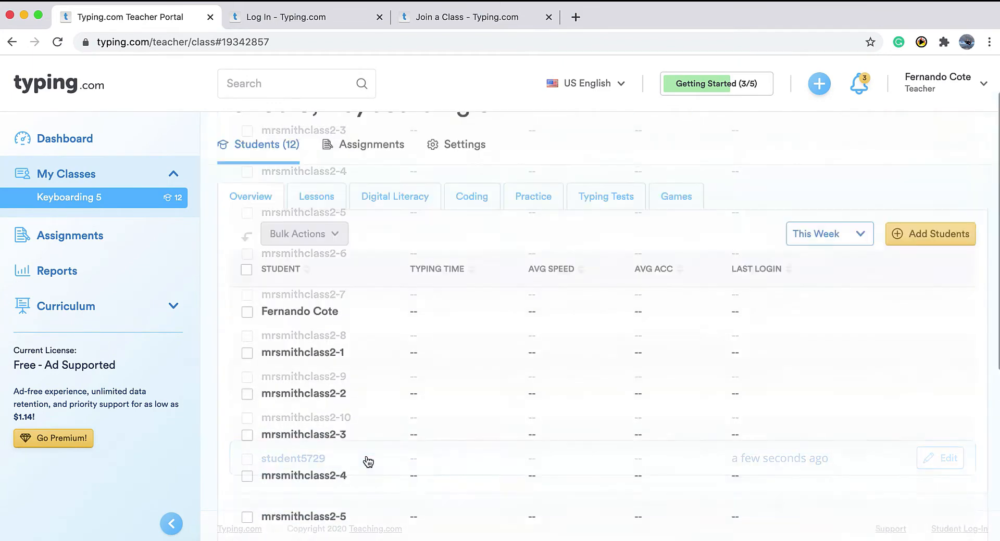
{"action": "left_click", "coordinate": [950, 301]}
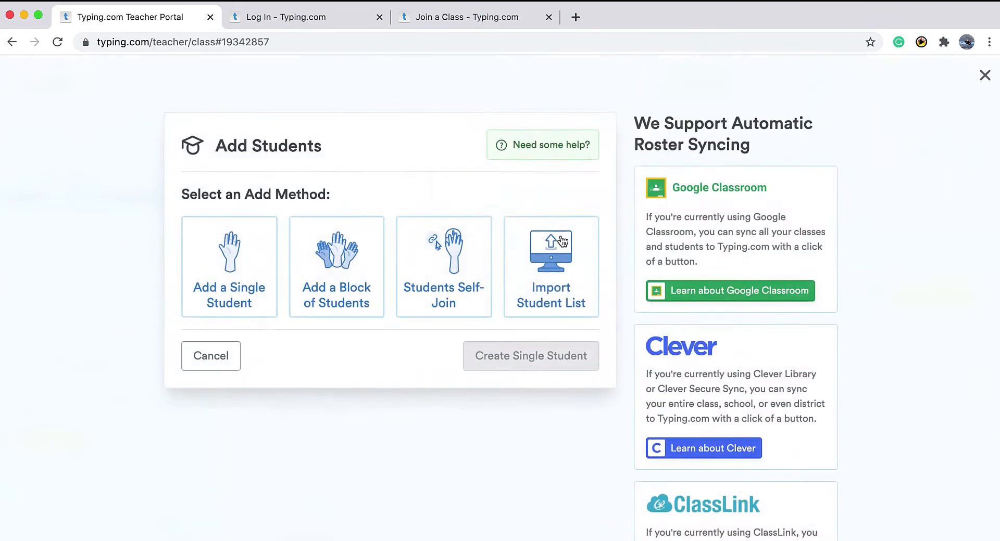
{"action": "mouse_move", "coordinate": [565, 275]}
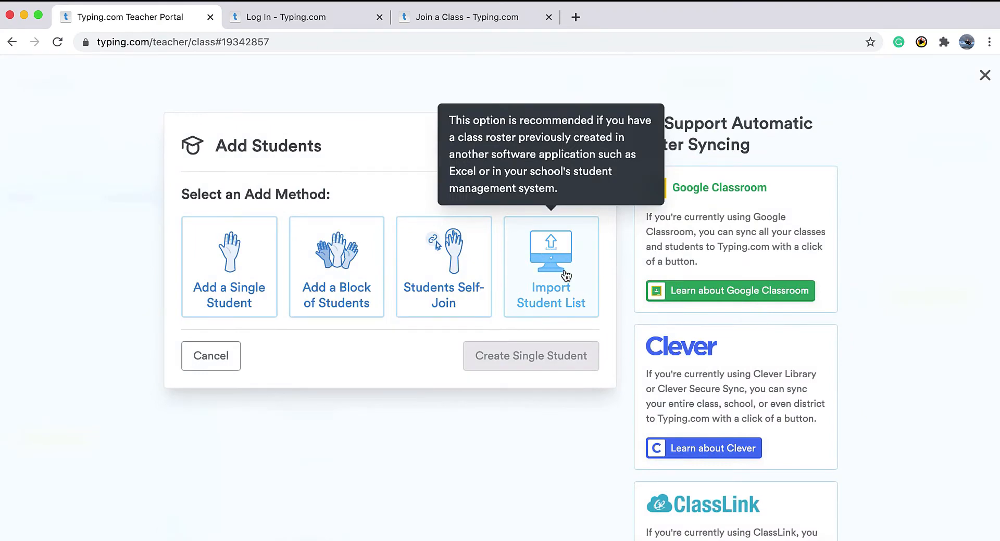
{"action": "left_click", "coordinate": [565, 275]}
{"action": "scroll", "coordinate": [565, 272], "scroll_direction": "down", "scroll_amount": 5}
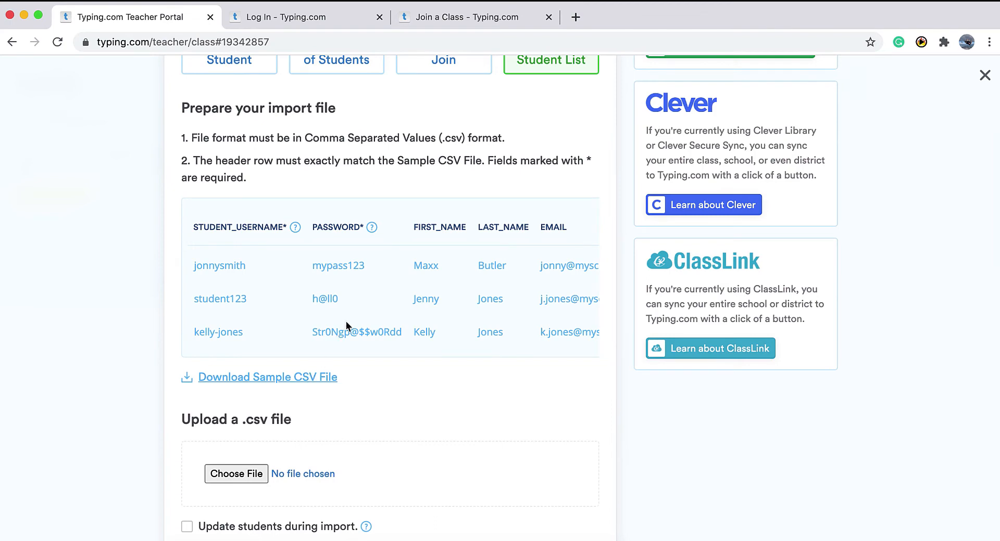
{"action": "scroll", "coordinate": [346, 320], "scroll_direction": "down", "scroll_amount": 3}
{"action": "scroll", "coordinate": [265, 329], "scroll_direction": "down", "scroll_amount": 1}
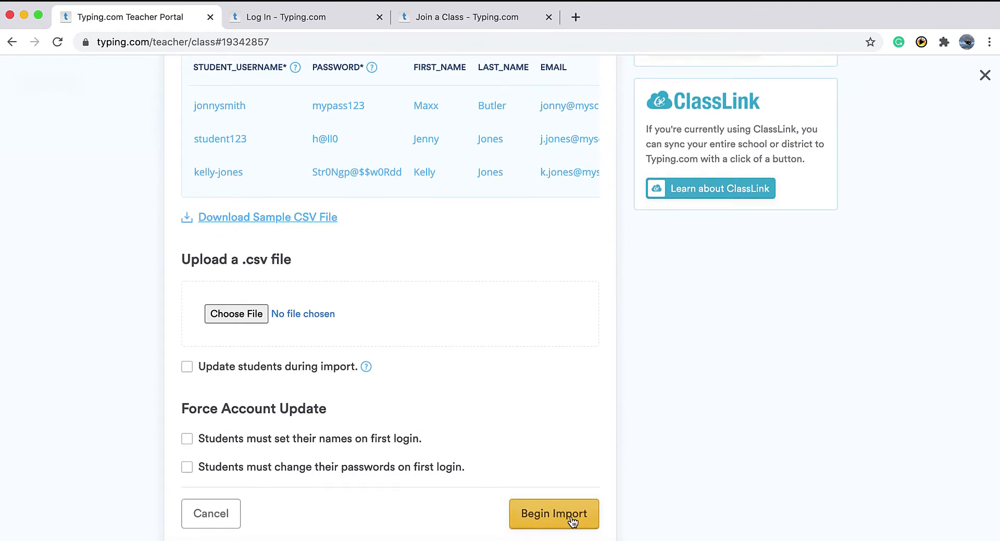
{"action": "scroll", "coordinate": [571, 520], "scroll_direction": "up", "scroll_amount": 5}
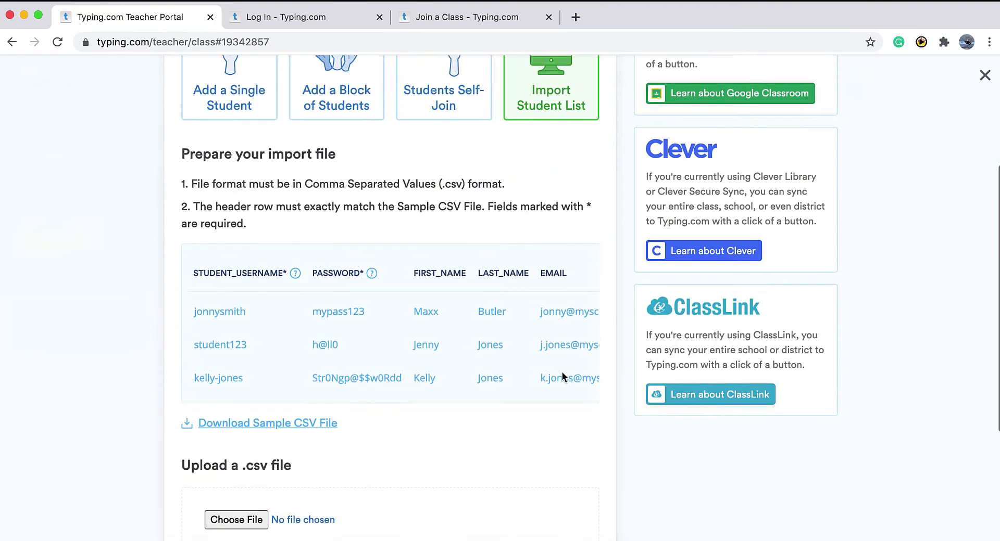
{"action": "scroll", "coordinate": [562, 375], "scroll_direction": "right", "scroll_amount": 2}
{"action": "scroll", "coordinate": [563, 375], "scroll_direction": "up", "scroll_amount": 4}
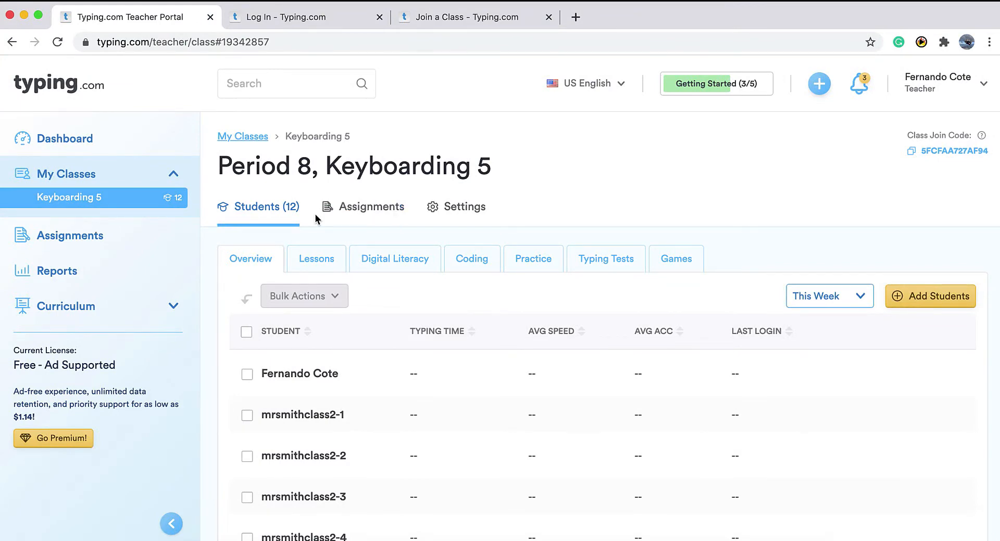
Open the class Assignments and bring up the Create an Assignment dialog.
{"action": "left_click", "coordinate": [363, 217]}
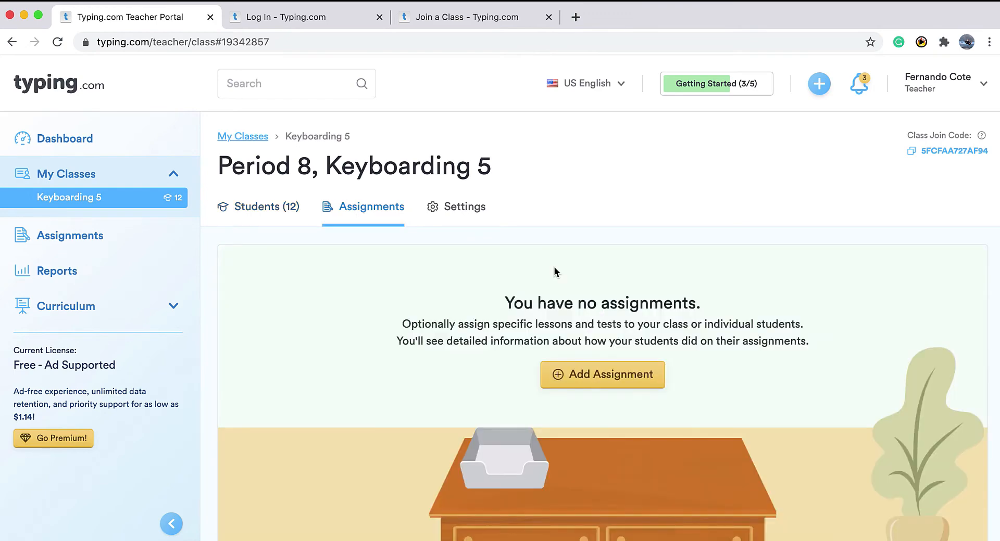
{"action": "left_click", "coordinate": [614, 373]}
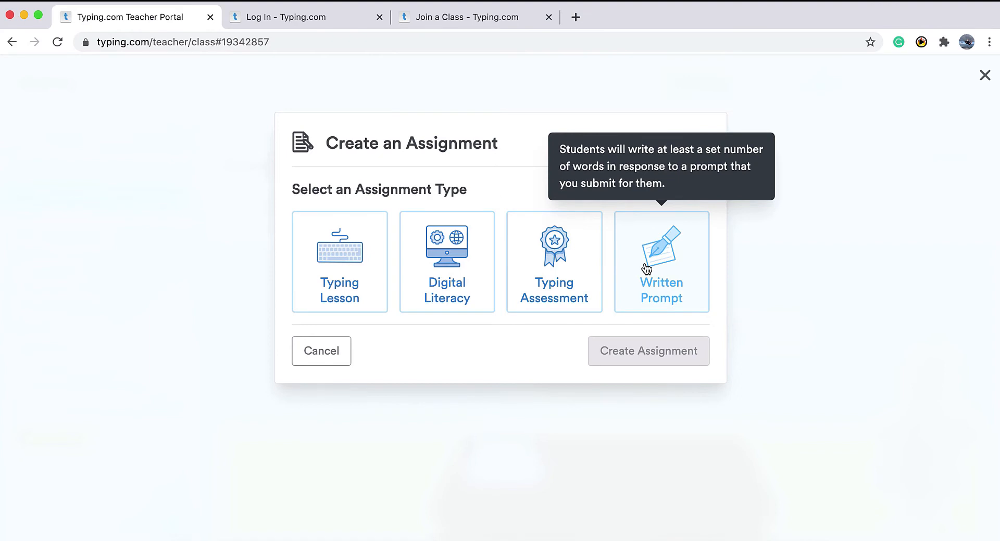
Start a Typing Lesson titled 'First lesson' with description 'This is the very first lesson. Have fun.'.
{"action": "left_click", "coordinate": [354, 260]}
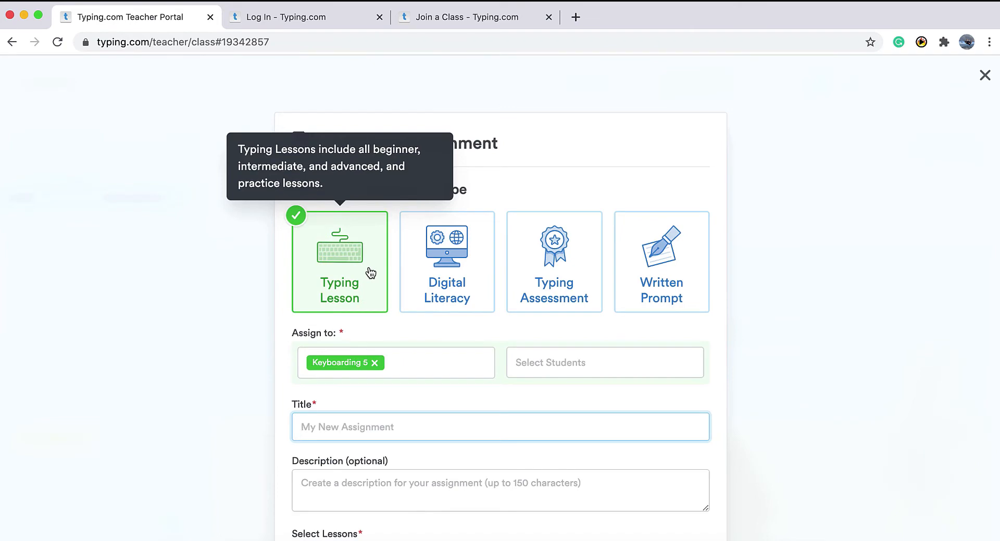
{"action": "scroll", "coordinate": [370, 271], "scroll_direction": "down", "scroll_amount": 3}
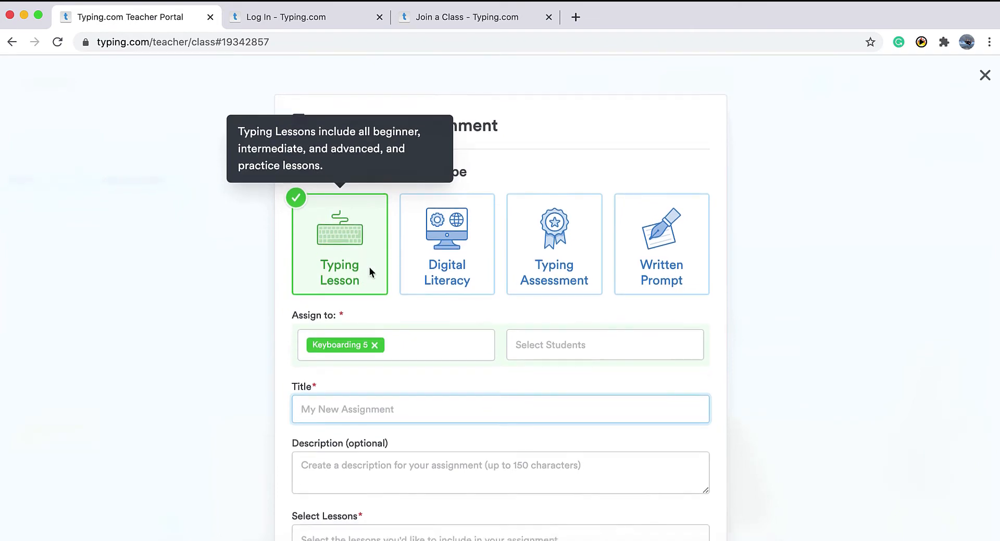
{"action": "type", "text": "First lesson"}
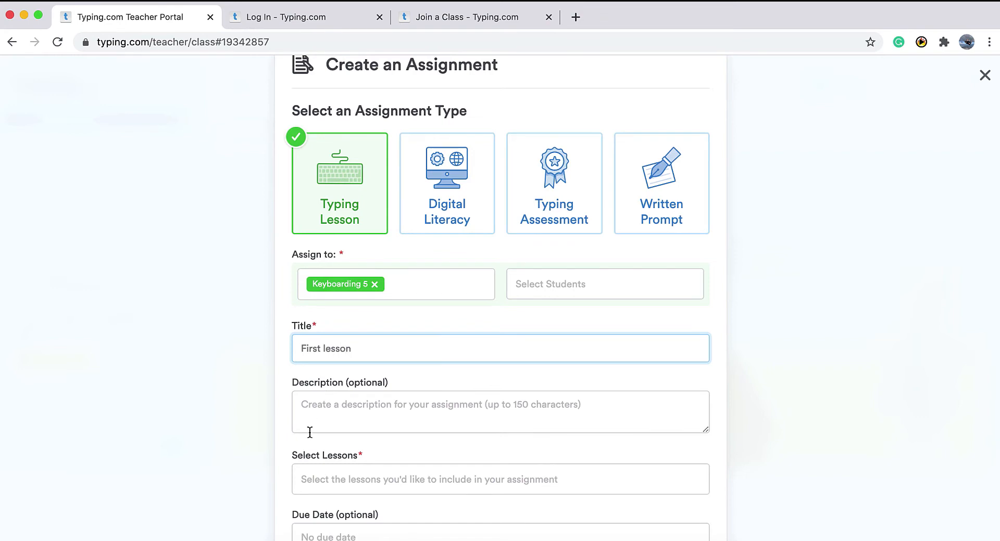
{"action": "left_click", "coordinate": [334, 419]}
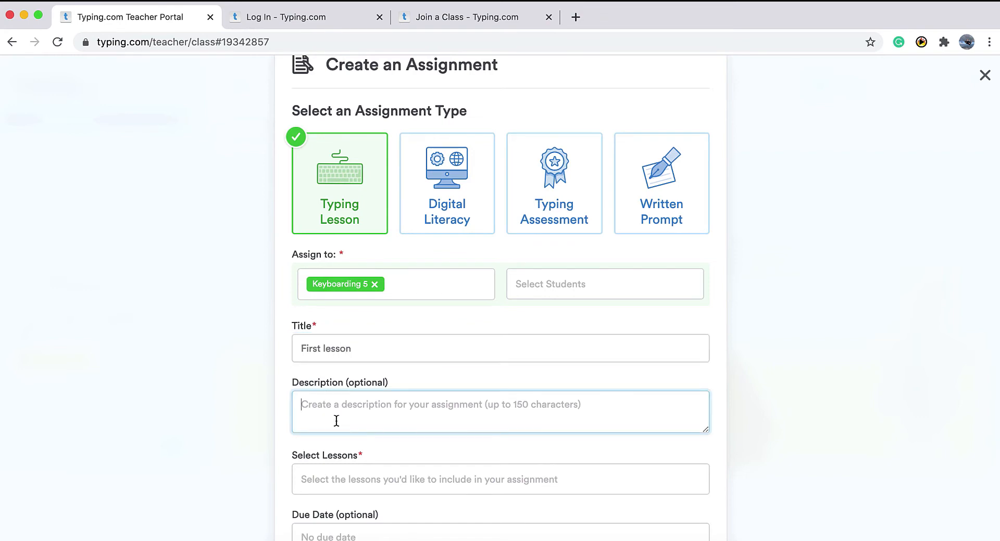
{"action": "type", "text": "This i"}
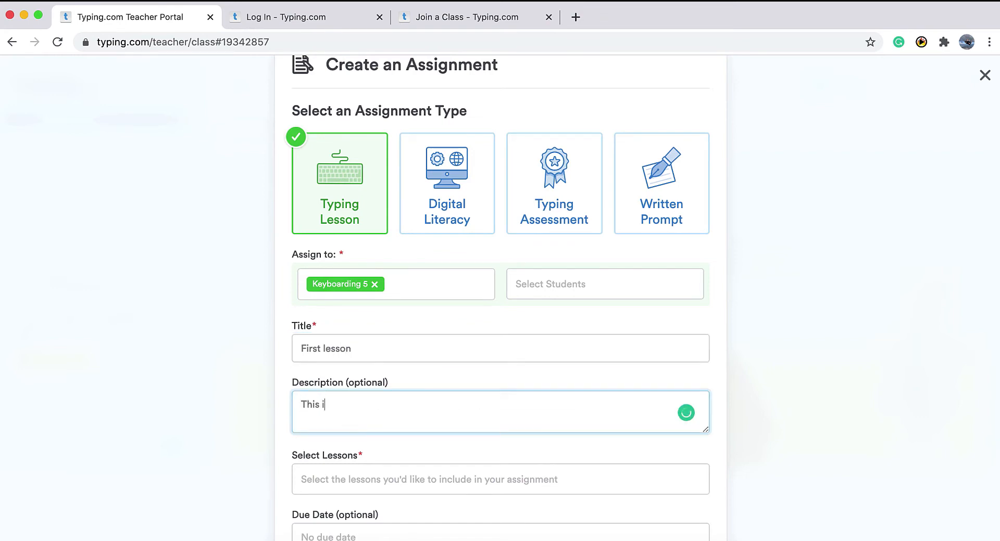
{"action": "type", "text": "s the very first lesson. Have fu"}
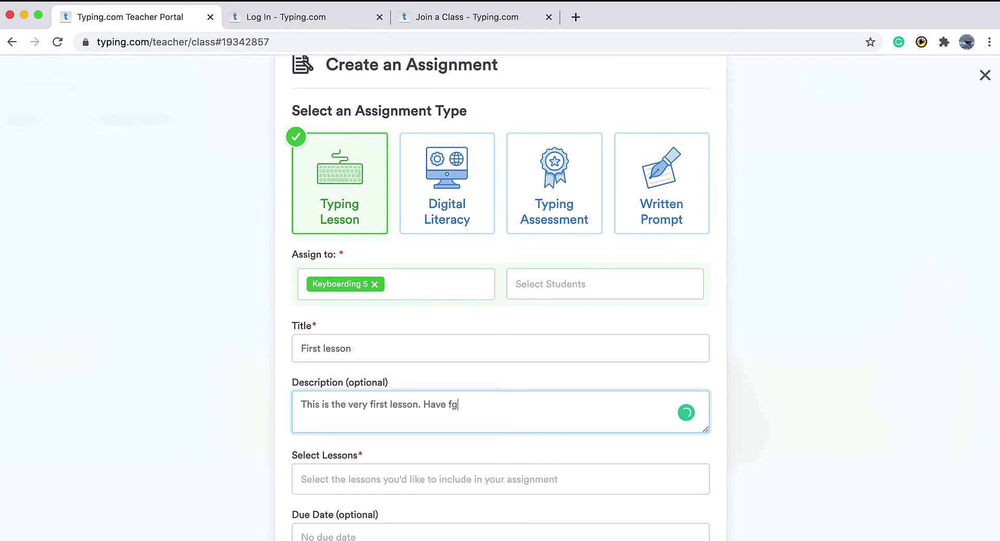
{"action": "type", "text": "n."}
{"action": "scroll", "coordinate": [315, 455], "scroll_direction": "down", "scroll_amount": 2}
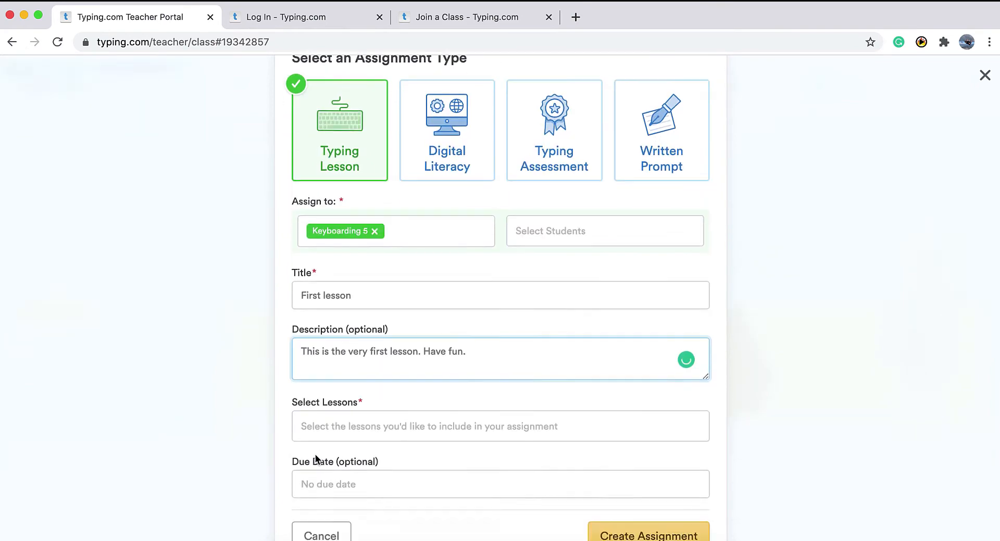
Add the J, F, and Space (Beginner) lesson and create the assignment.
{"action": "left_click", "coordinate": [345, 413]}
{"action": "type", "text": "j"}
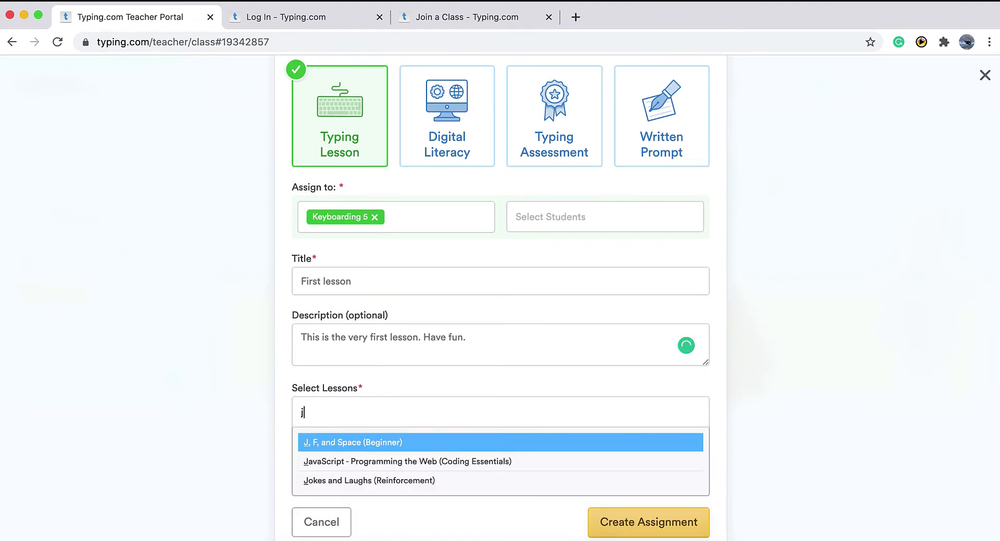
{"action": "left_click", "coordinate": [367, 443]}
{"action": "scroll", "coordinate": [455, 422], "scroll_direction": "down", "scroll_amount": 1}
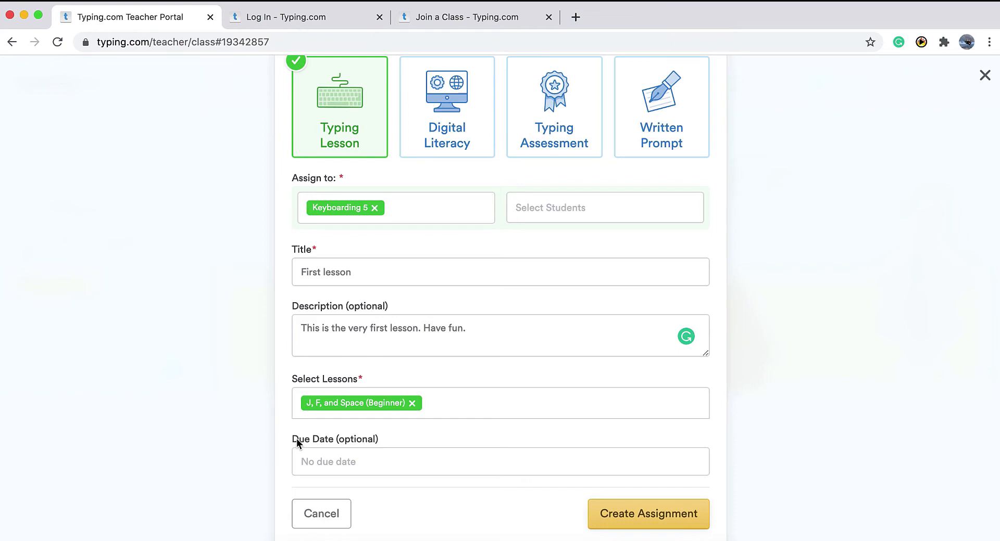
{"action": "left_click", "coordinate": [640, 514]}
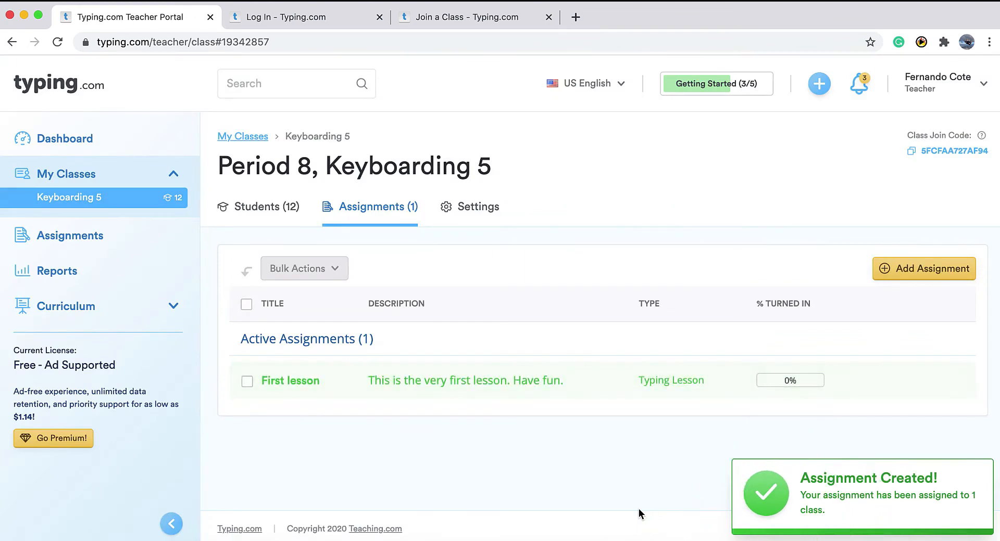
{"action": "scroll", "coordinate": [584, 474], "scroll_direction": "down", "scroll_amount": 1}
{"action": "scroll", "coordinate": [583, 473], "scroll_direction": "down", "scroll_amount": 3}
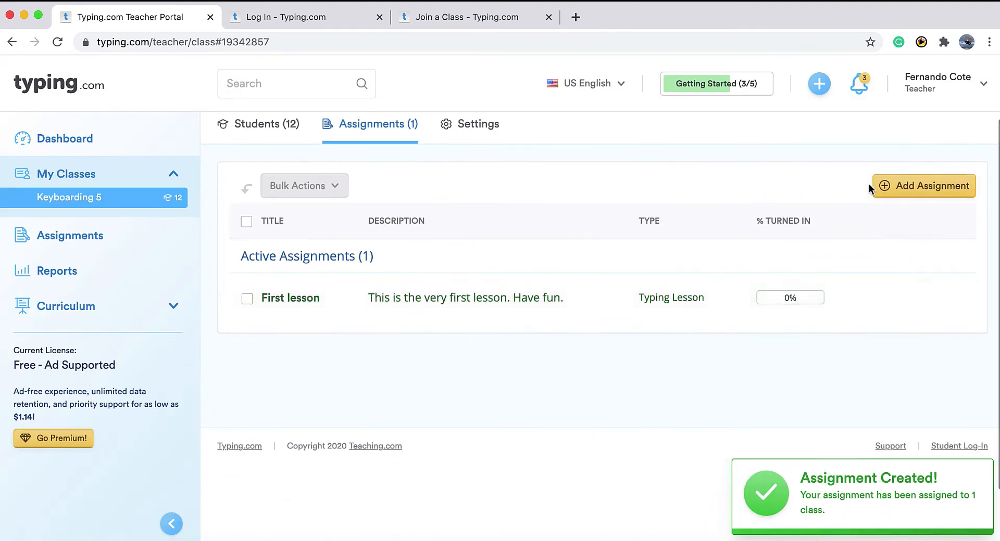
{"action": "left_click", "coordinate": [905, 185]}
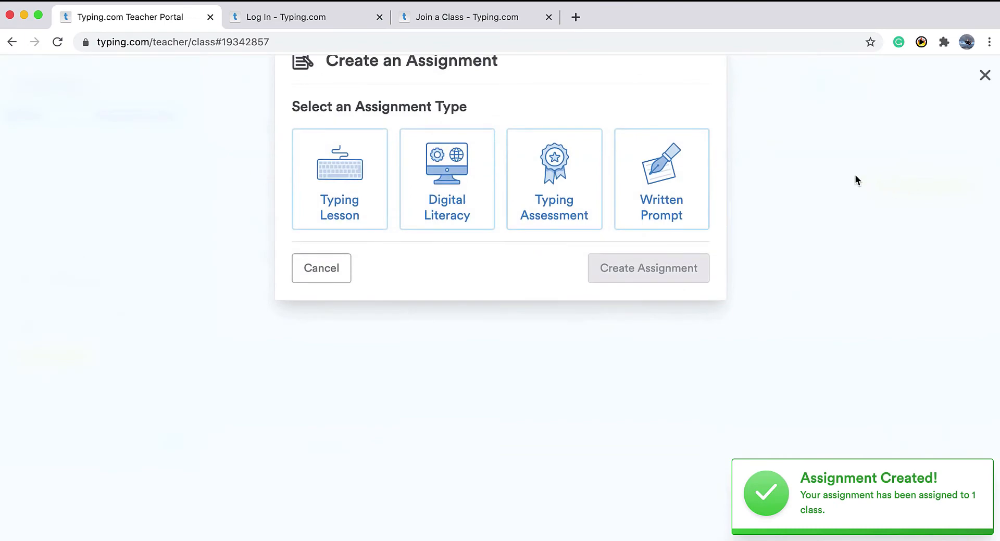
Make a Written Prompt asking 'How was your weekend? What did you eat? Did you do anything fun?'.
{"action": "left_click", "coordinate": [657, 256]}
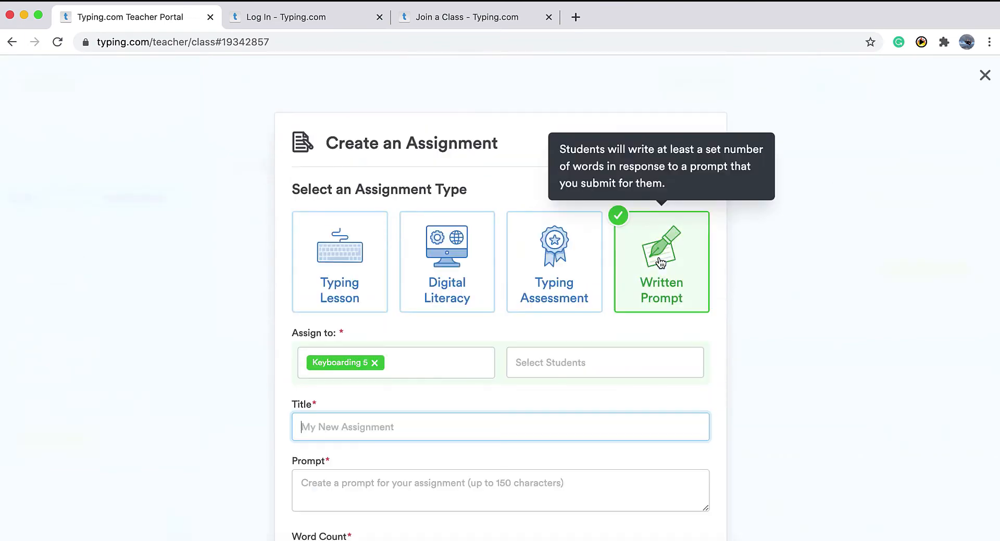
{"action": "scroll", "coordinate": [516, 290], "scroll_direction": "down", "scroll_amount": 3}
{"action": "left_click", "coordinate": [404, 368]}
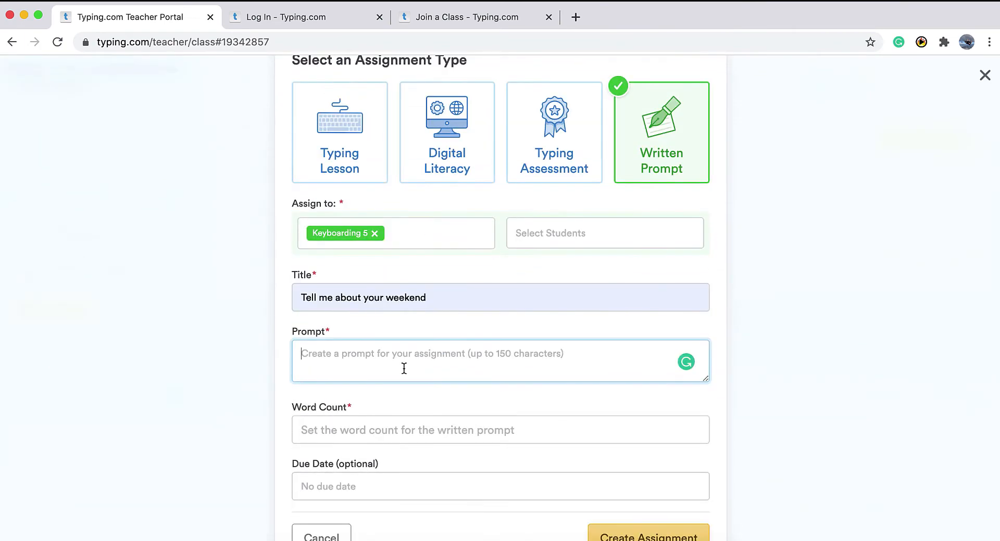
{"action": "type", "text": "Ha"}
{"action": "key", "text": "BackSpace"}
{"action": "type", "text": "ow was "}
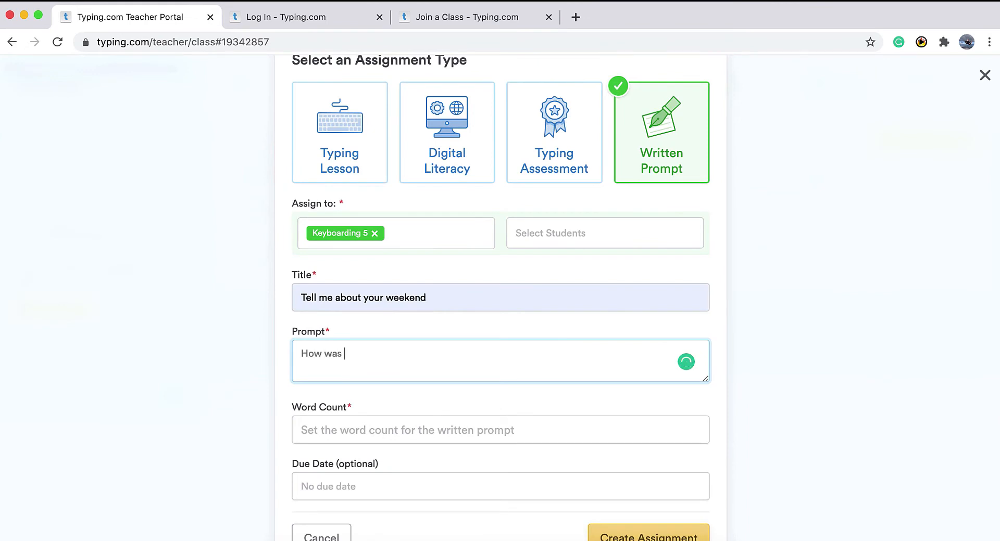
{"action": "type", "text": "your weekend,"}
{"action": "key", "text": "BackSpace"}
{"action": "key", "text": "BackSpace"}
{"action": "type", "text": "? Wh"}
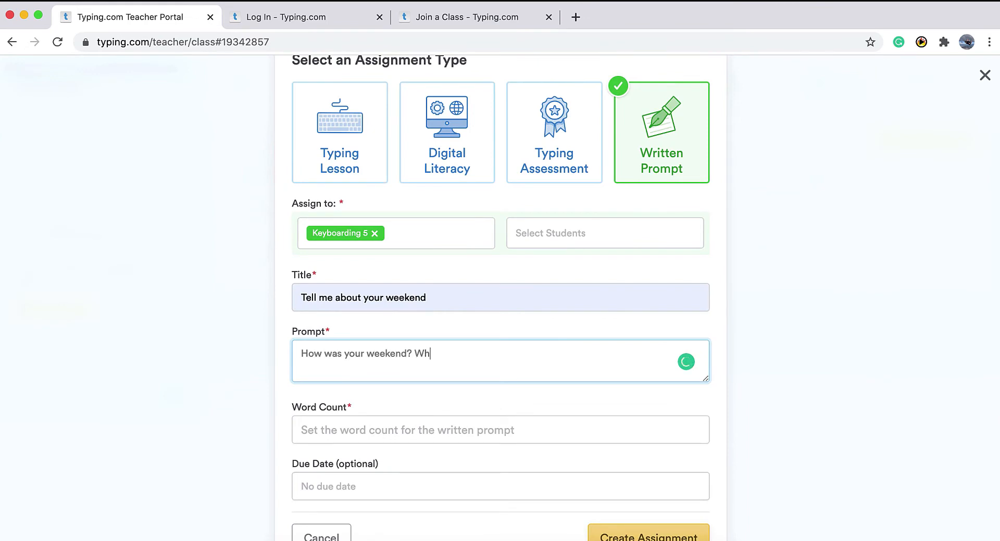
{"action": "type", "text": "at did you eat? Did you "}
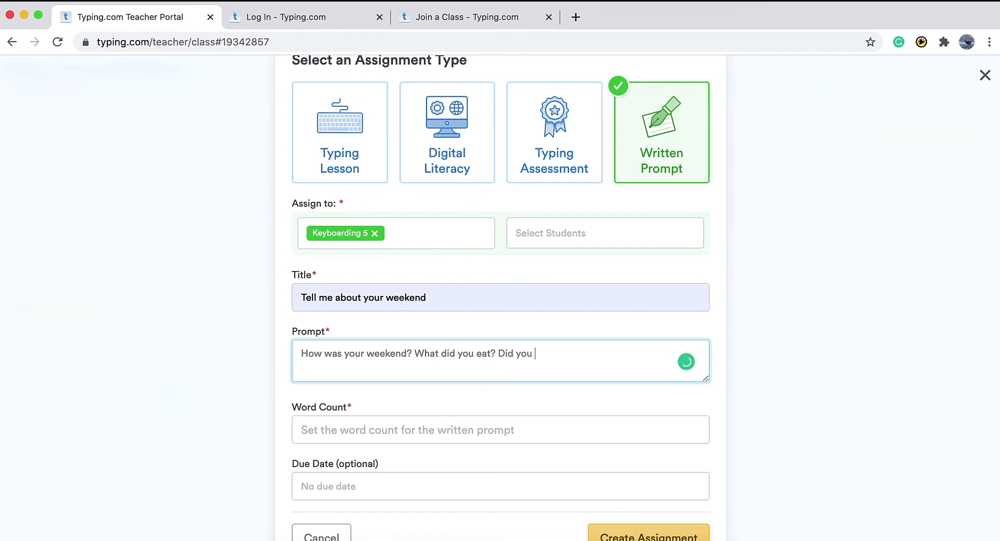
{"action": "type", "text": "do anything fun?"}
Set the required word count to 30 and create the written prompt assignment.
{"action": "scroll", "coordinate": [341, 403], "scroll_direction": "down", "scroll_amount": 1}
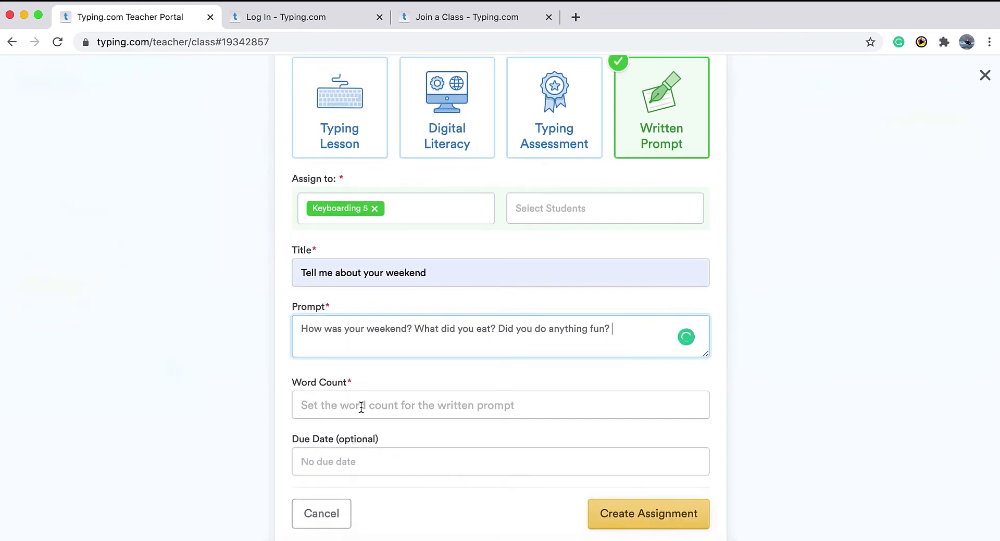
{"action": "left_click", "coordinate": [361, 408]}
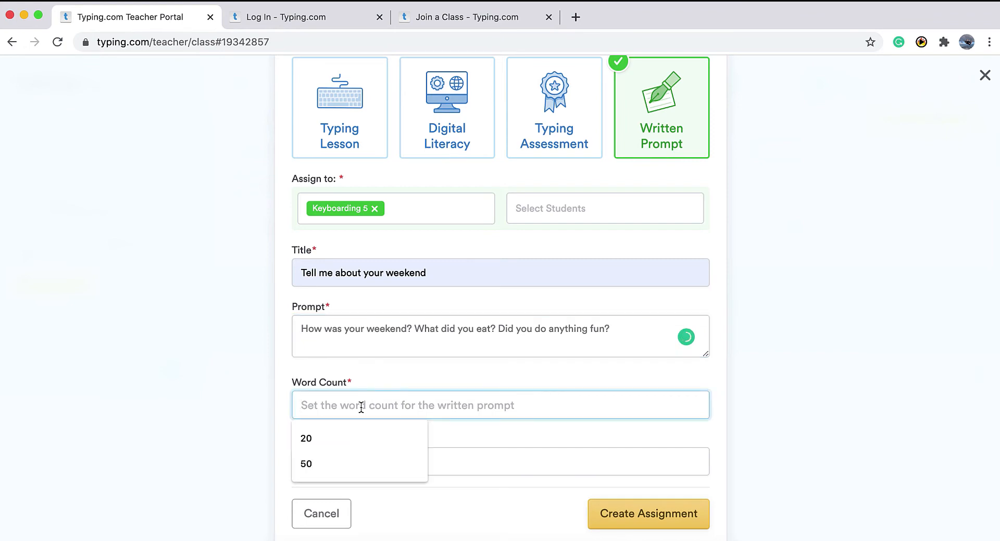
{"action": "type", "text": "30"}
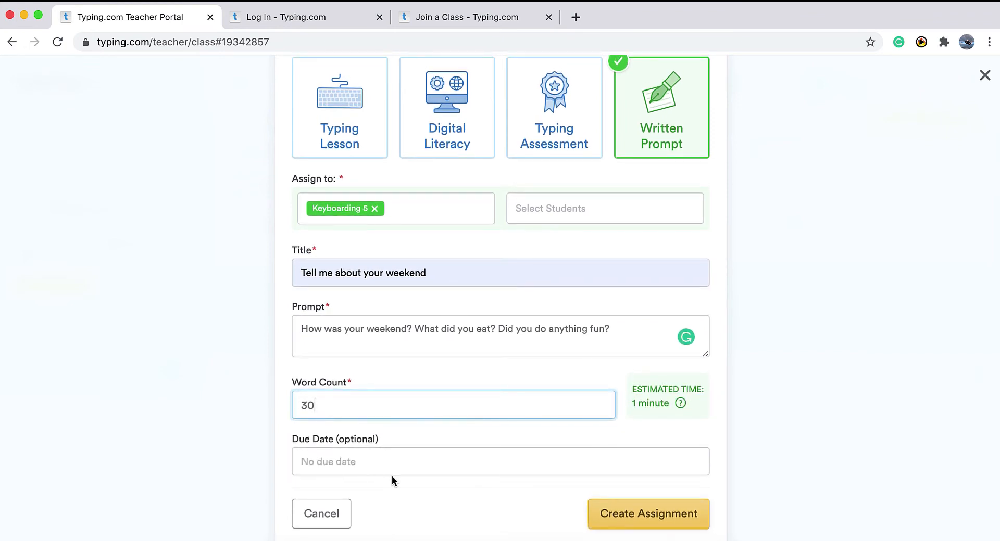
{"action": "scroll", "coordinate": [391, 476], "scroll_direction": "up", "scroll_amount": 1}
{"action": "scroll", "coordinate": [392, 480], "scroll_direction": "down", "scroll_amount": 1}
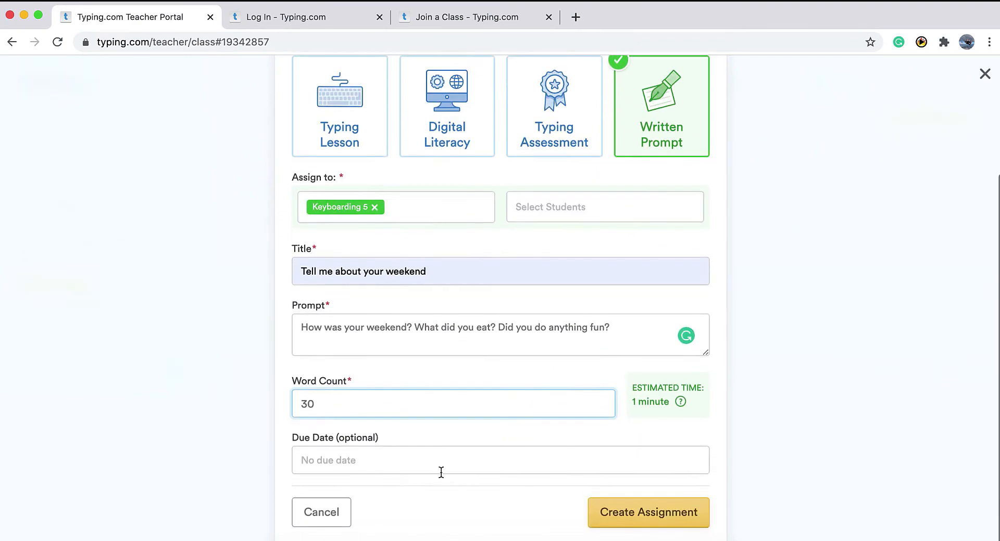
{"action": "left_click", "coordinate": [629, 522]}
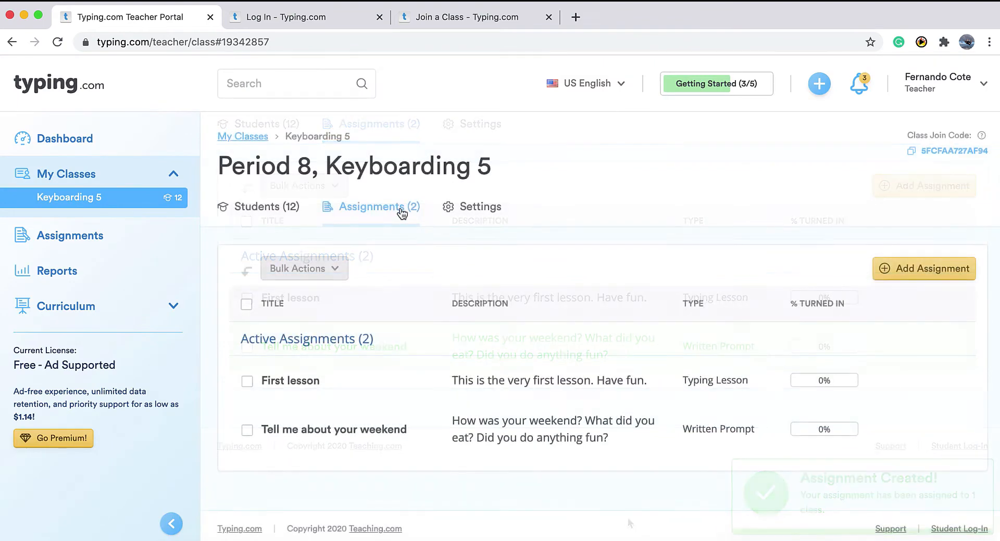
In the class settings, keep English as the curriculum language.
{"action": "left_click", "coordinate": [478, 212]}
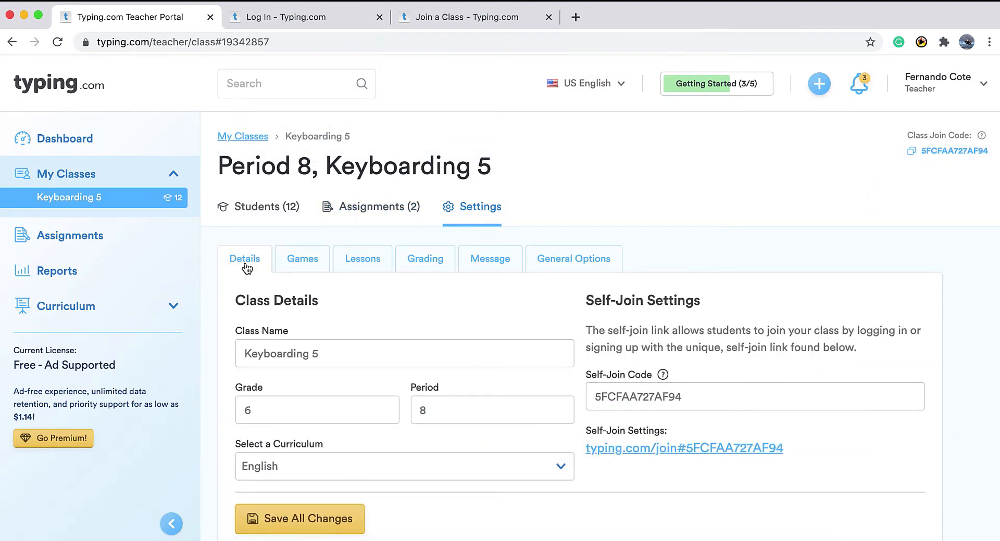
{"action": "scroll", "coordinate": [247, 268], "scroll_direction": "down", "scroll_amount": 2}
{"action": "scroll", "coordinate": [248, 268], "scroll_direction": "down", "scroll_amount": 1}
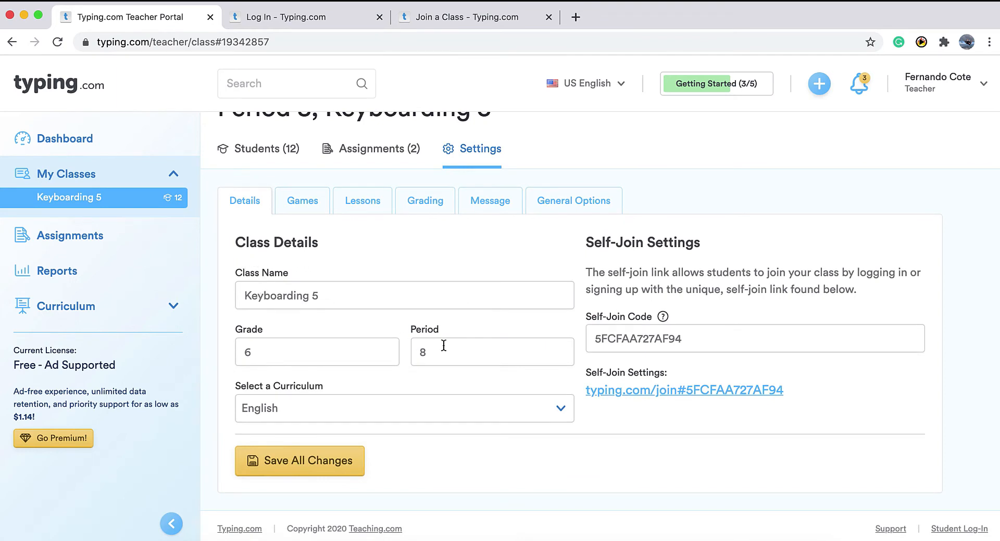
{"action": "left_click", "coordinate": [444, 409]}
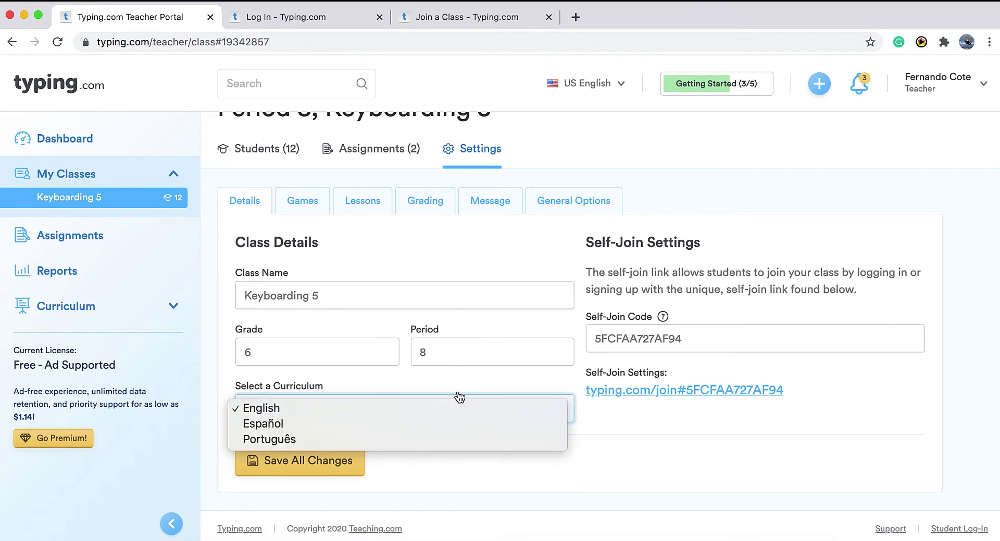
{"action": "left_click", "coordinate": [726, 366]}
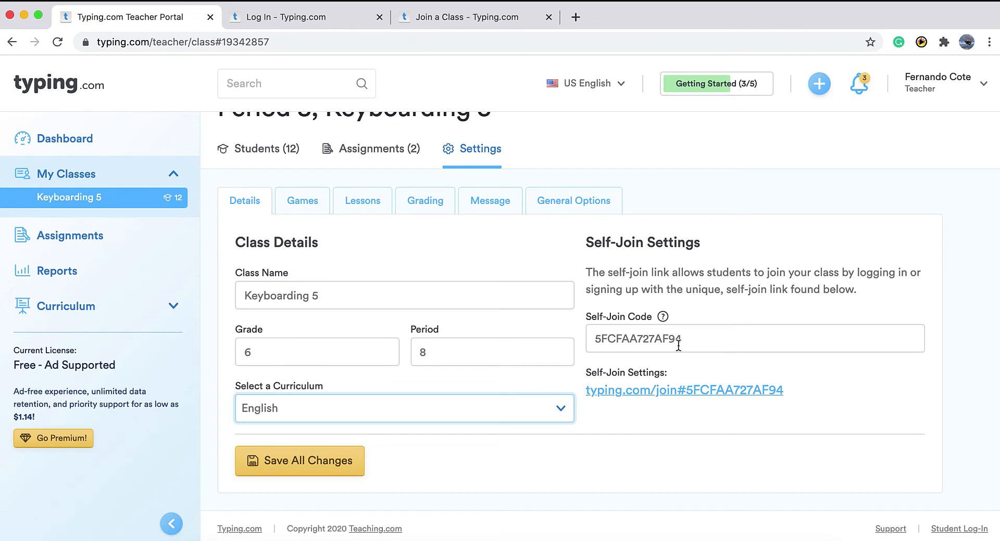
{"action": "left_click_drag", "start_coordinate": [795, 390], "coordinate": [688, 401]}
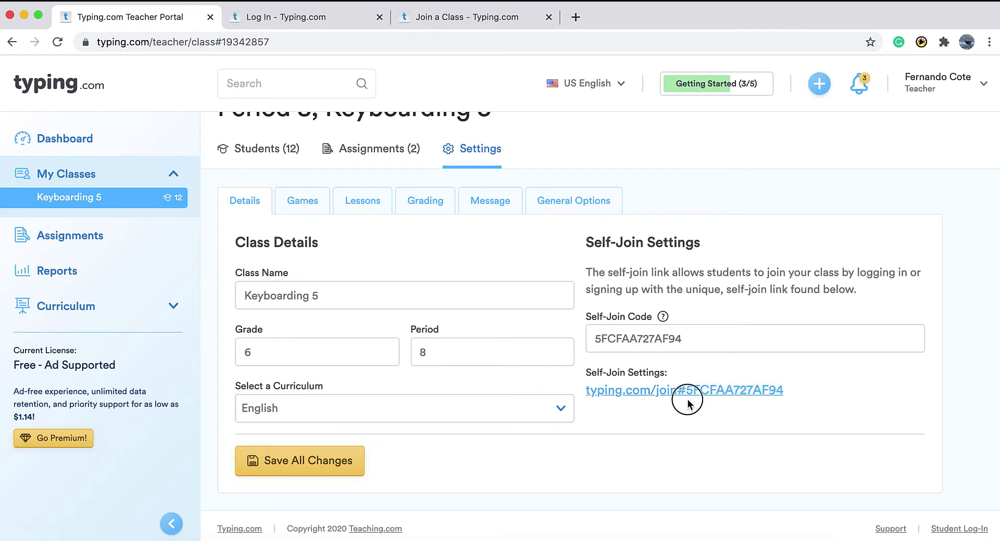
{"action": "left_click", "coordinate": [693, 337]}
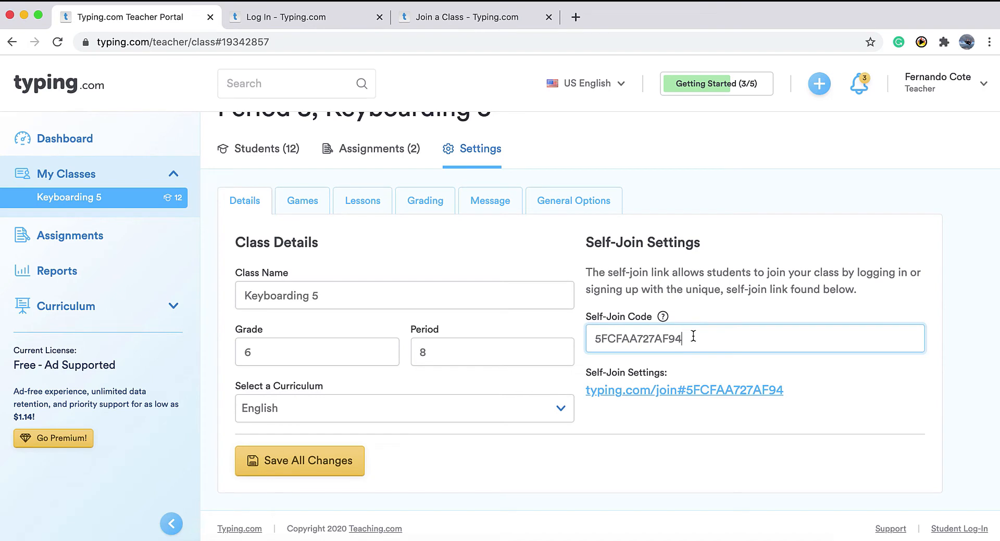
{"action": "key", "text": "super+a"}
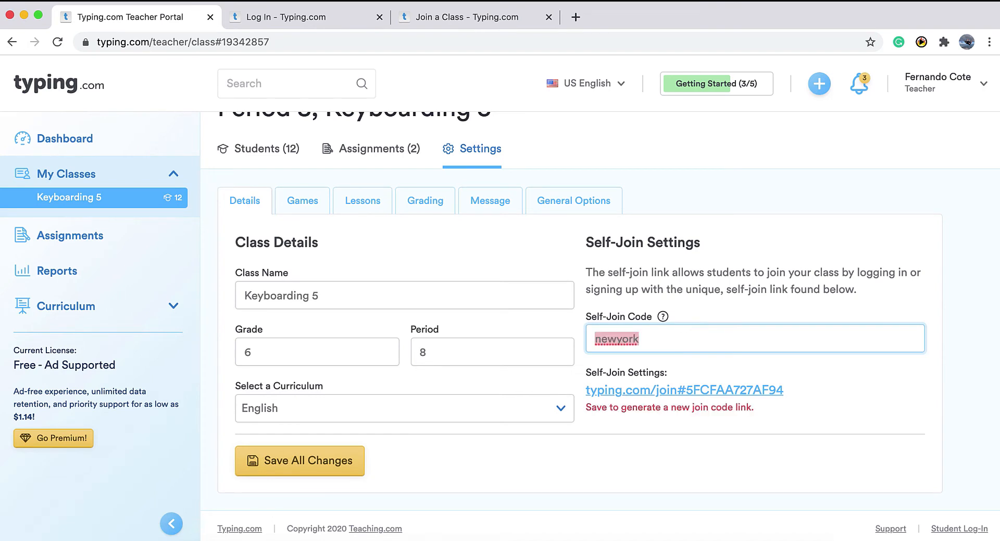
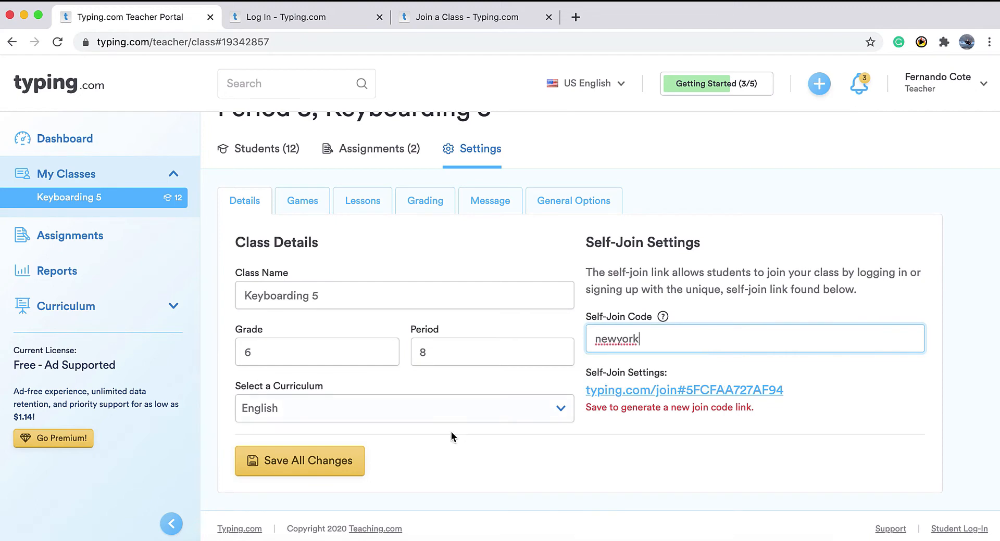
{"action": "left_click", "coordinate": [323, 471]}
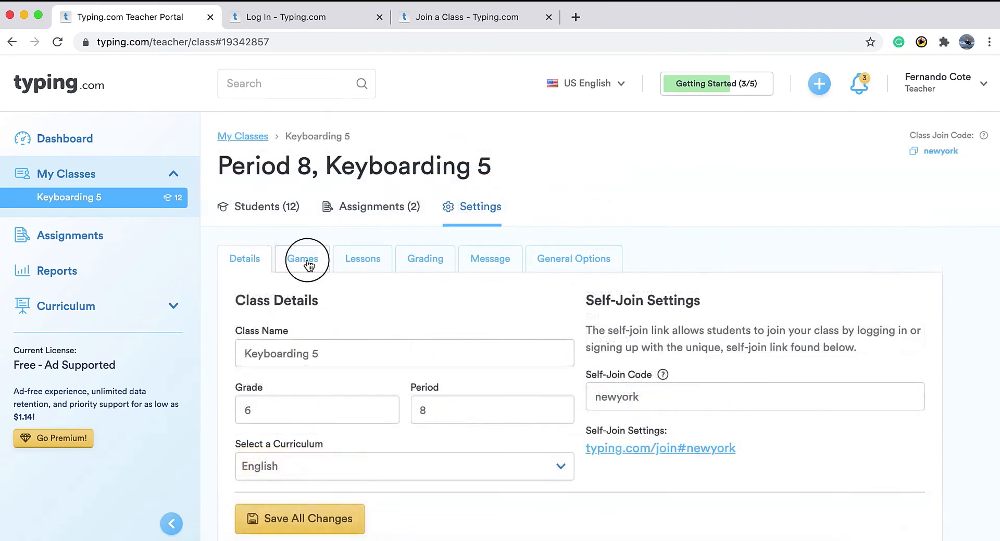
{"action": "left_click", "coordinate": [303, 260]}
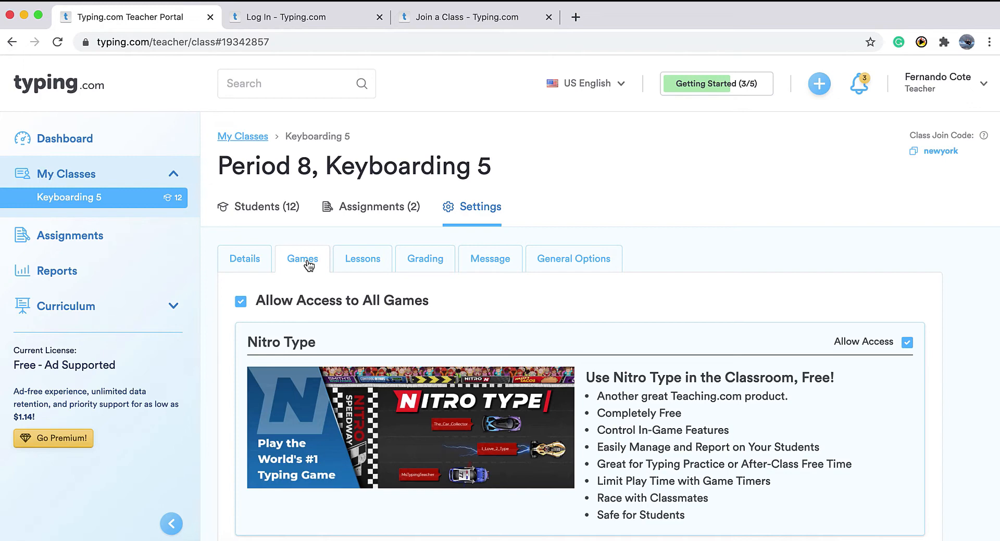
Block student access to Keyboard Jump, Keyboard Ninja and zType.
{"action": "scroll", "coordinate": [307, 263], "scroll_direction": "down", "scroll_amount": 1}
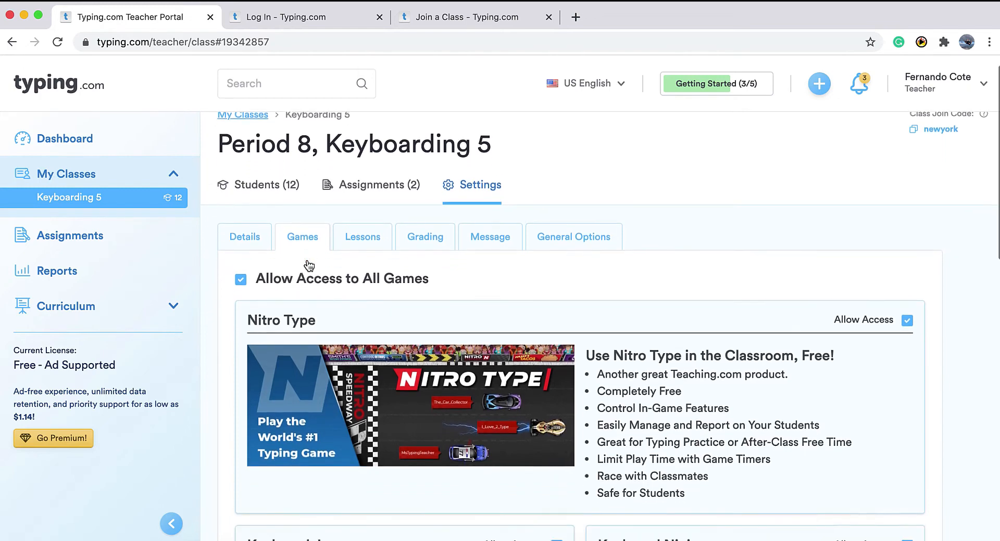
{"action": "scroll", "coordinate": [243, 279], "scroll_direction": "down", "scroll_amount": 5}
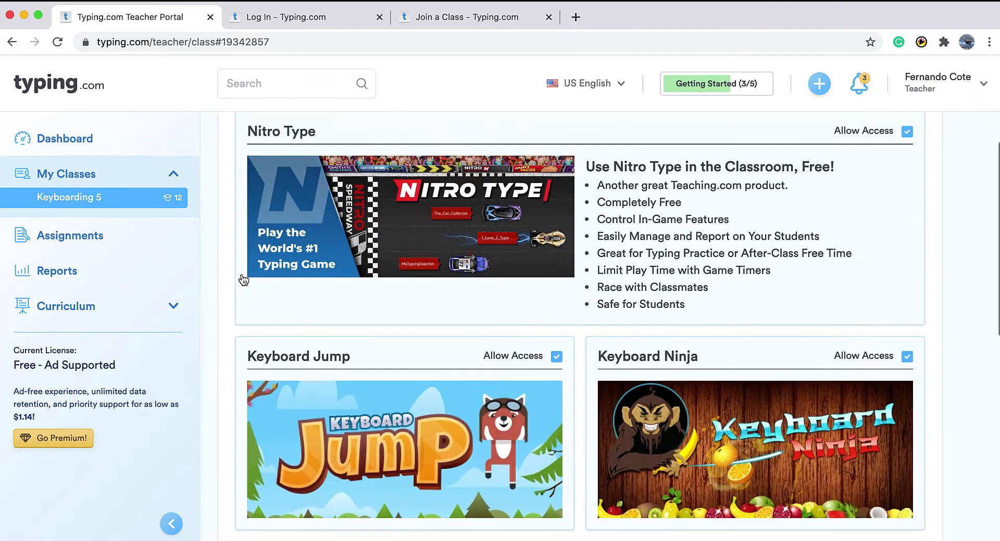
{"action": "left_click", "coordinate": [557, 358]}
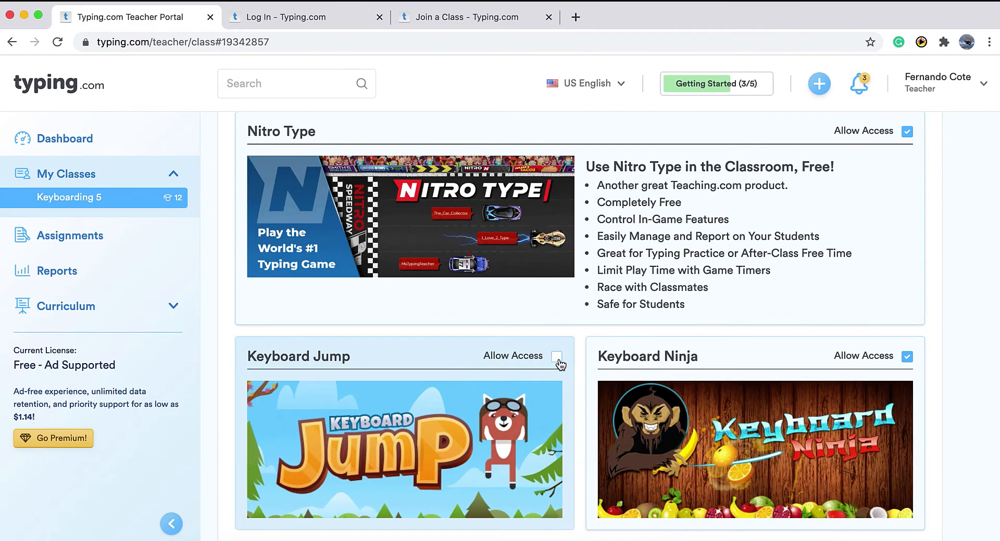
{"action": "left_click", "coordinate": [908, 357]}
{"action": "scroll", "coordinate": [910, 364], "scroll_direction": "up", "scroll_amount": 1}
{"action": "scroll", "coordinate": [910, 364], "scroll_direction": "down", "scroll_amount": 5}
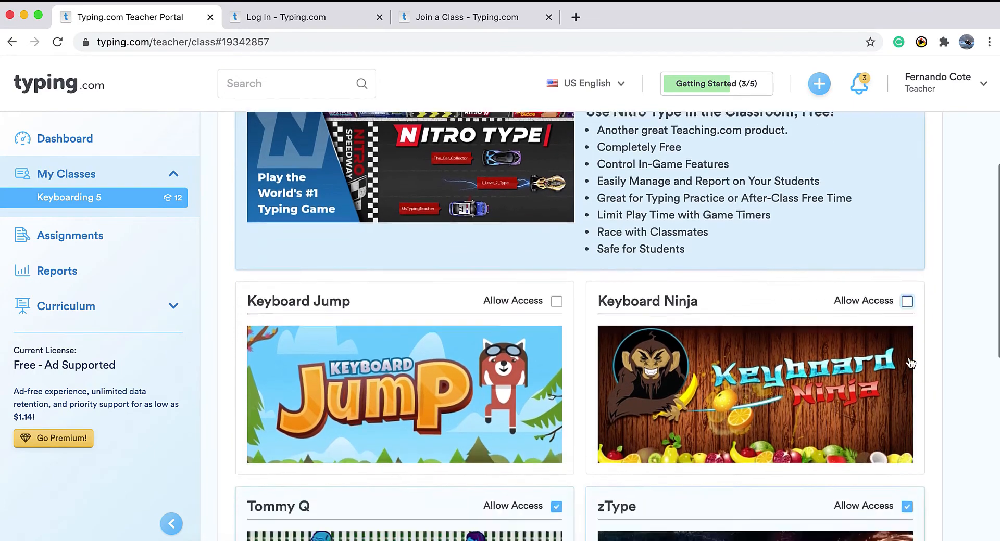
{"action": "left_click", "coordinate": [907, 424]}
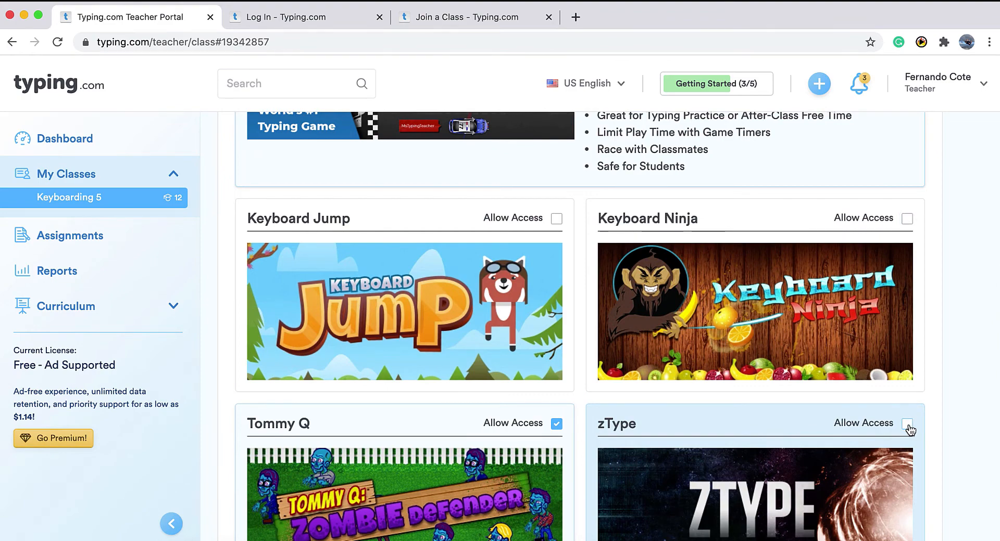
Block Type-a-Balloon and Type Toss too, and save the games settings.
{"action": "scroll", "coordinate": [910, 430], "scroll_direction": "up", "scroll_amount": 2}
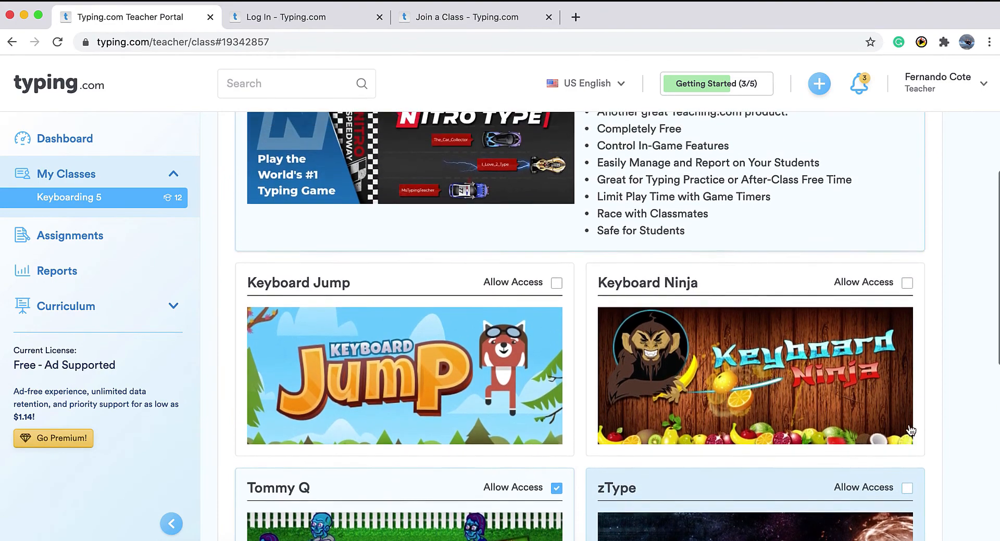
{"action": "scroll", "coordinate": [910, 430], "scroll_direction": "down", "scroll_amount": 10}
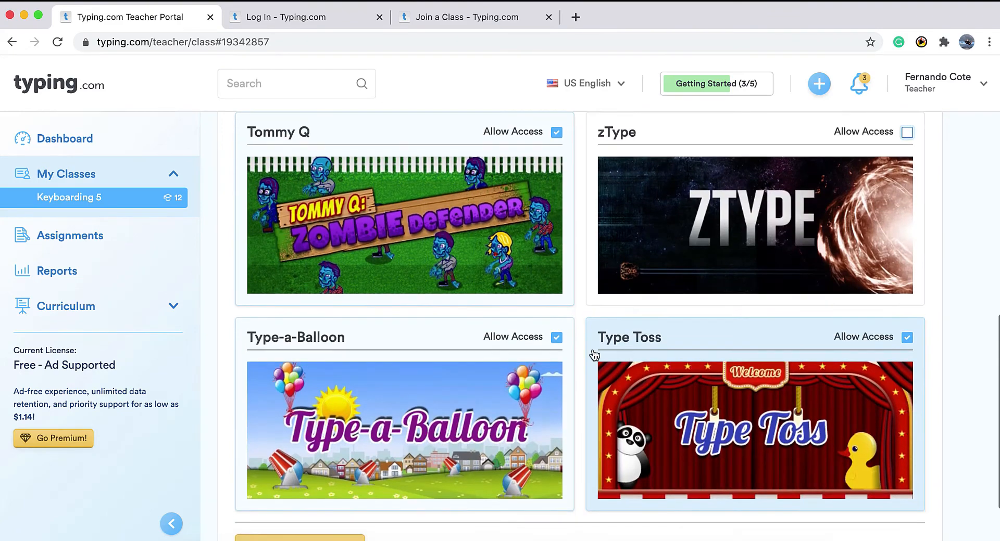
{"action": "left_click", "coordinate": [557, 338]}
{"action": "left_click", "coordinate": [907, 337]}
{"action": "scroll", "coordinate": [696, 359], "scroll_direction": "down", "scroll_amount": 3}
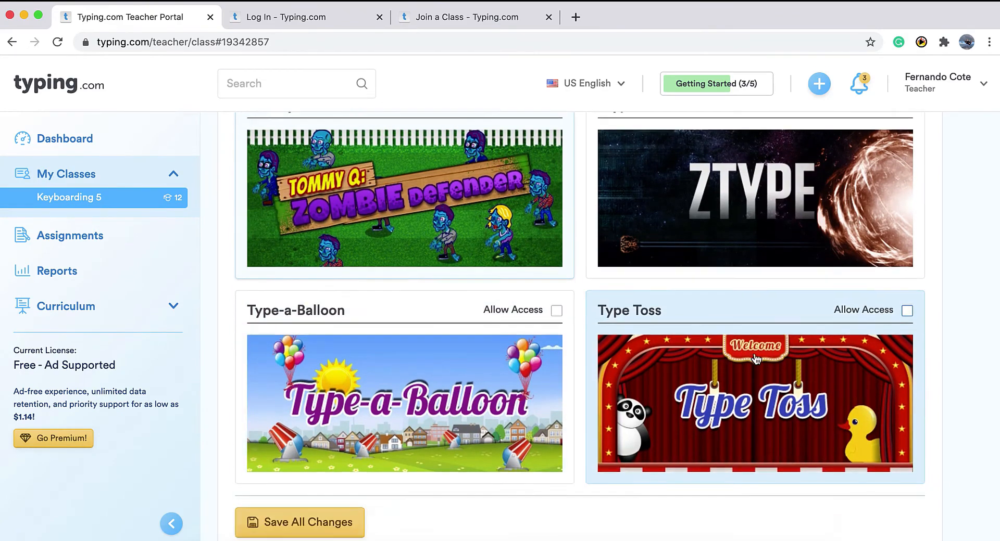
{"action": "left_click", "coordinate": [326, 461]}
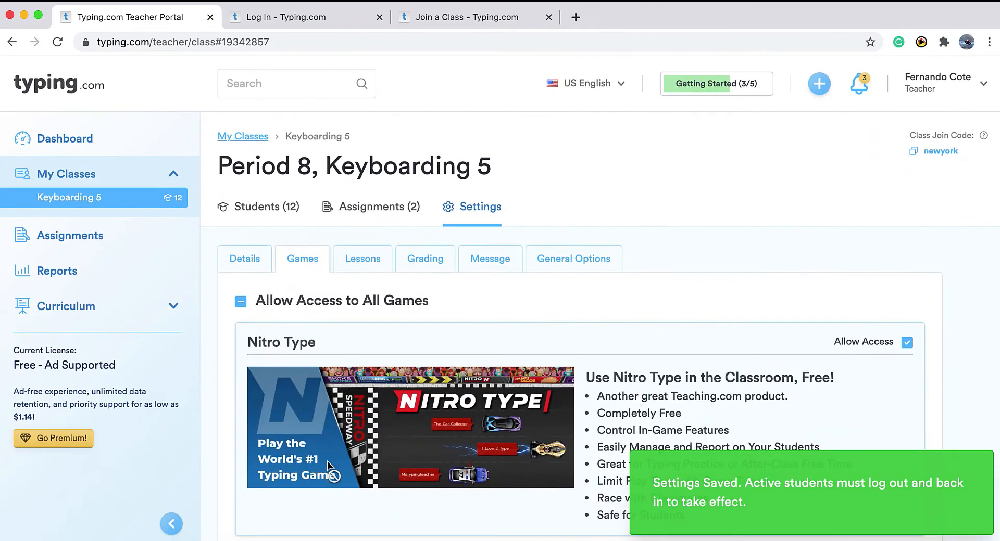
In the Lessons settings, untick Beginner lessons 2, 4, 6 and 9.
{"action": "left_click", "coordinate": [364, 263]}
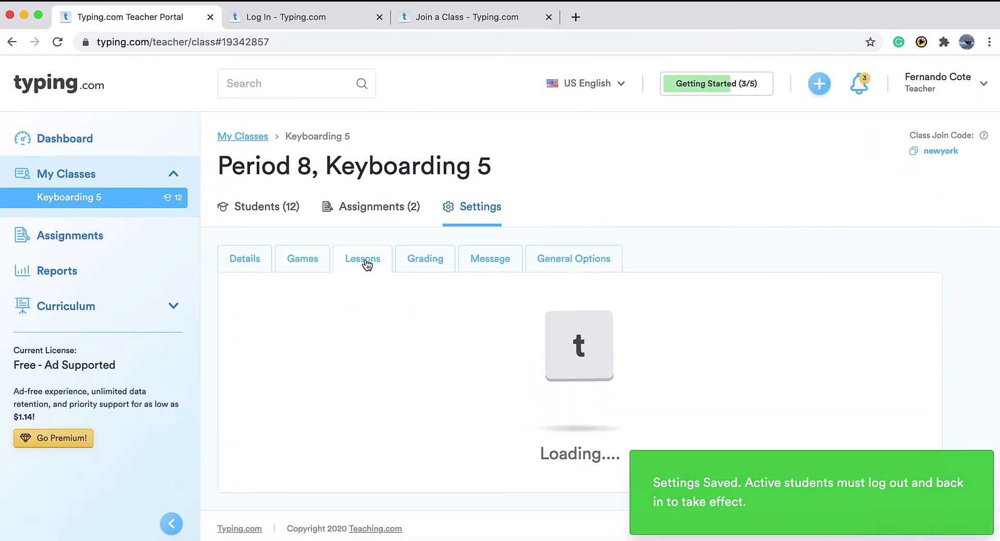
{"action": "scroll", "coordinate": [392, 355], "scroll_direction": "down", "scroll_amount": 3}
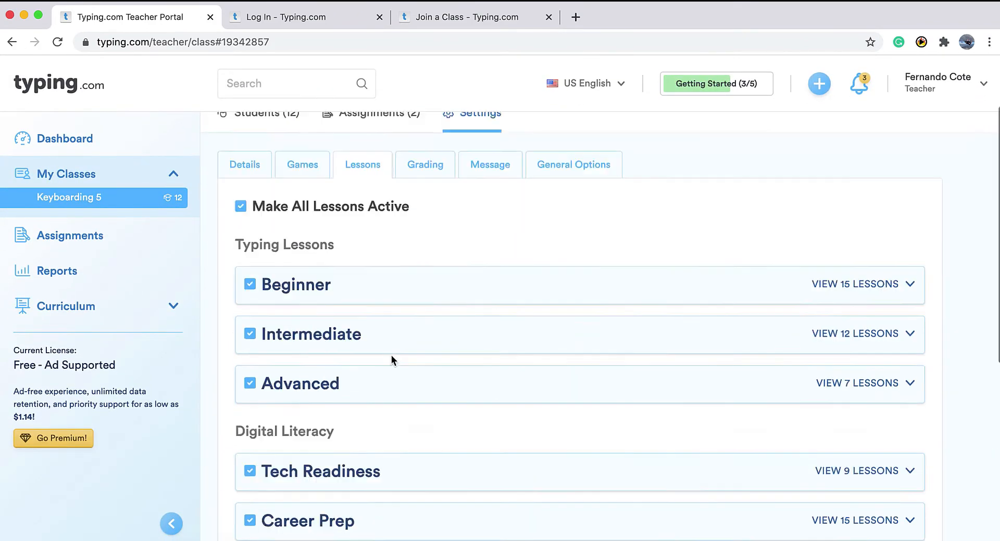
{"action": "left_click", "coordinate": [654, 285]}
{"action": "scroll", "coordinate": [654, 286], "scroll_direction": "down", "scroll_amount": 2}
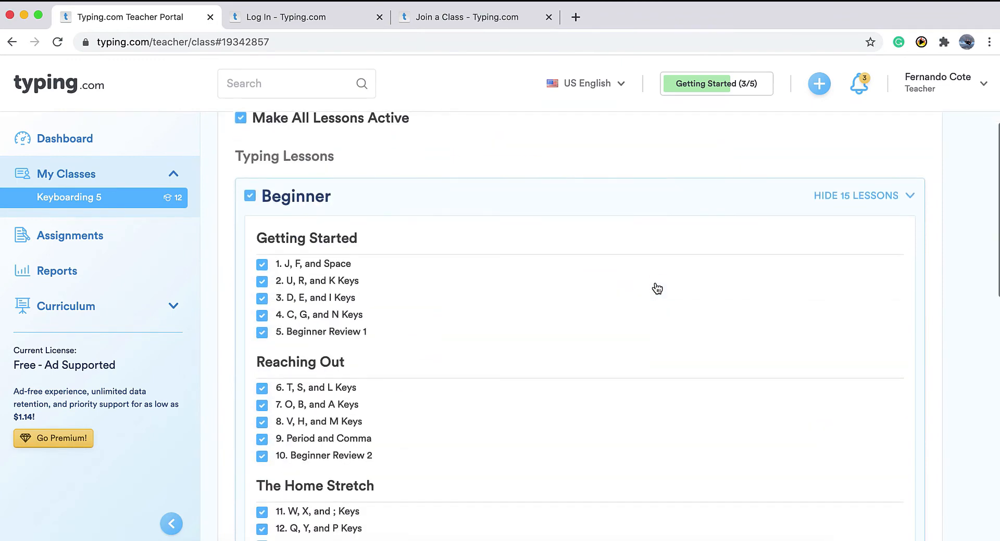
{"action": "left_click", "coordinate": [262, 282]}
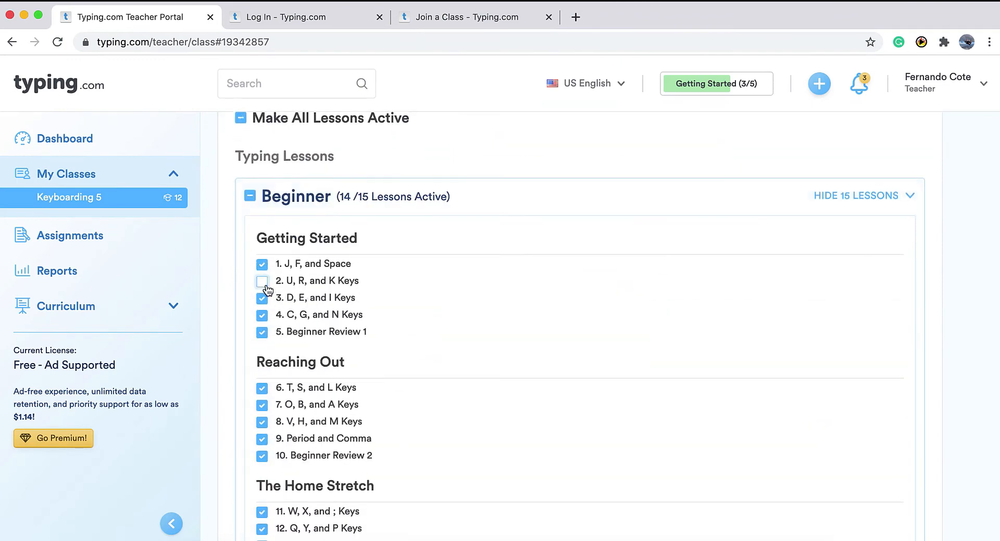
{"action": "left_click", "coordinate": [261, 316]}
{"action": "left_click", "coordinate": [262, 388]}
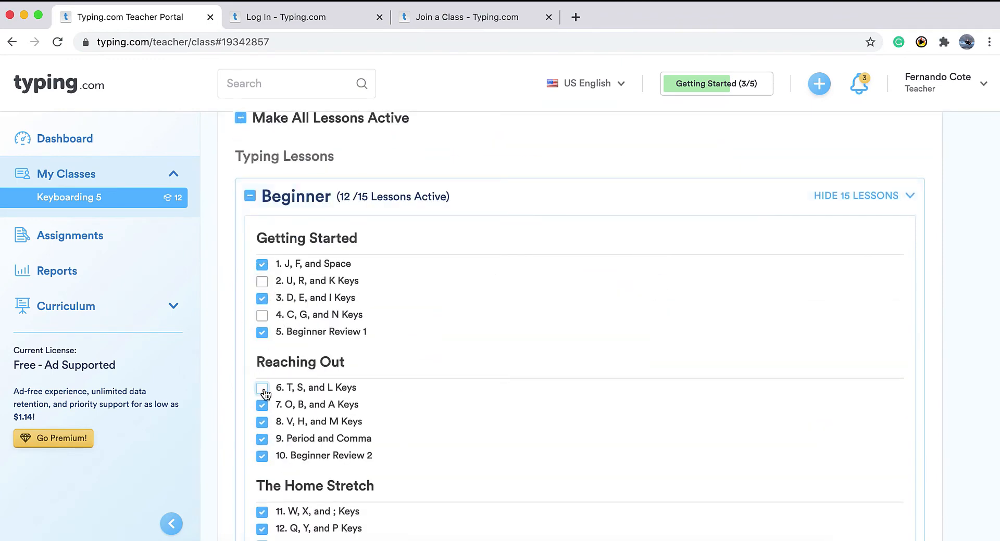
{"action": "left_click", "coordinate": [262, 440]}
Re-enable lesson 2 (U, R, and K Keys) and save the lesson settings.
{"action": "scroll", "coordinate": [302, 457], "scroll_direction": "down", "scroll_amount": 3}
{"action": "scroll", "coordinate": [344, 461], "scroll_direction": "up", "scroll_amount": 6}
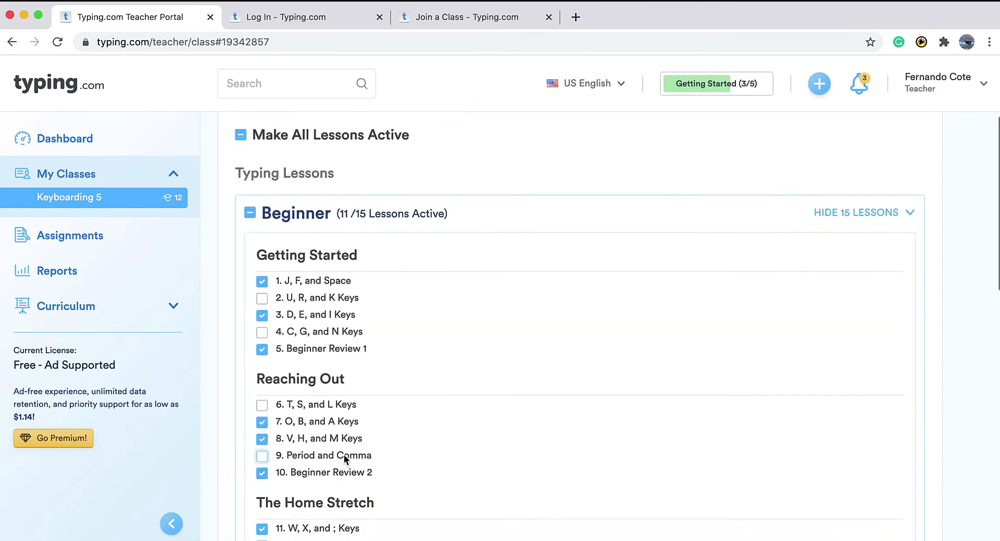
{"action": "scroll", "coordinate": [344, 461], "scroll_direction": "up", "scroll_amount": 1}
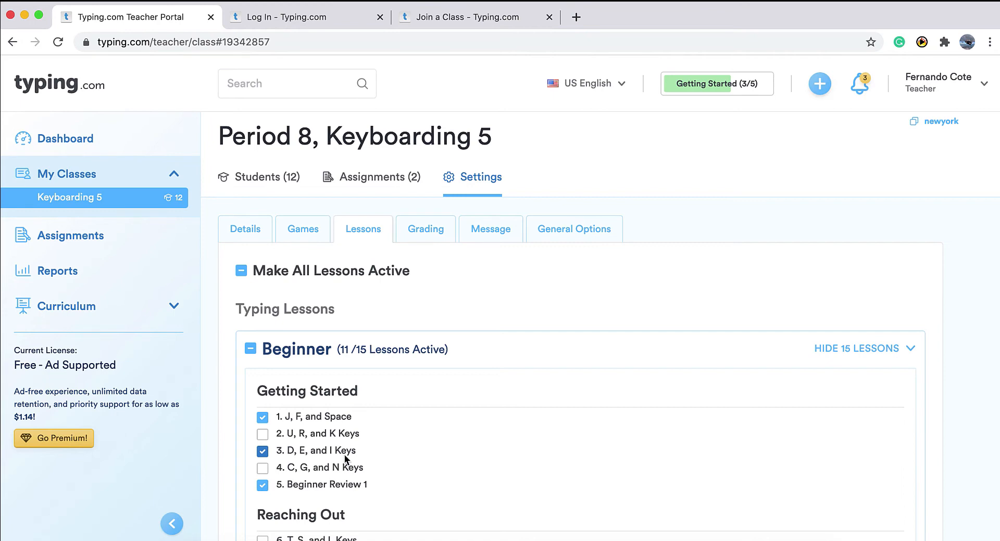
{"action": "left_click", "coordinate": [262, 434]}
{"action": "scroll", "coordinate": [254, 344], "scroll_direction": "down", "scroll_amount": 10}
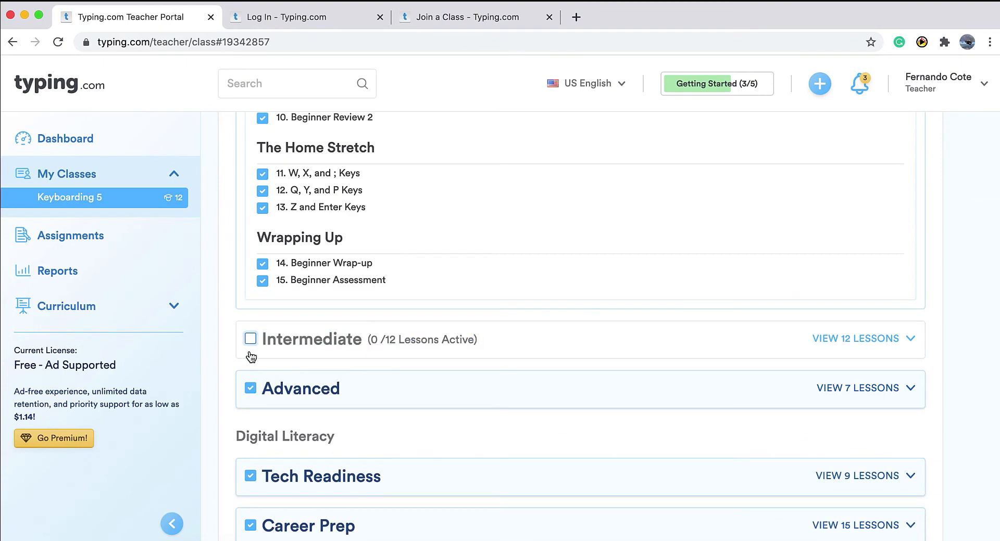
{"action": "scroll", "coordinate": [250, 348], "scroll_direction": "down", "scroll_amount": 5}
{"action": "scroll", "coordinate": [249, 351], "scroll_direction": "down", "scroll_amount": 2}
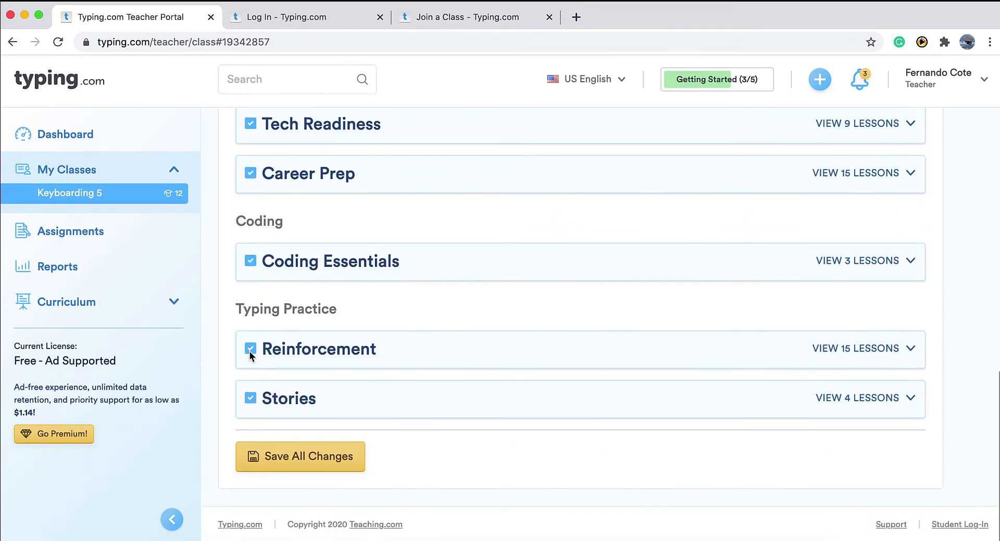
{"action": "left_click", "coordinate": [325, 472]}
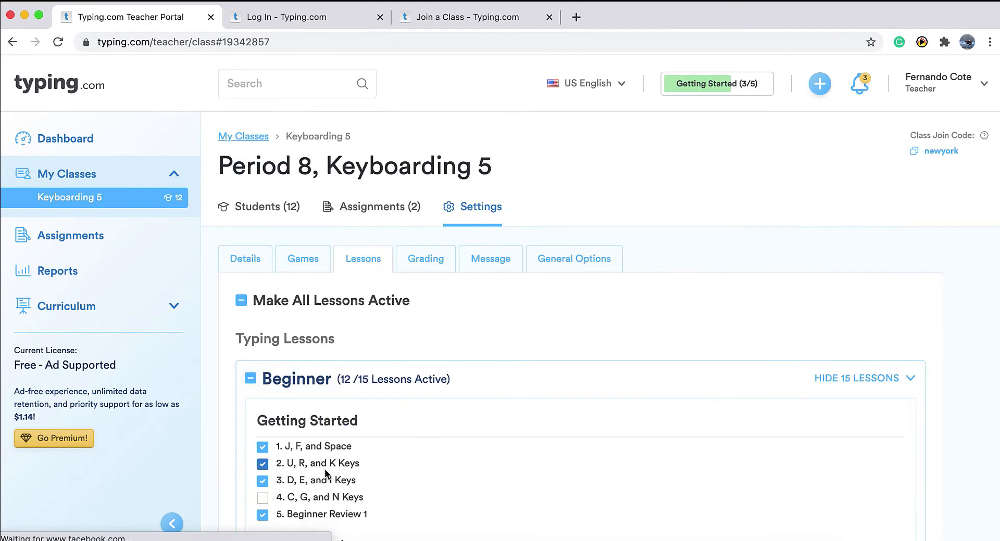
Look over the Grading and Benchmarks settings, then move to the Message settings.
{"action": "left_click", "coordinate": [435, 269]}
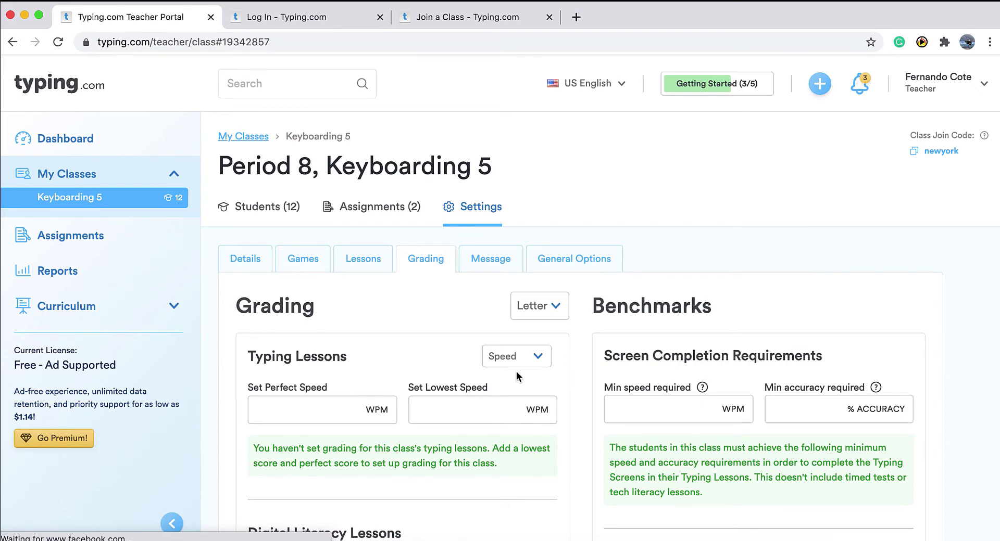
{"action": "scroll", "coordinate": [516, 371], "scroll_direction": "down", "scroll_amount": 1}
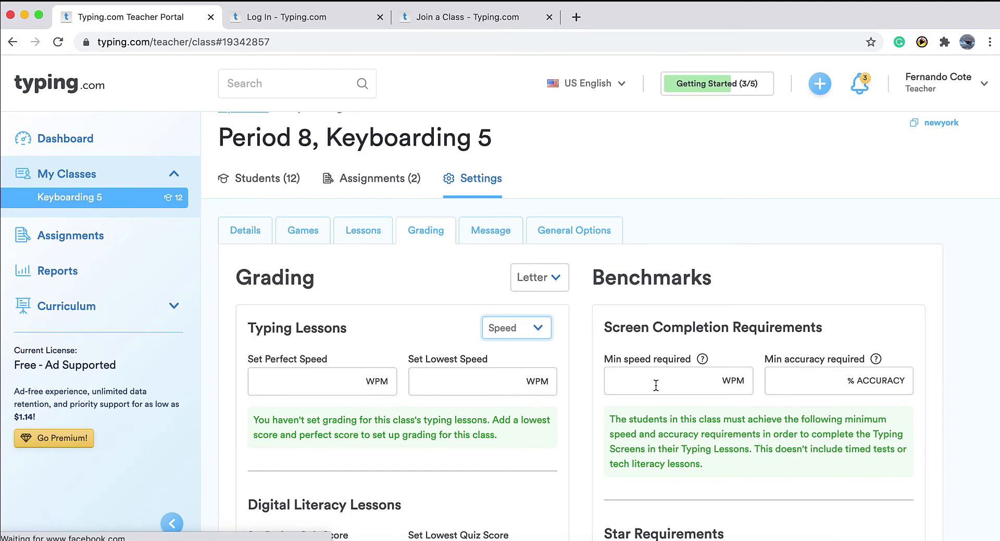
{"action": "scroll", "coordinate": [573, 312], "scroll_direction": "down", "scroll_amount": 1}
{"action": "left_click", "coordinate": [490, 221]}
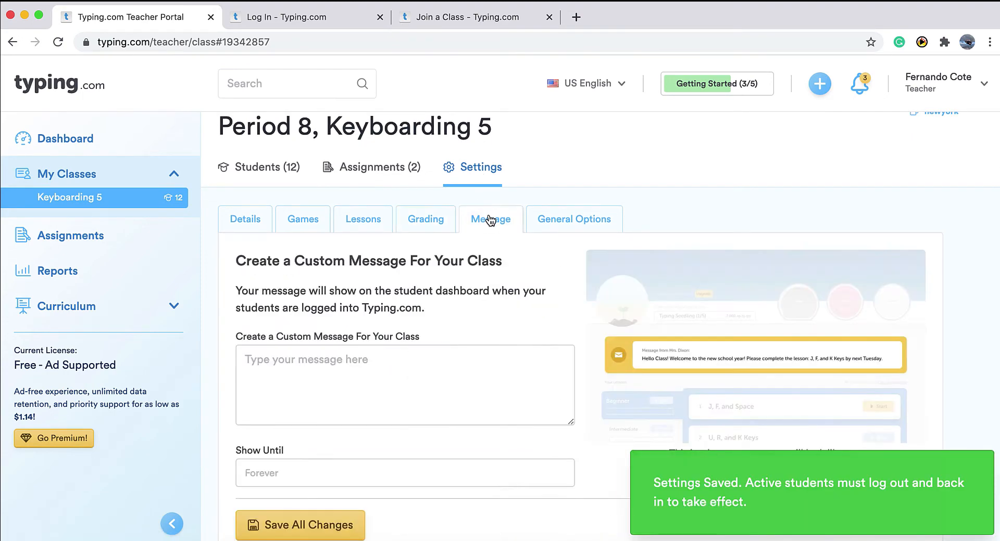
Begin the custom class message with 'Hello,' and switch to Keyboarding 5's General Options.
{"action": "scroll", "coordinate": [467, 339], "scroll_direction": "down", "scroll_amount": 2}
{"action": "left_click", "coordinate": [441, 336]}
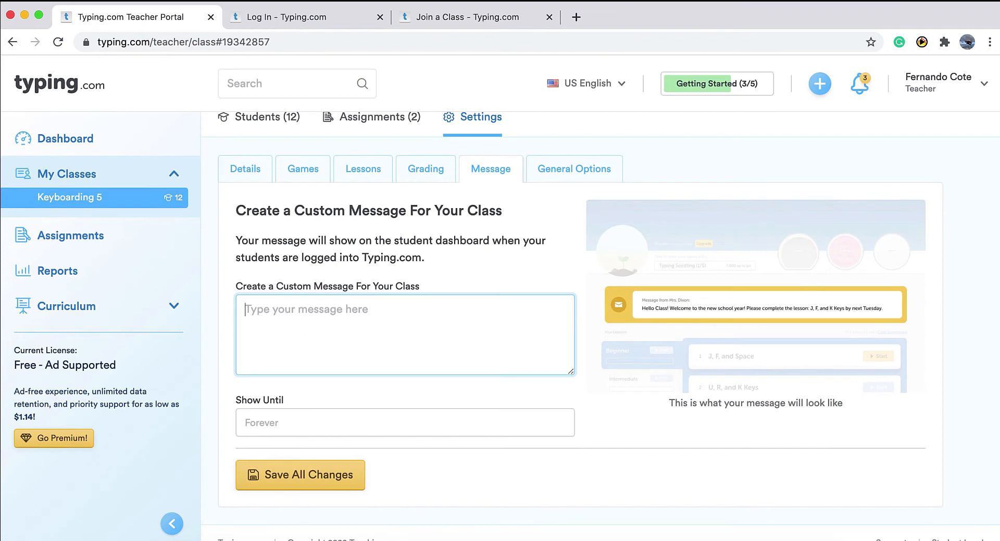
{"action": "type", "text": "Hello,"}
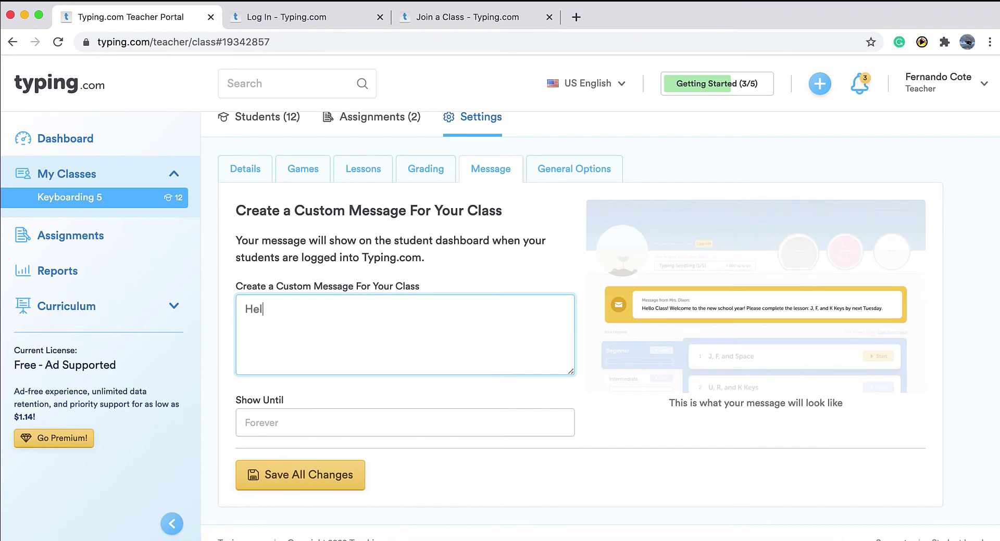
{"action": "left_click", "coordinate": [542, 174]}
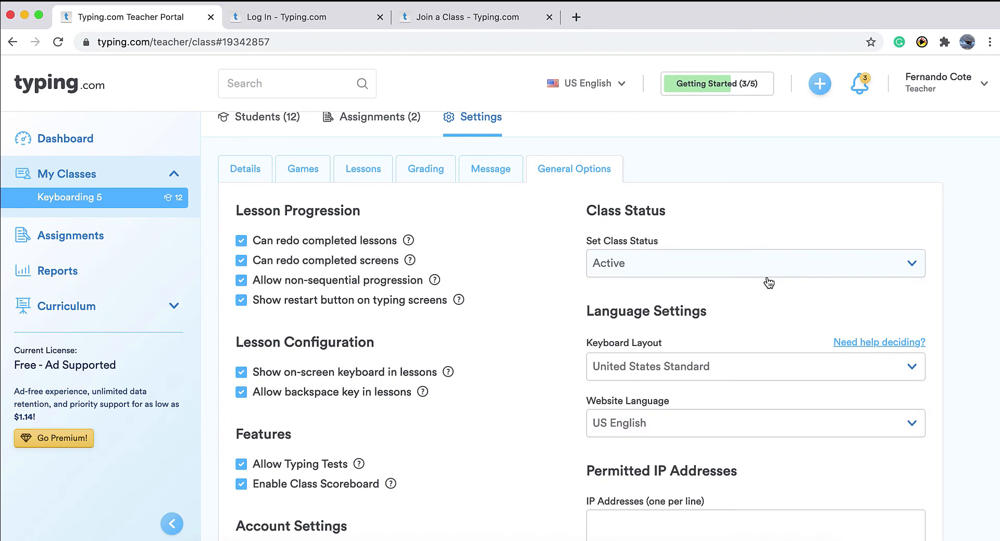
Save all changes to Keyboarding 5's general options, returning to My Classes.
{"action": "scroll", "coordinate": [516, 346], "scroll_direction": "down", "scroll_amount": 5}
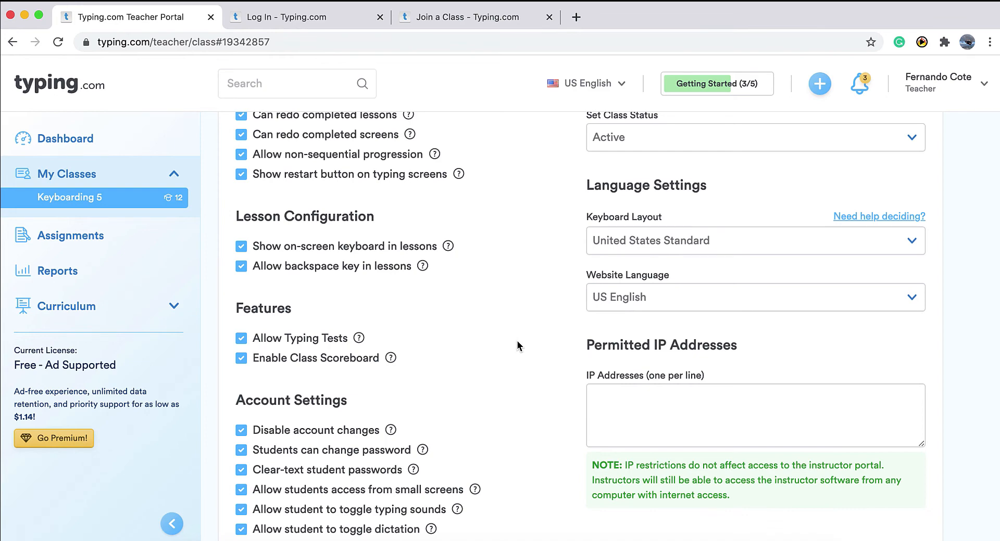
{"action": "scroll", "coordinate": [517, 345], "scroll_direction": "down", "scroll_amount": 3}
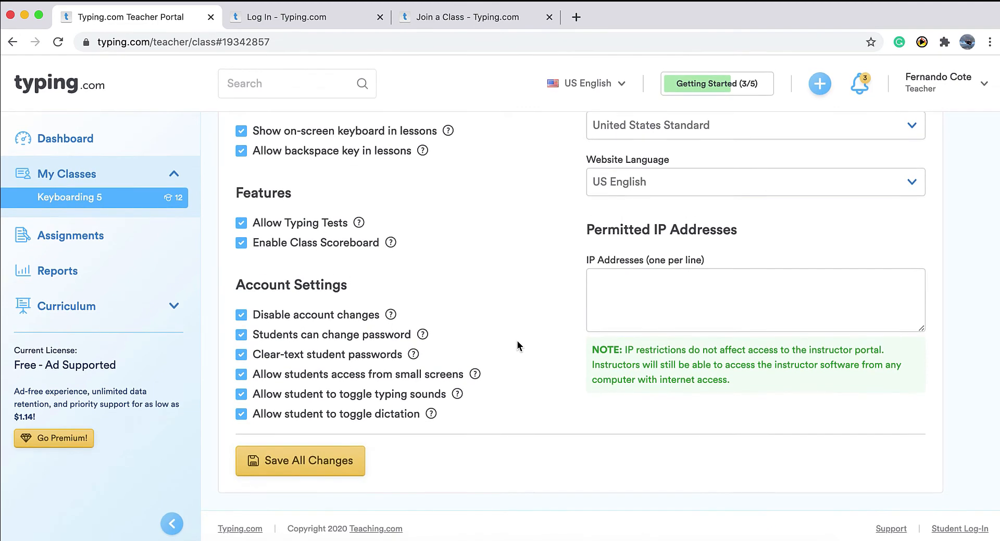
{"action": "left_click", "coordinate": [307, 460]}
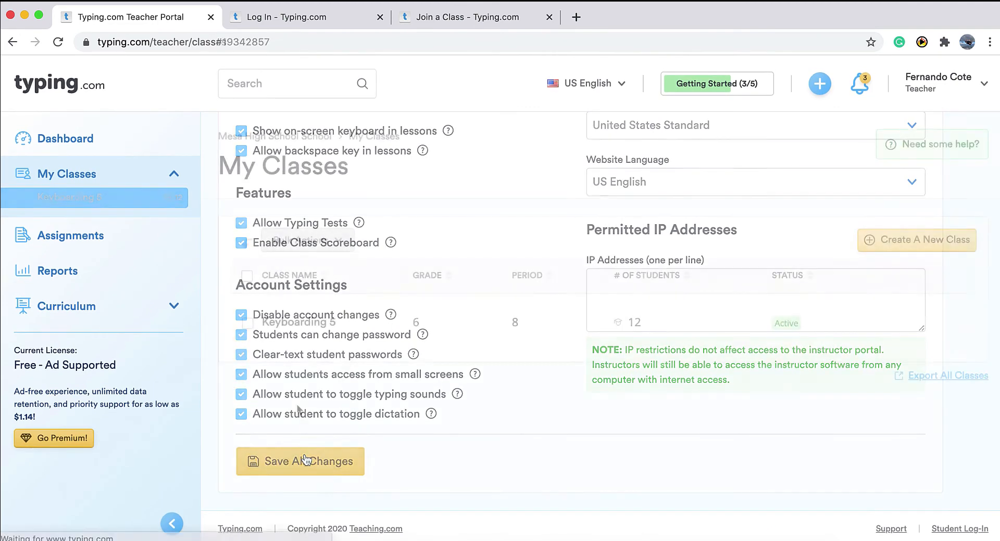
Review the class's two active assignments, including First lesson, then go to Reports.
{"action": "left_click", "coordinate": [97, 247]}
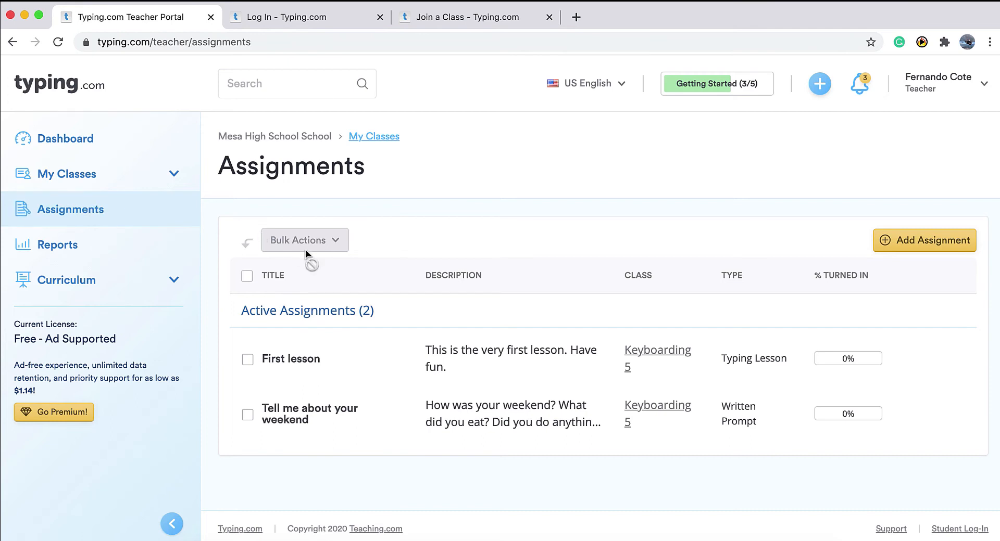
{"action": "mouse_move", "coordinate": [558, 356]}
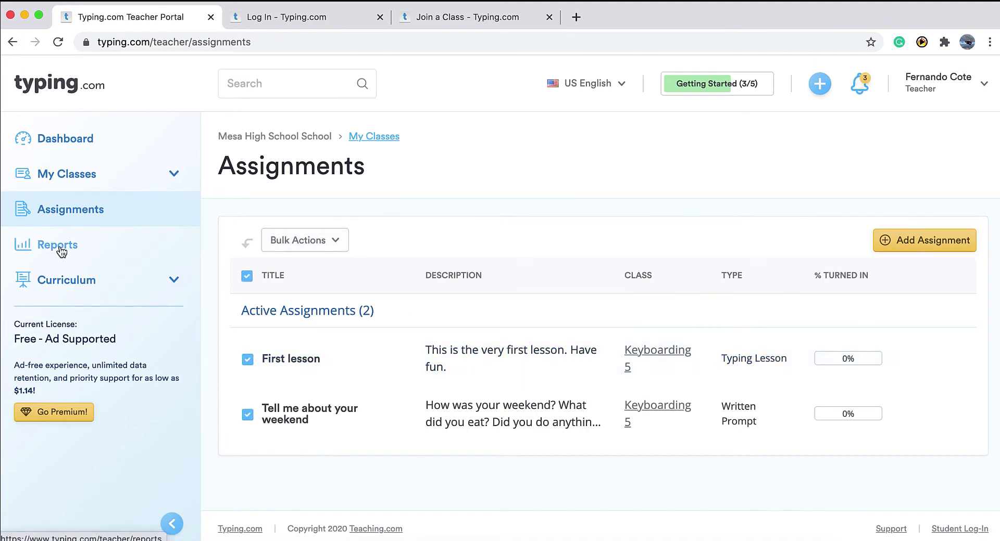
{"action": "left_click", "coordinate": [60, 247]}
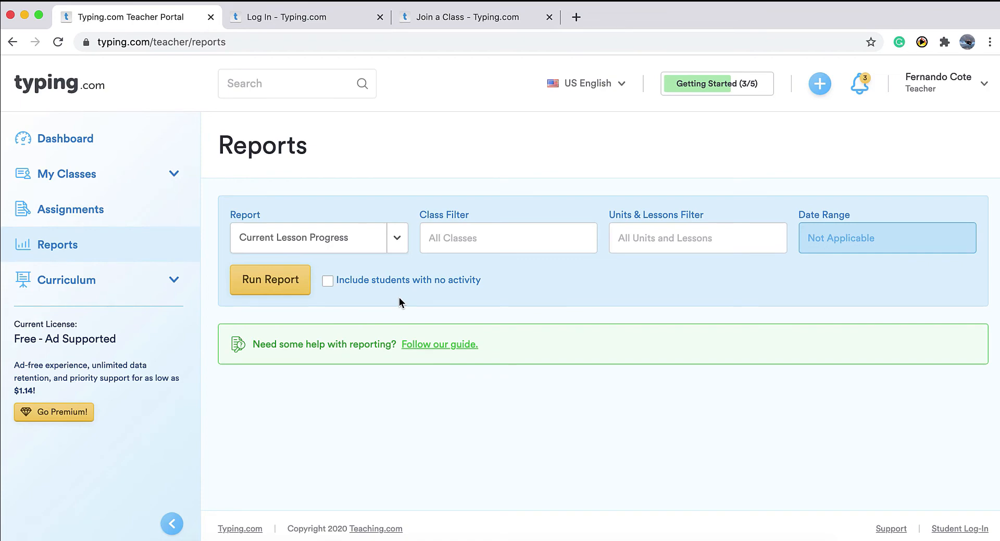
Choose the Student Activity Summary report, limited to class Per 8, Keyboarding 5.
{"action": "left_click", "coordinate": [404, 245]}
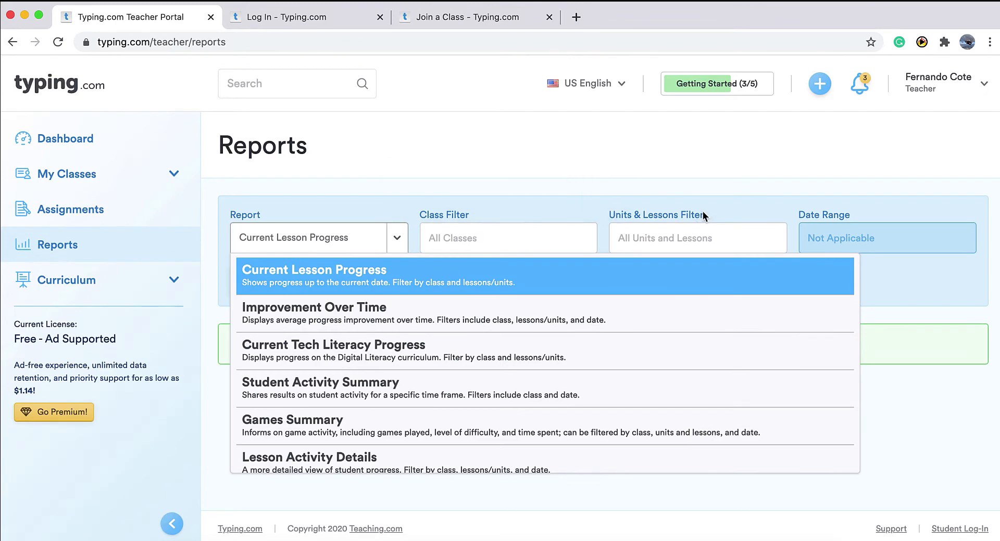
{"action": "left_click", "coordinate": [827, 241]}
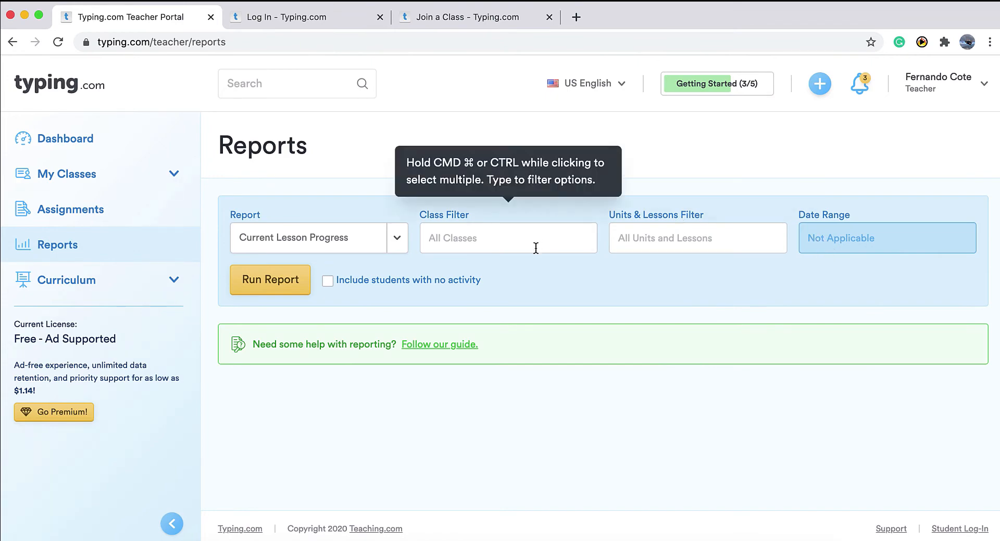
{"action": "left_click", "coordinate": [399, 238]}
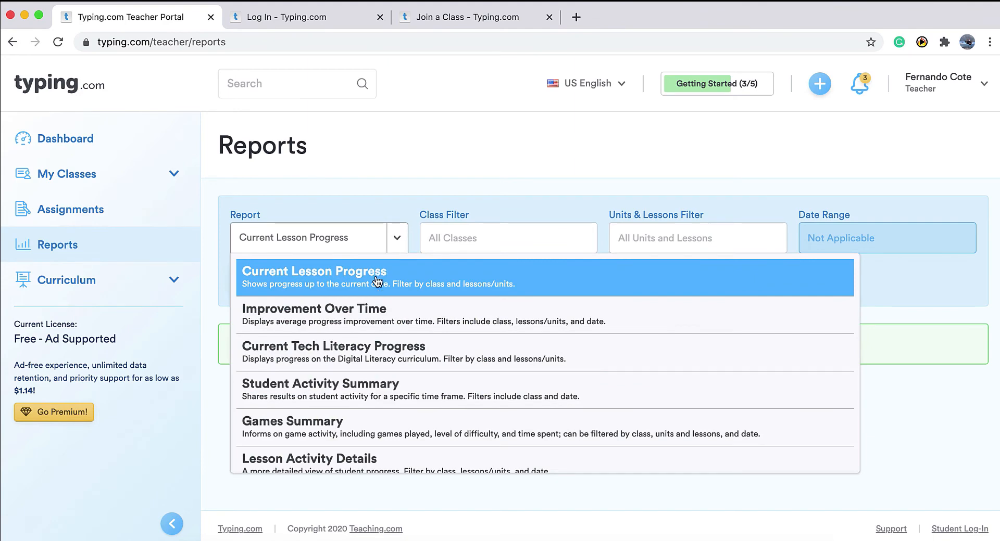
{"action": "left_click", "coordinate": [354, 389]}
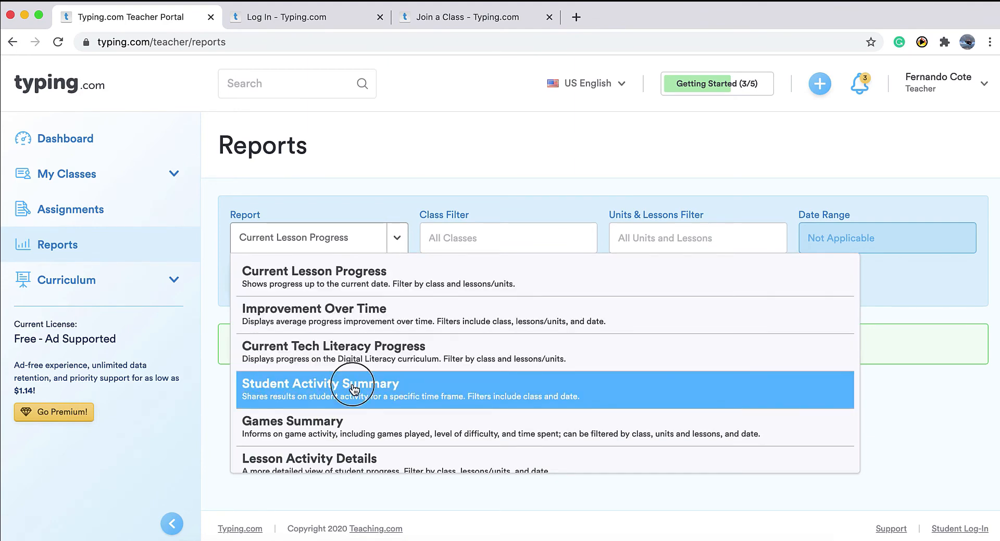
{"action": "left_click", "coordinate": [506, 235]}
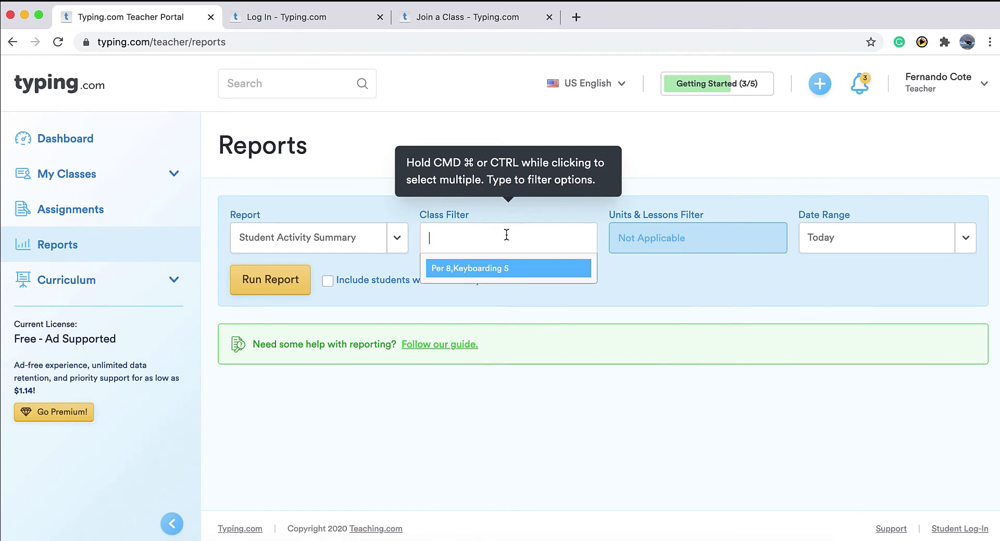
{"action": "left_click", "coordinate": [473, 271]}
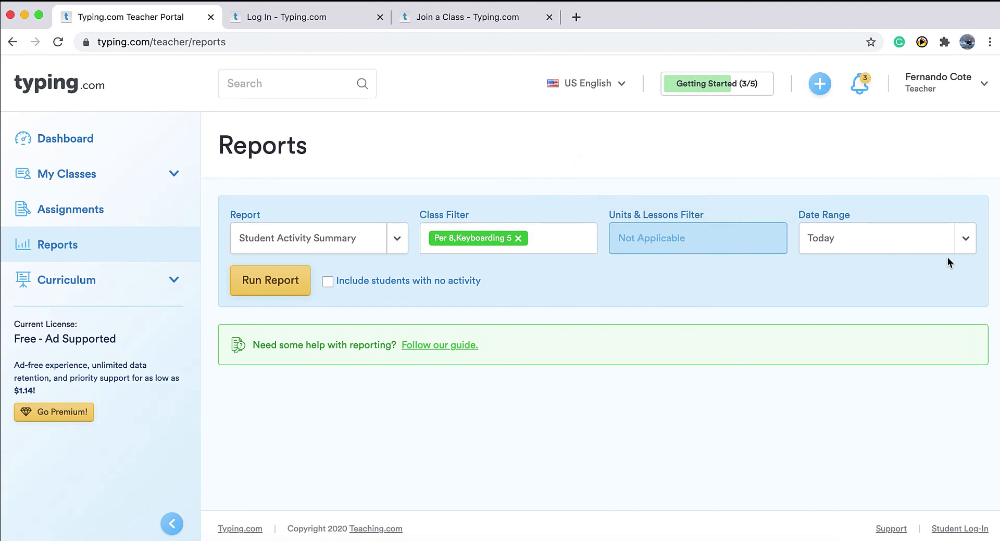
Set a custom date range ending 2020-12-01, run the report, then go to Curriculum.
{"action": "left_click", "coordinate": [965, 242]}
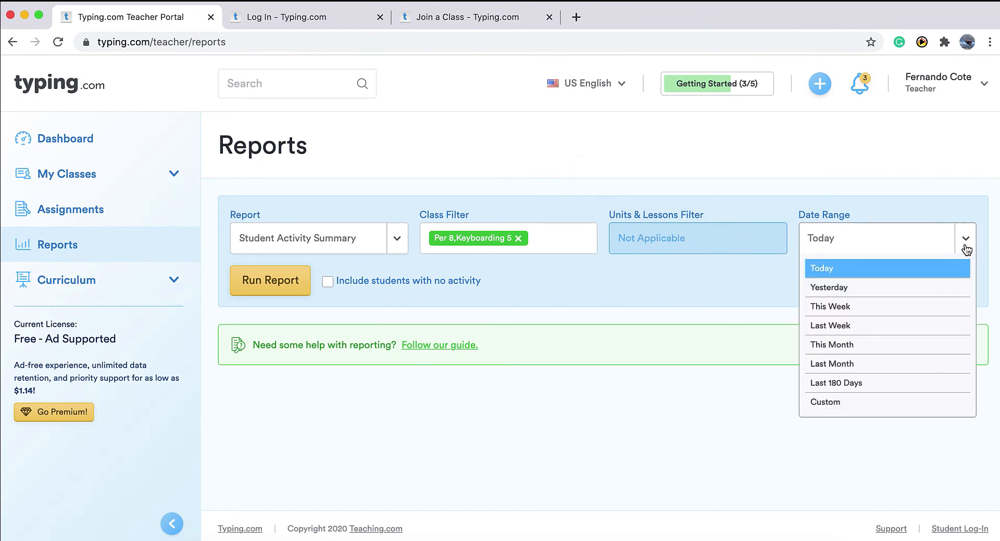
{"action": "left_click", "coordinate": [828, 407]}
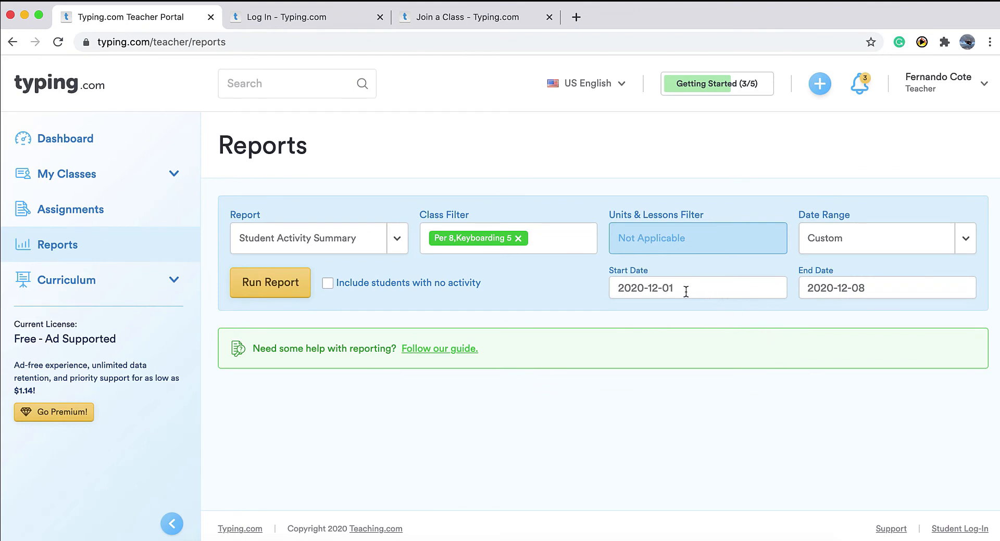
{"action": "left_click", "coordinate": [848, 287]}
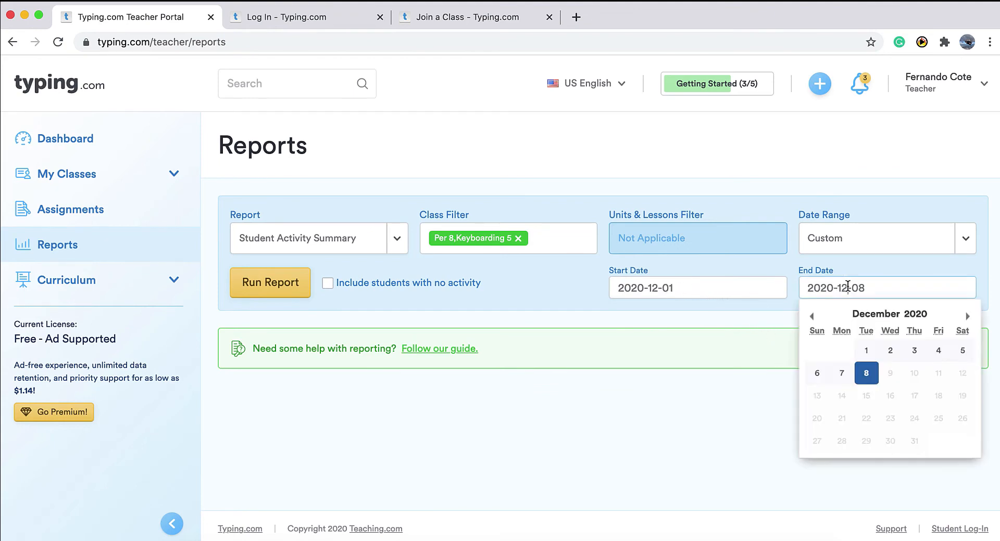
{"action": "left_click", "coordinate": [864, 350]}
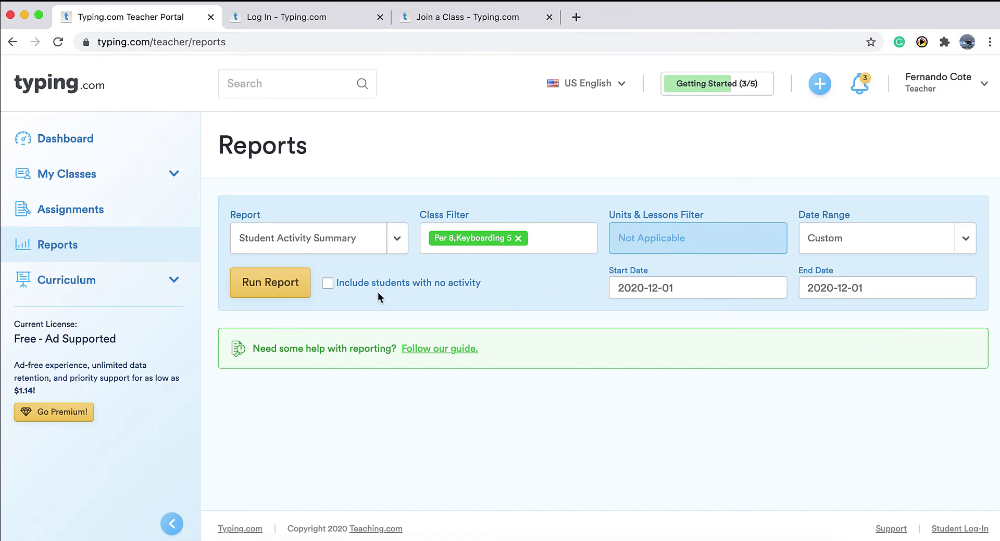
{"action": "left_click", "coordinate": [292, 285]}
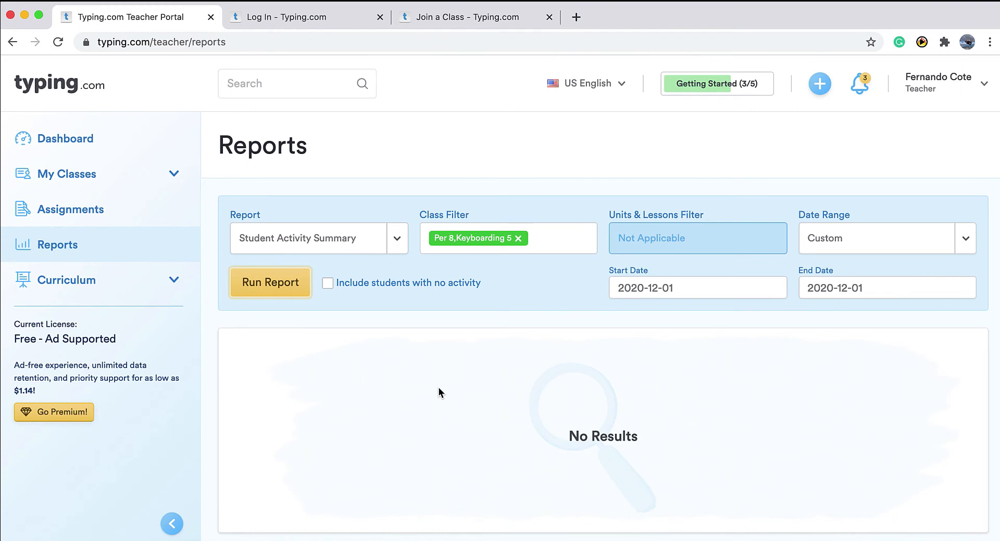
{"action": "left_click", "coordinate": [71, 280]}
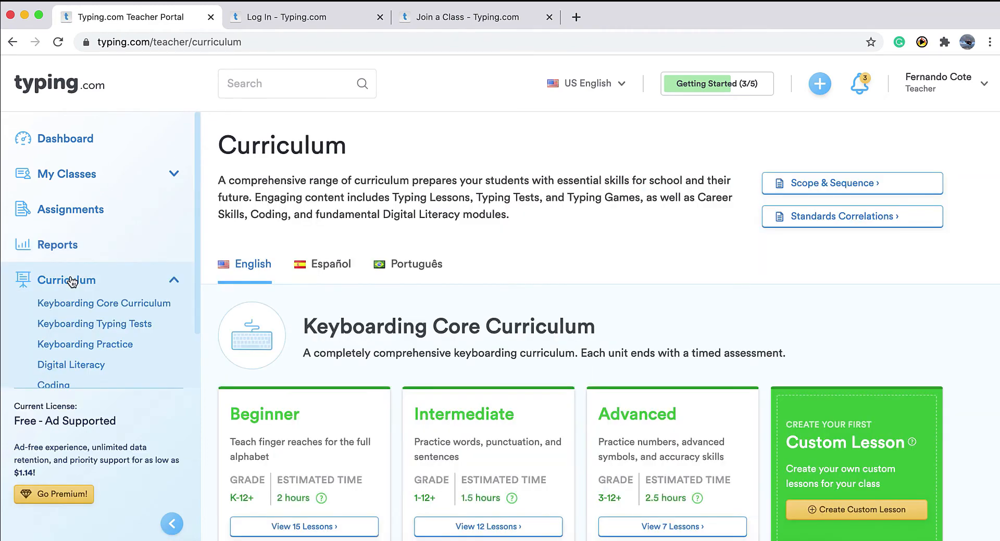
Start a new custom lesson titled 'My dog is my best friend'.
{"action": "scroll", "coordinate": [415, 254], "scroll_direction": "down", "scroll_amount": 3}
{"action": "scroll", "coordinate": [415, 253], "scroll_direction": "down", "scroll_amount": 5}
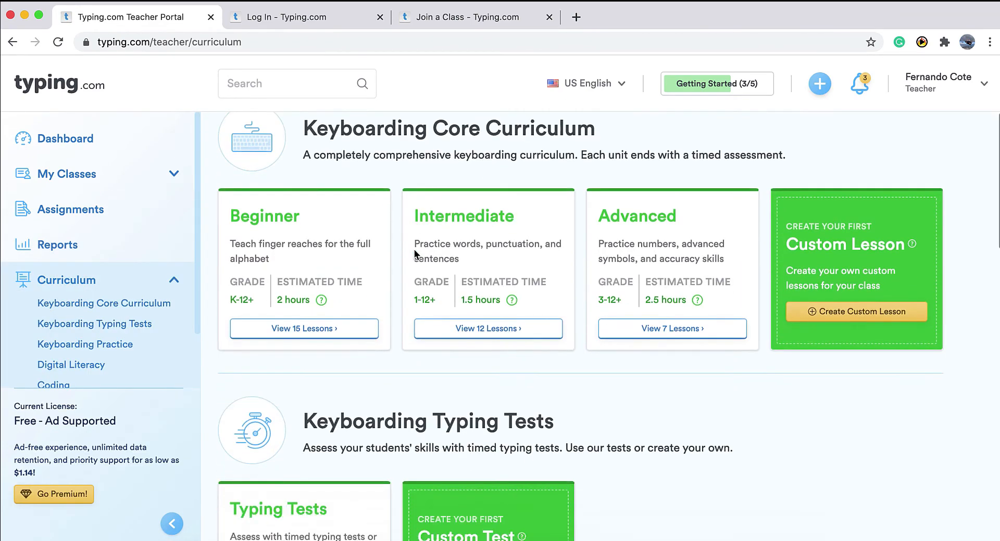
{"action": "scroll", "coordinate": [415, 254], "scroll_direction": "down", "scroll_amount": 4}
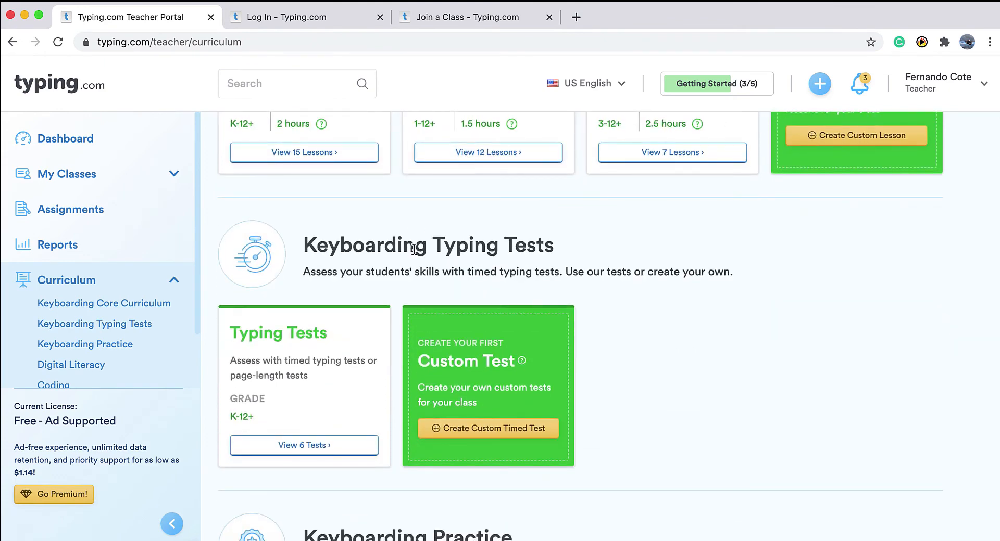
{"action": "scroll", "coordinate": [414, 248], "scroll_direction": "up", "scroll_amount": 11}
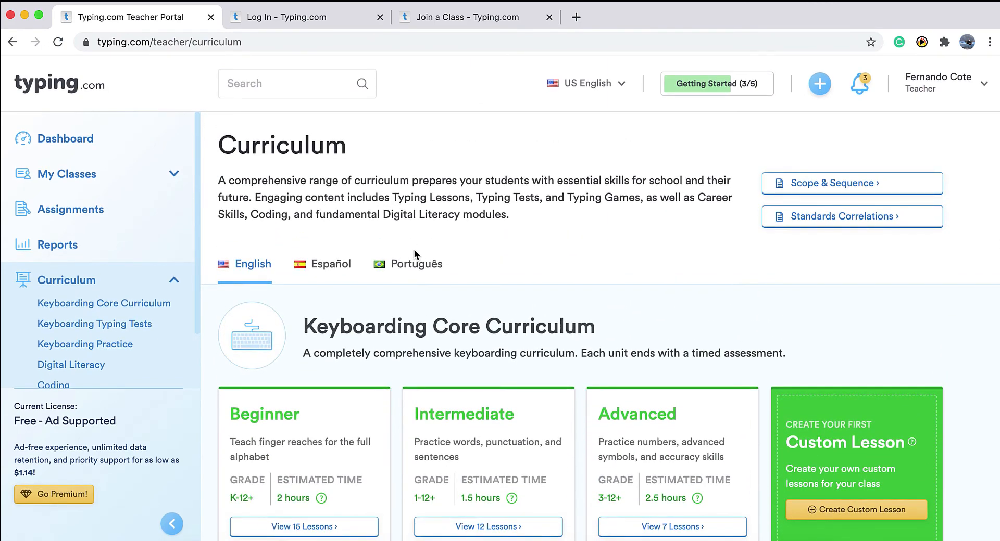
{"action": "scroll", "coordinate": [623, 329], "scroll_direction": "down", "scroll_amount": 6}
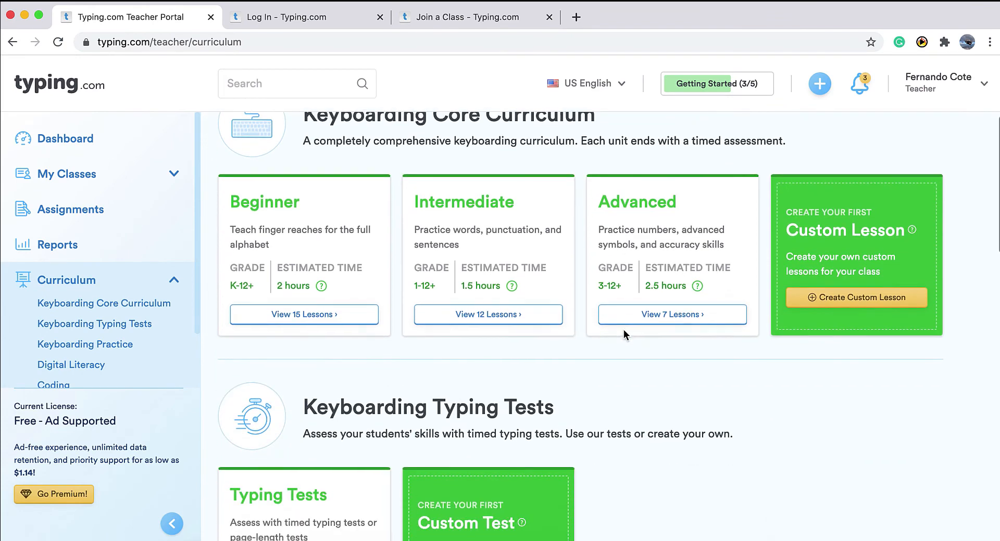
{"action": "left_click", "coordinate": [861, 301]}
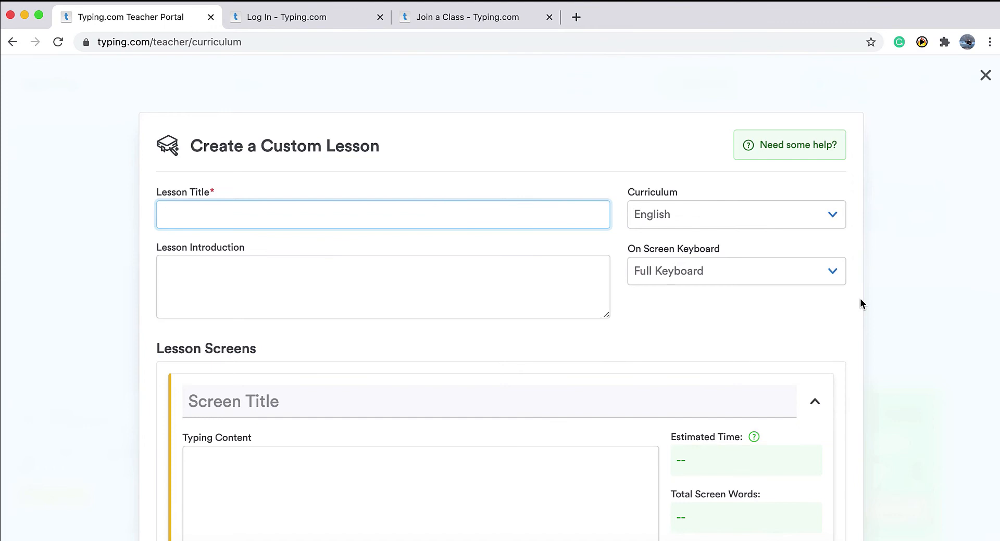
{"action": "type", "text": "My dog is my best fr"}
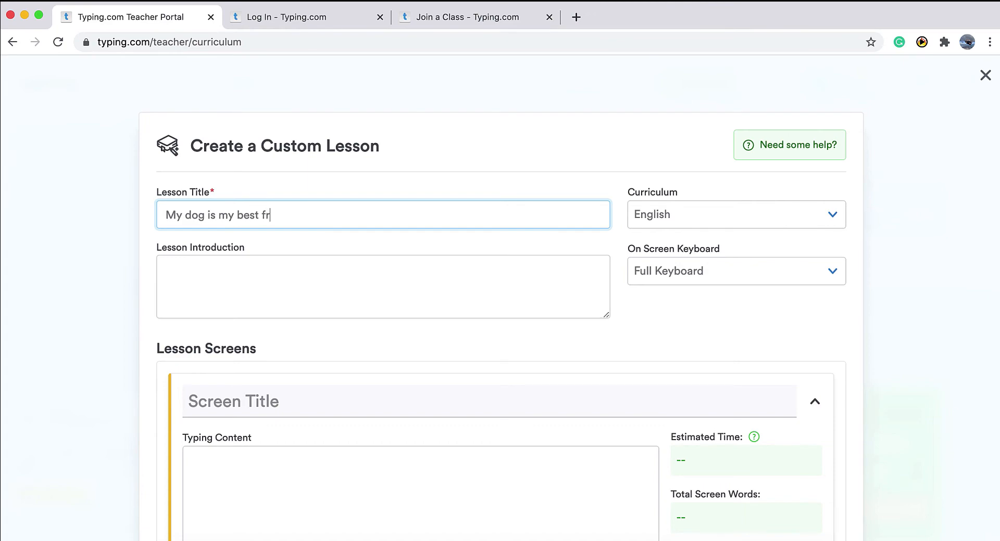
{"action": "type", "text": "iend"}
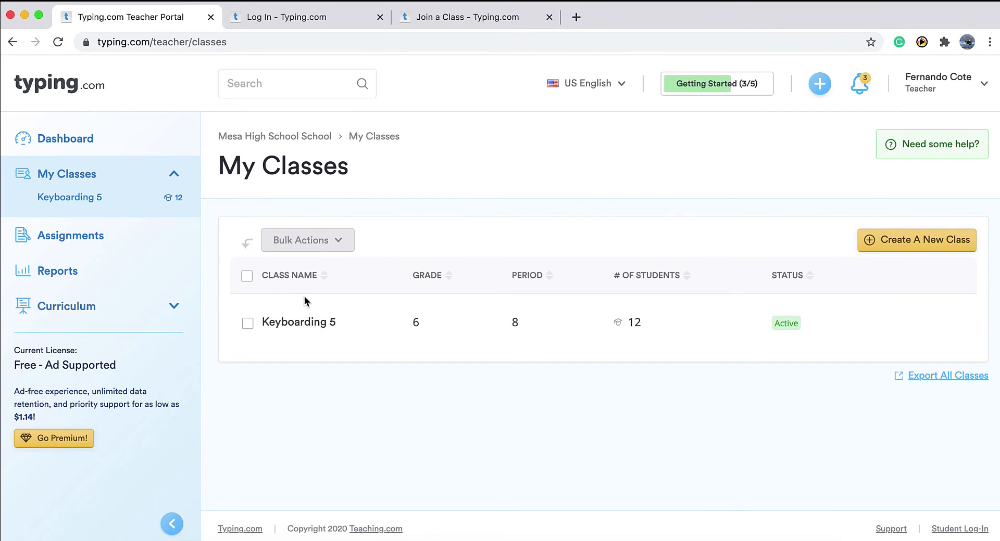
Copy the Keyboarding 5 student's username from their Edit Student details, then go to the login tab.
{"action": "left_click", "coordinate": [363, 332]}
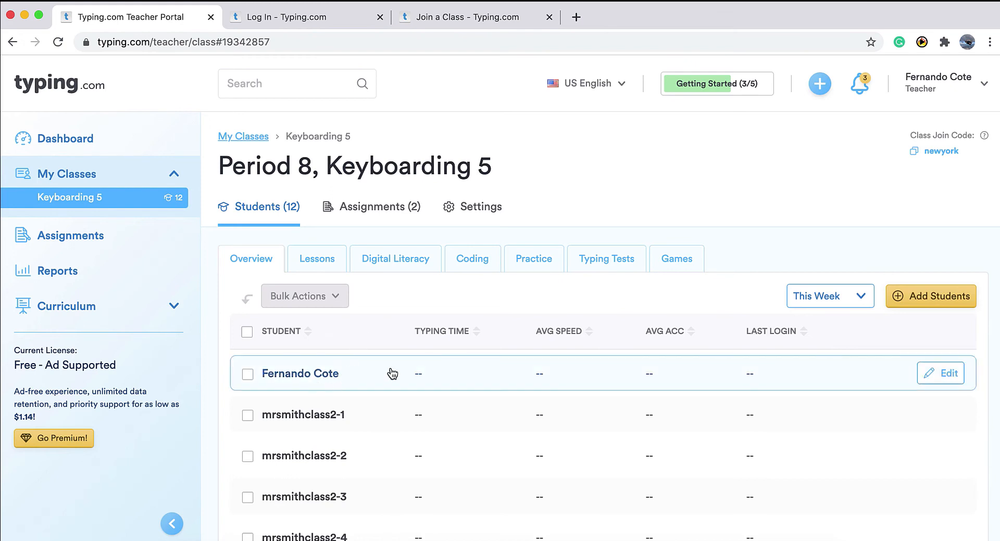
{"action": "left_click", "coordinate": [936, 382]}
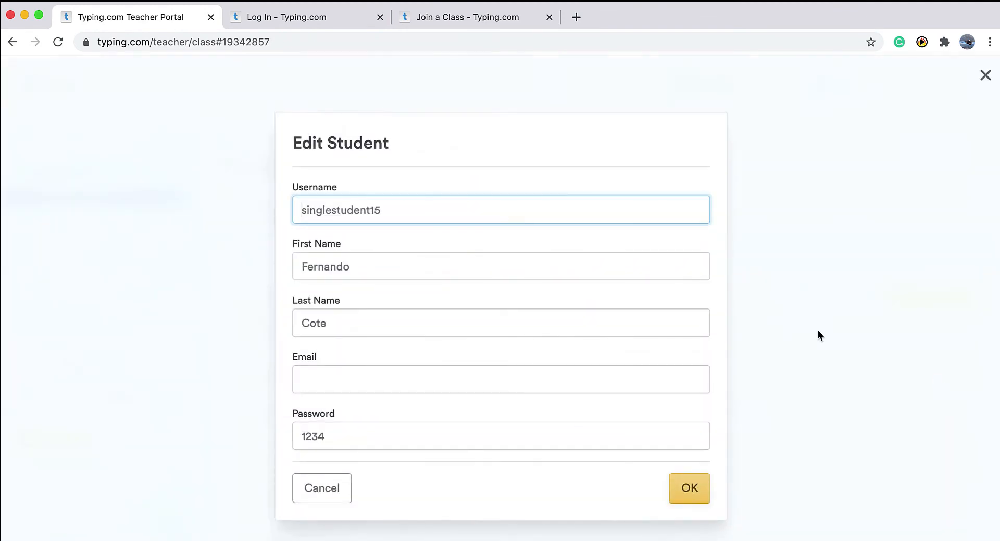
{"action": "double_click", "coordinate": [419, 218]}
{"action": "key", "text": "super+c"}
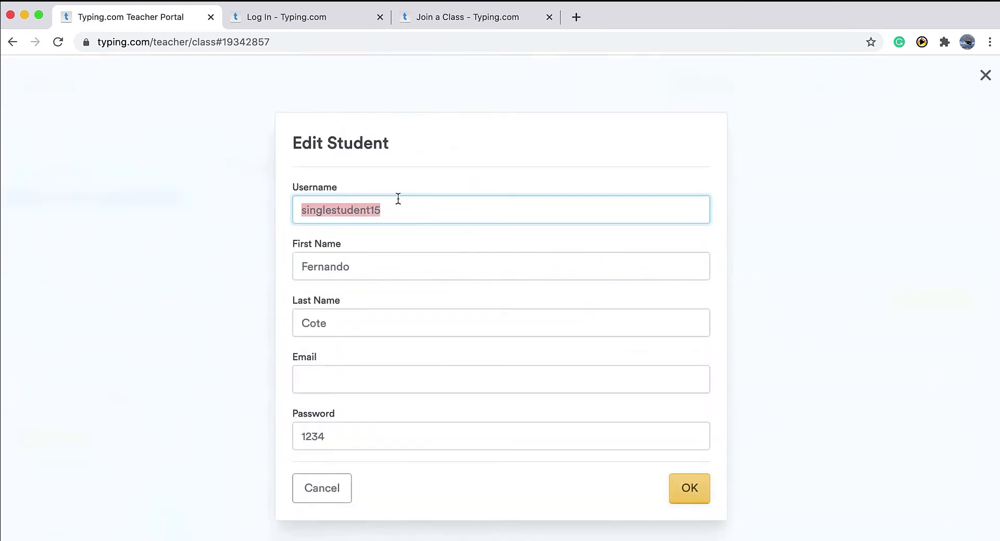
{"action": "left_click", "coordinate": [307, 16]}
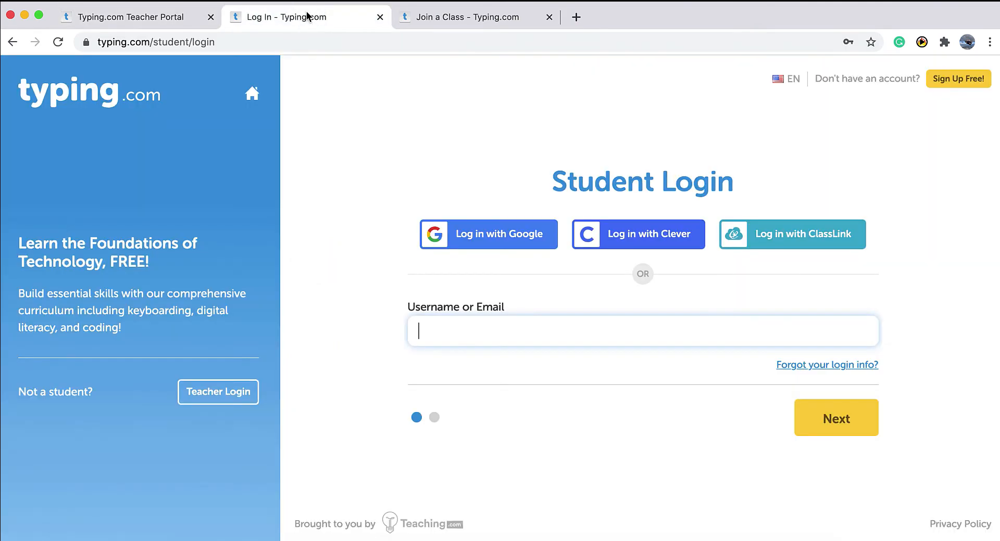
Log in as the student using the username and password copied from the teacher tab.
{"action": "key", "text": "super+v"}
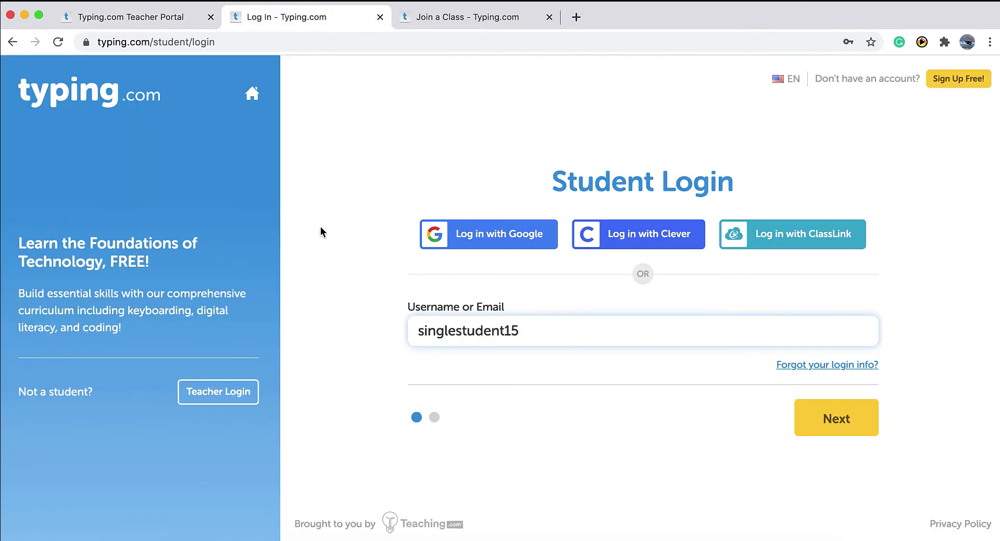
{"action": "key", "text": "Return"}
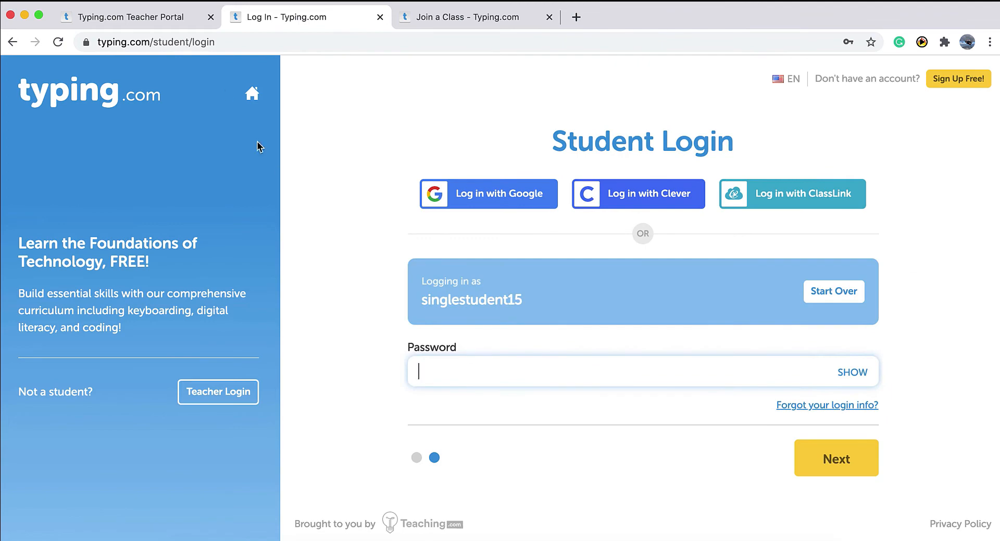
{"action": "left_click", "coordinate": [167, 16]}
{"action": "left_click", "coordinate": [318, 439]}
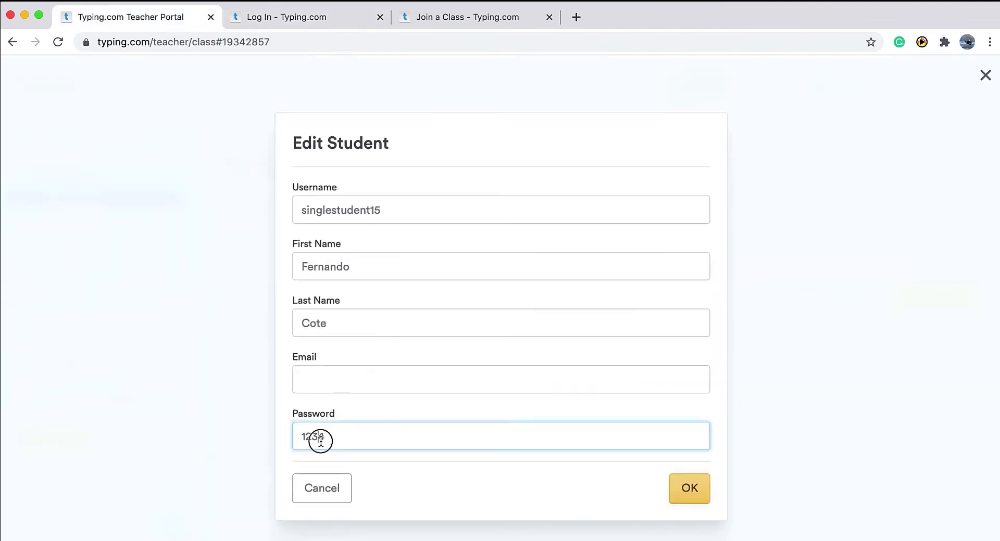
{"action": "double_click", "coordinate": [319, 439]}
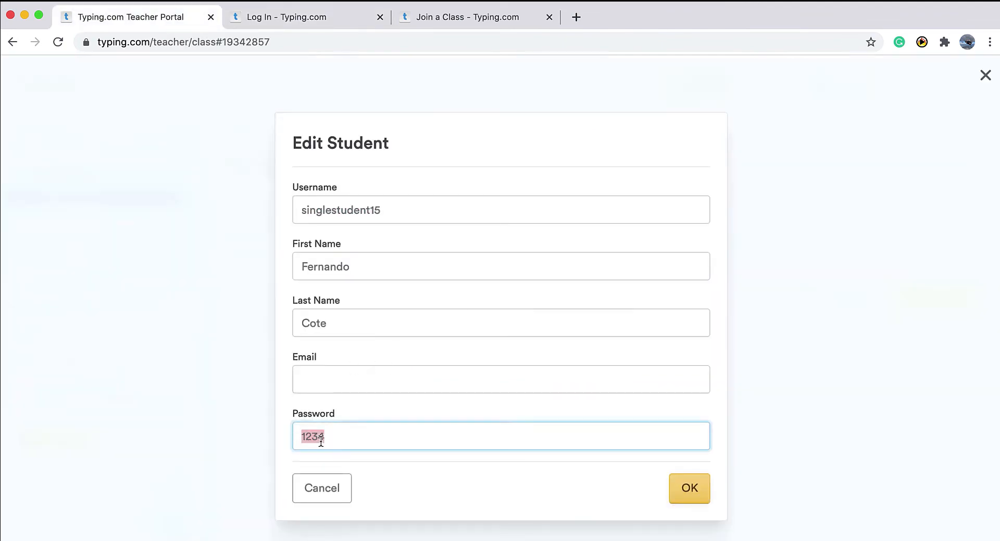
{"action": "left_click", "coordinate": [341, 18]}
{"action": "key", "text": "ctrl+v"}
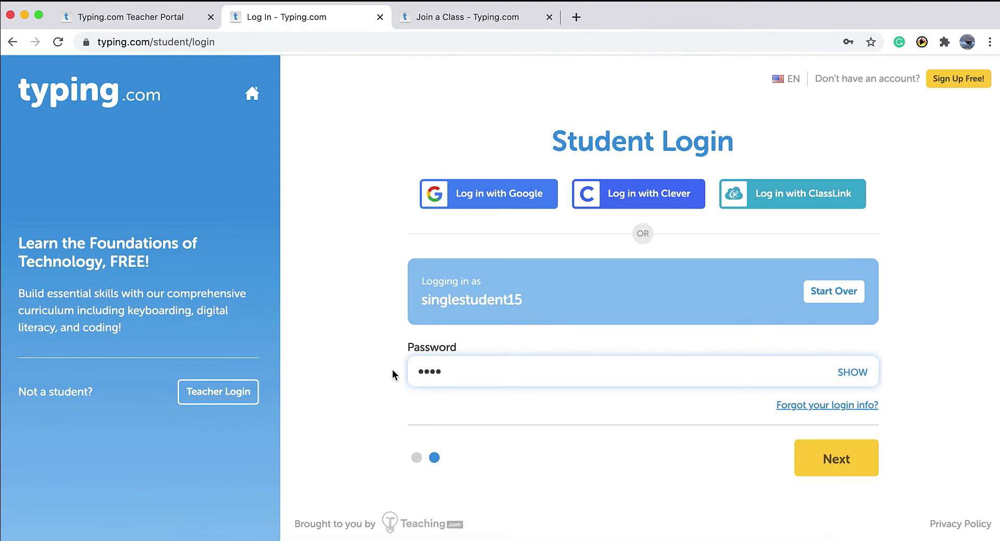
{"action": "left_click", "coordinate": [851, 458]}
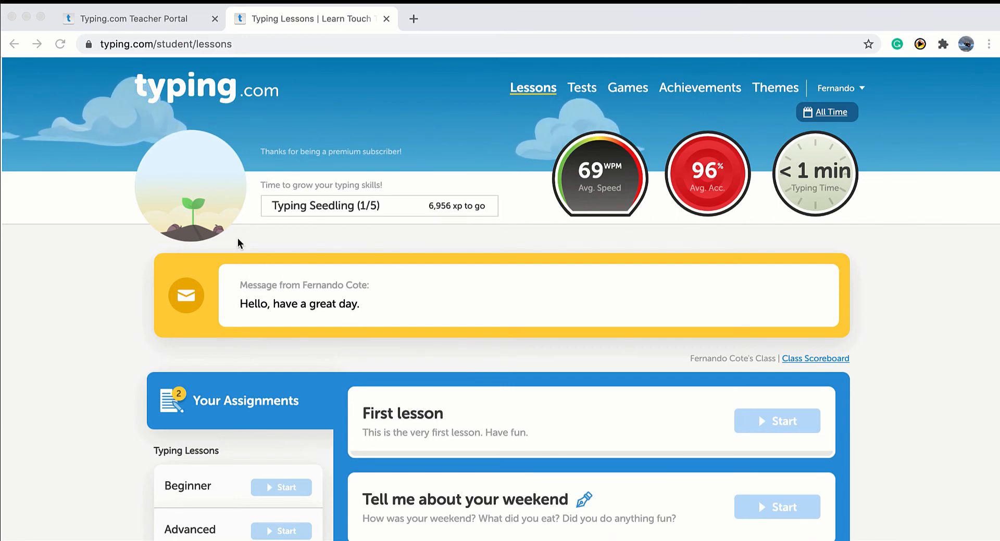
Start 'Tell me about your weekend' with 'My weekend was great', then go back to Lessons.
{"action": "scroll", "coordinate": [305, 319], "scroll_direction": "down", "scroll_amount": 1}
{"action": "scroll", "coordinate": [304, 319], "scroll_direction": "down", "scroll_amount": 2}
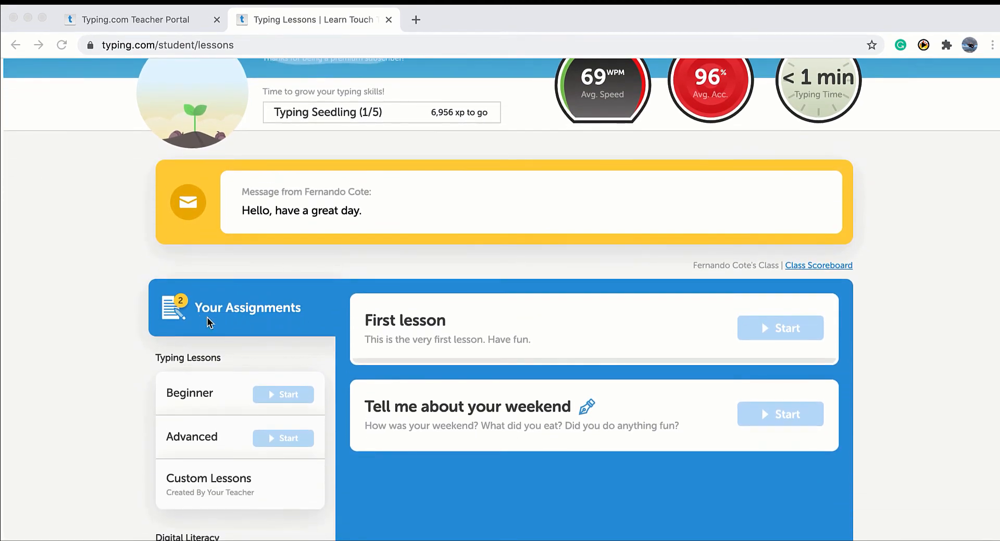
{"action": "scroll", "coordinate": [314, 331], "scroll_direction": "down", "scroll_amount": 2}
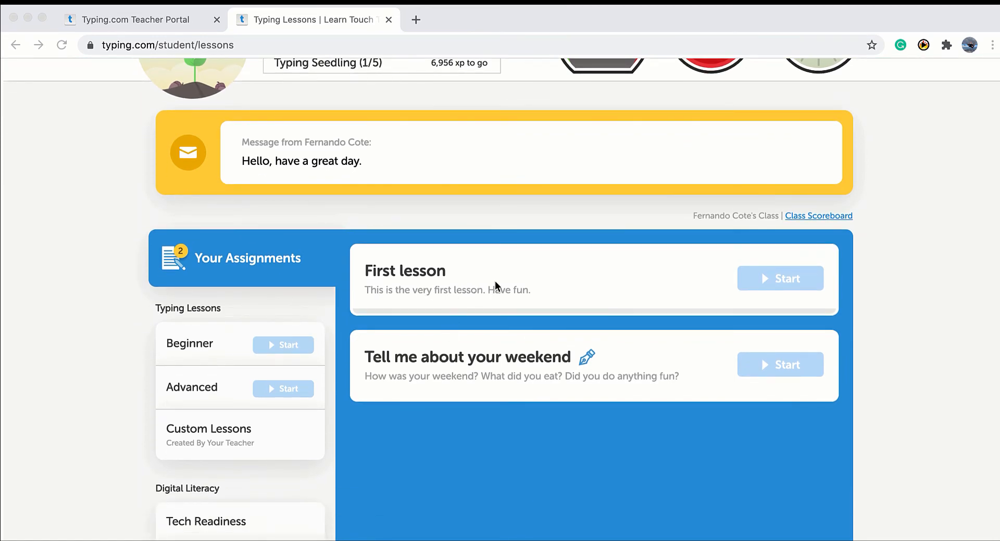
{"action": "left_click", "coordinate": [654, 292]}
{"action": "scroll", "coordinate": [654, 292], "scroll_direction": "down", "scroll_amount": 2}
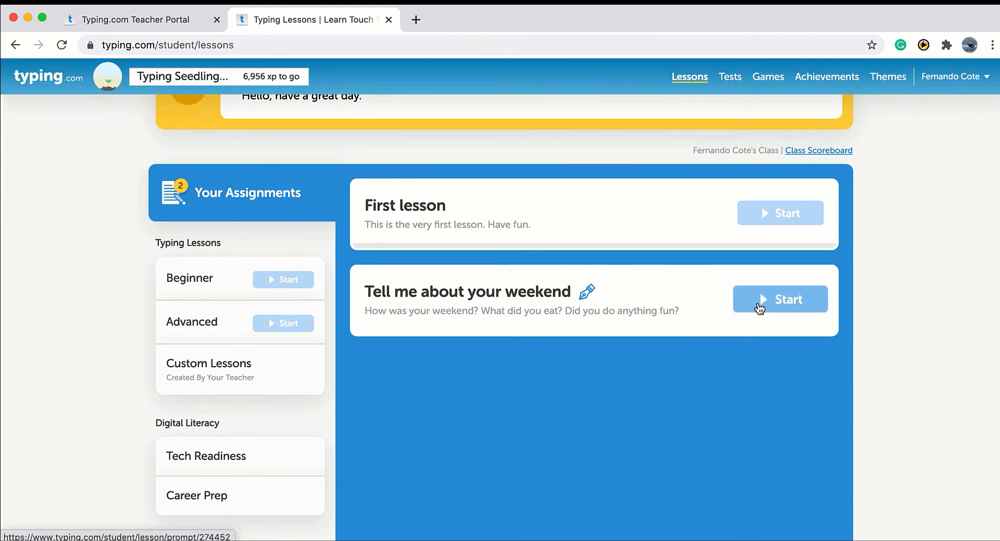
{"action": "left_click", "coordinate": [779, 305]}
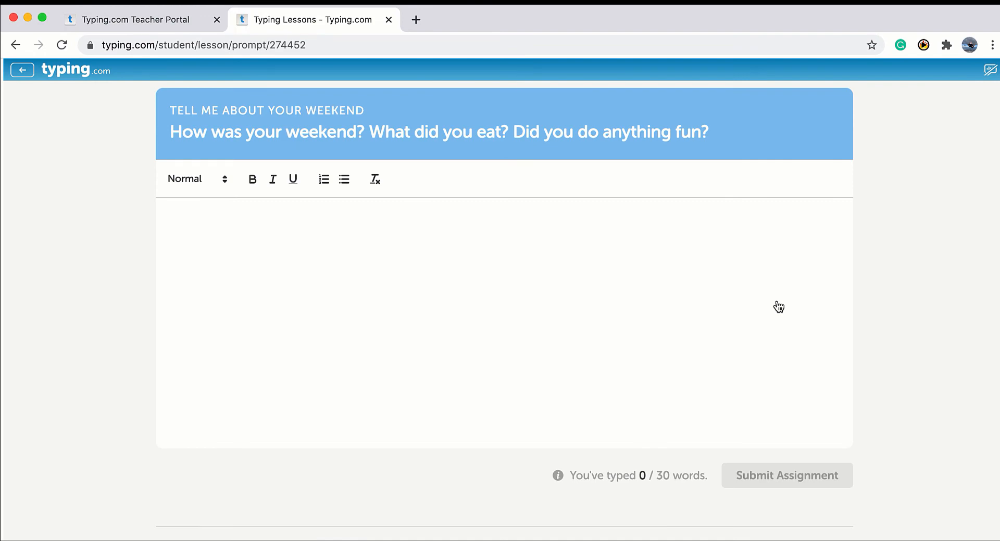
{"action": "type", "text": "My weekend "}
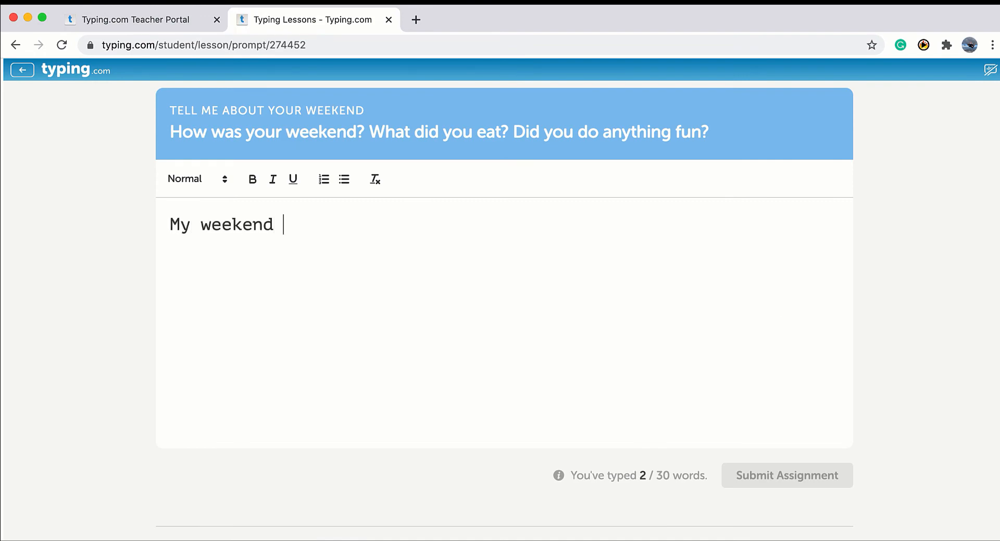
{"action": "type", "text": "was greeat"}
{"action": "key", "text": "BackSpace"}
{"action": "key", "text": "BackSpace"}
{"action": "key", "text": "BackSpace"}
{"action": "type", "text": "at"}
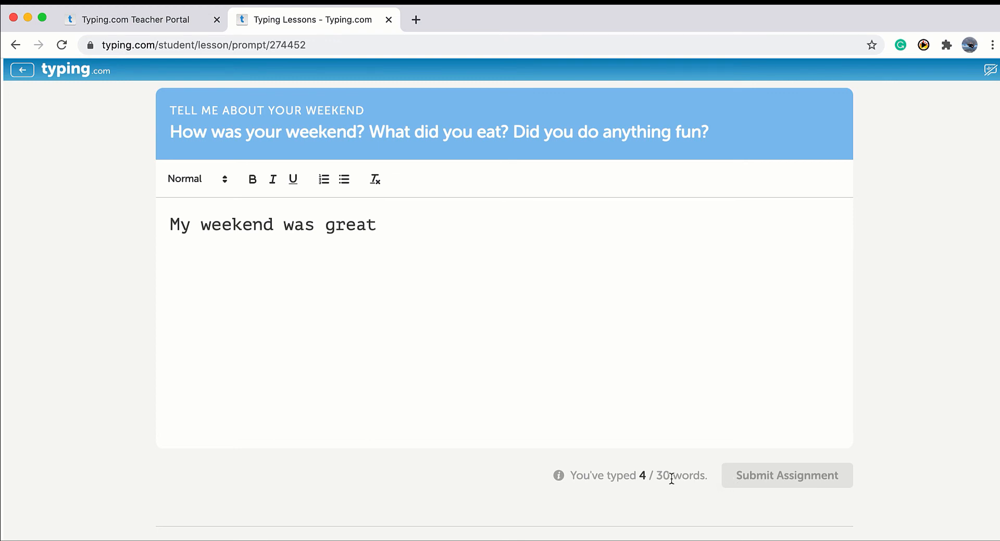
{"action": "left_click", "coordinate": [15, 45]}
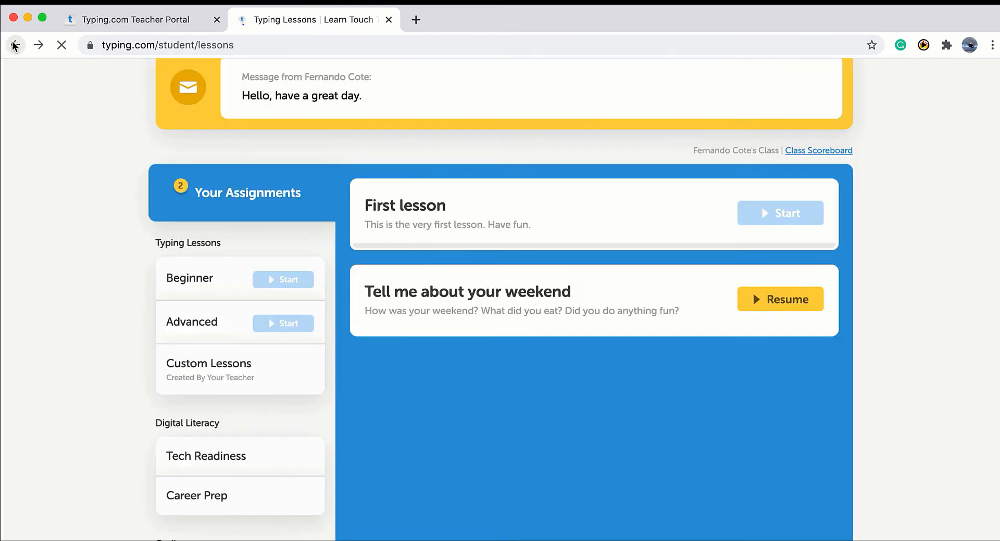
Show the teacher's custom lessons, open Your Problem Keys practice, and return to the page top.
{"action": "scroll", "coordinate": [195, 213], "scroll_direction": "down", "scroll_amount": 2}
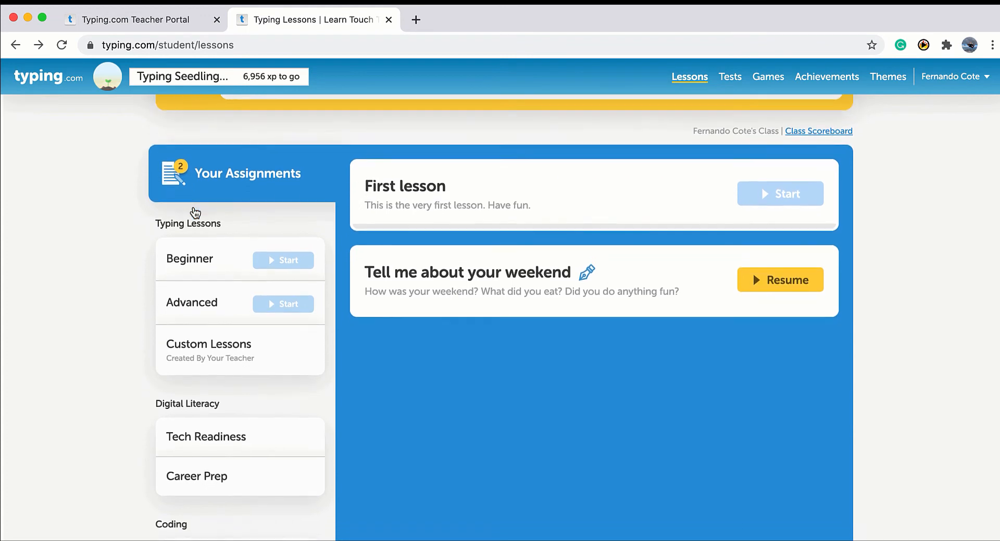
{"action": "scroll", "coordinate": [195, 212], "scroll_direction": "down", "scroll_amount": 1}
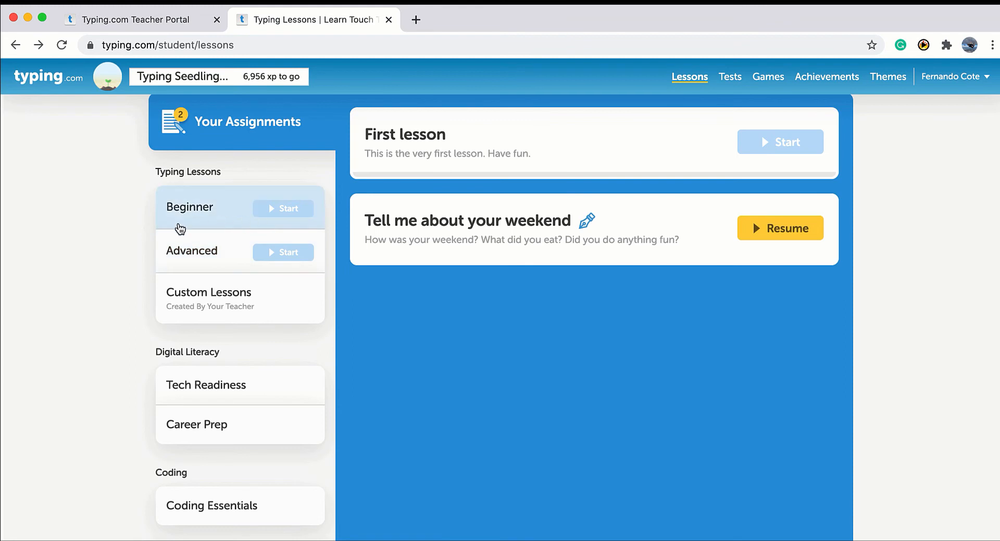
{"action": "scroll", "coordinate": [180, 230], "scroll_direction": "down", "scroll_amount": 1}
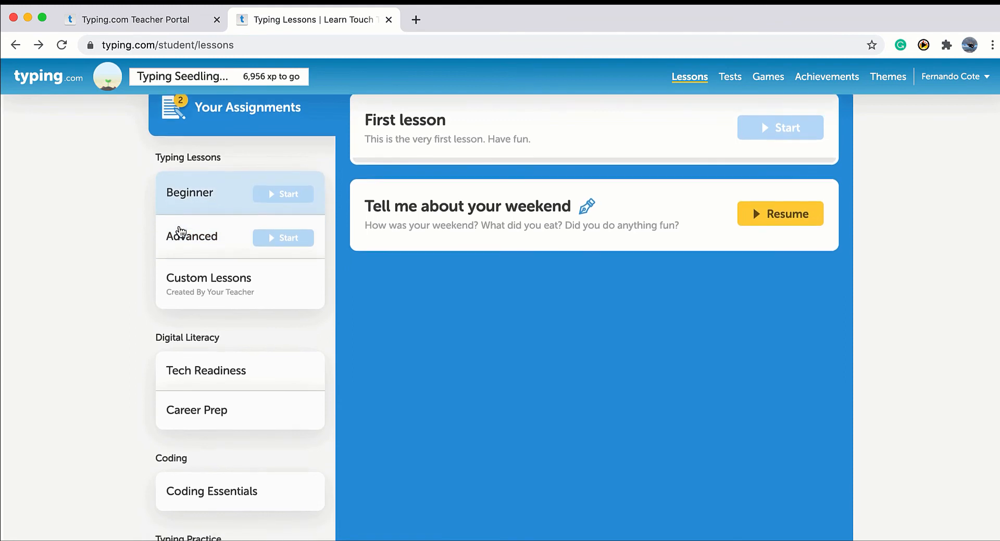
{"action": "left_click", "coordinate": [225, 287]}
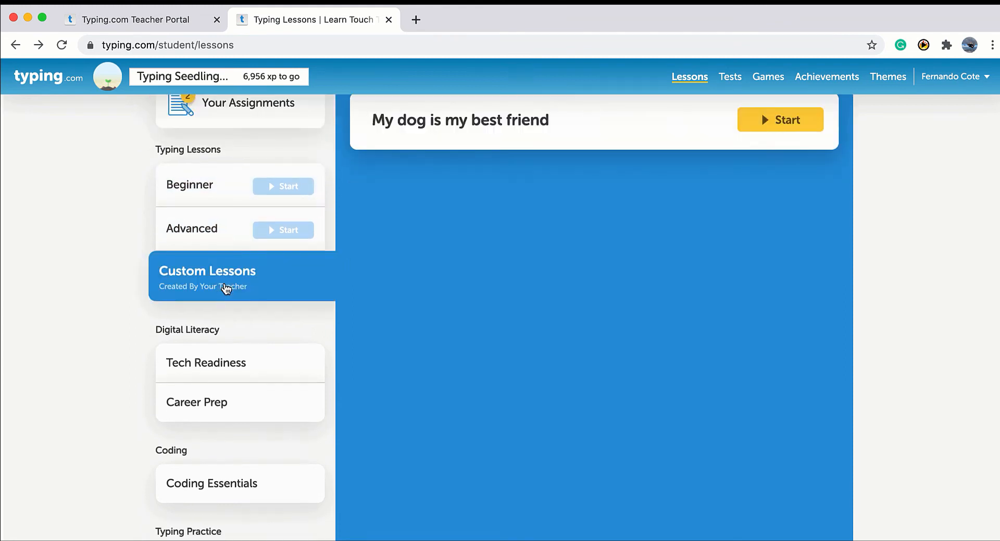
{"action": "scroll", "coordinate": [225, 289], "scroll_direction": "down", "scroll_amount": 2}
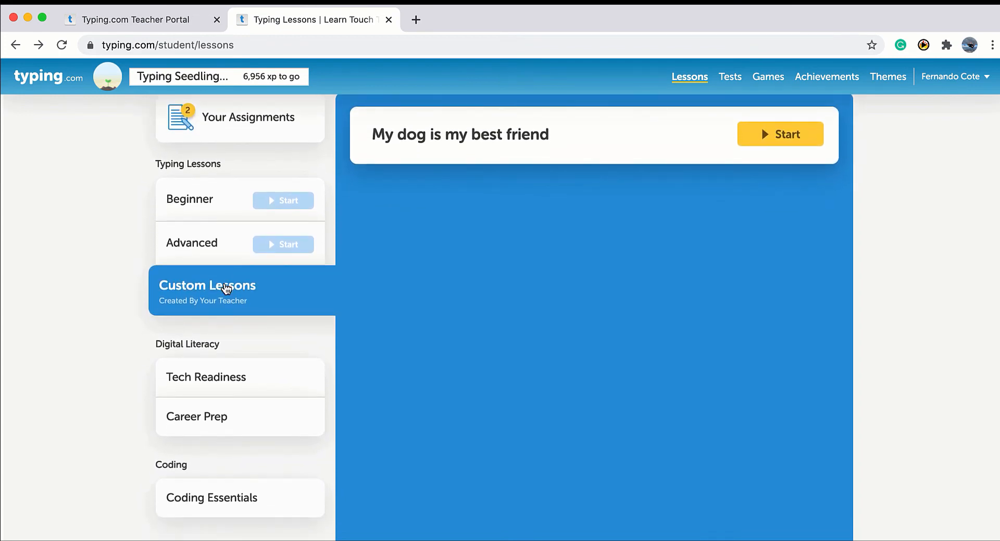
{"action": "scroll", "coordinate": [312, 319], "scroll_direction": "down", "scroll_amount": 4}
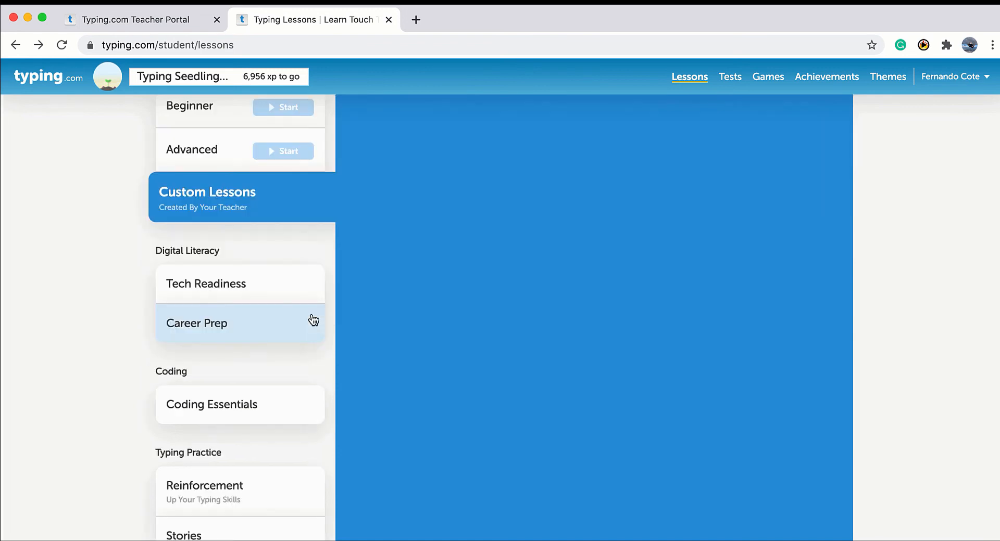
{"action": "scroll", "coordinate": [313, 319], "scroll_direction": "down", "scroll_amount": 2}
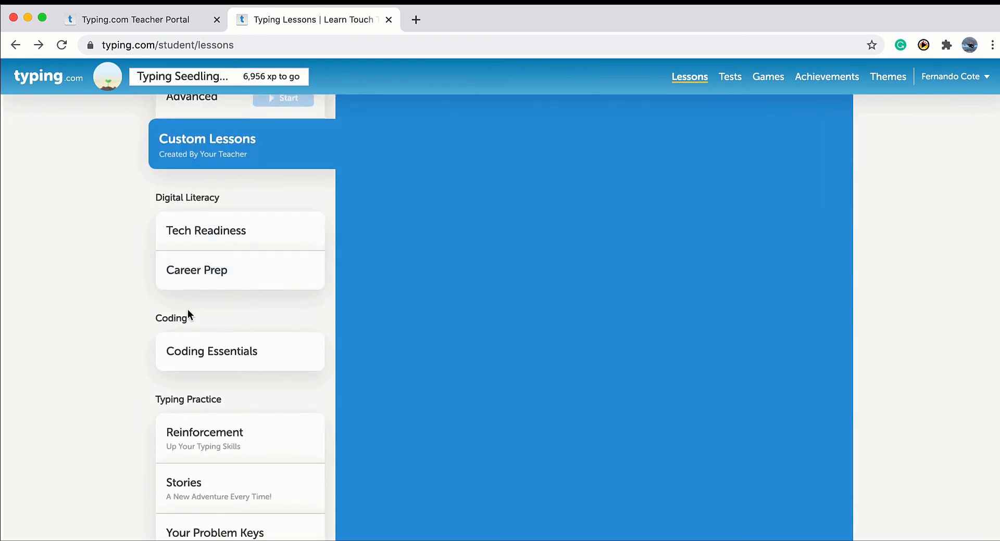
{"action": "scroll", "coordinate": [187, 310], "scroll_direction": "down", "scroll_amount": 3}
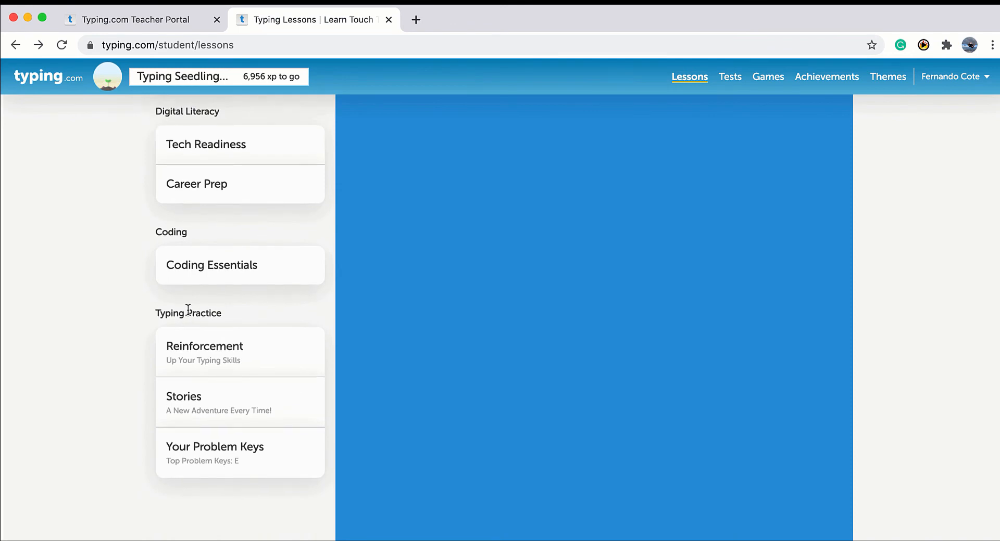
{"action": "left_click", "coordinate": [275, 465]}
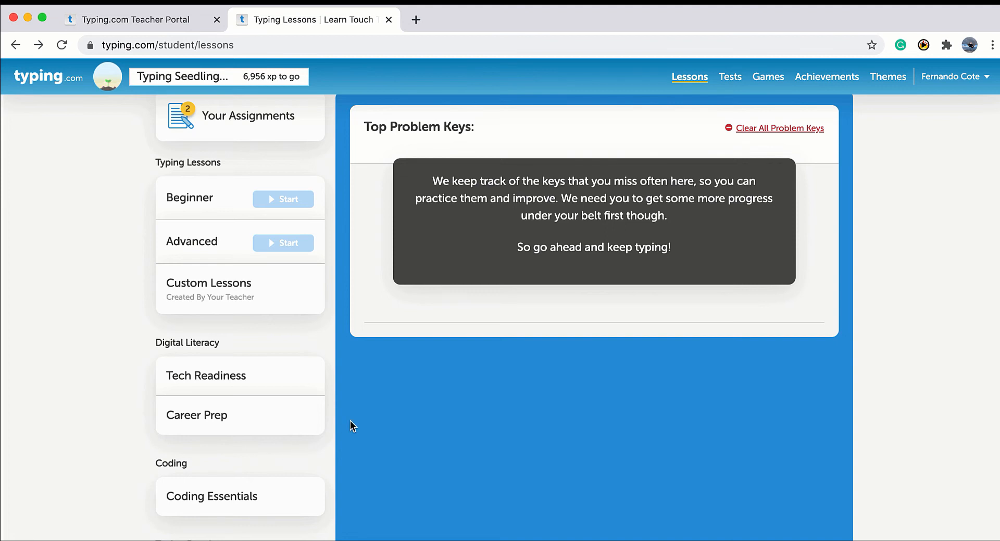
{"action": "scroll", "coordinate": [350, 421], "scroll_direction": "up", "scroll_amount": 3}
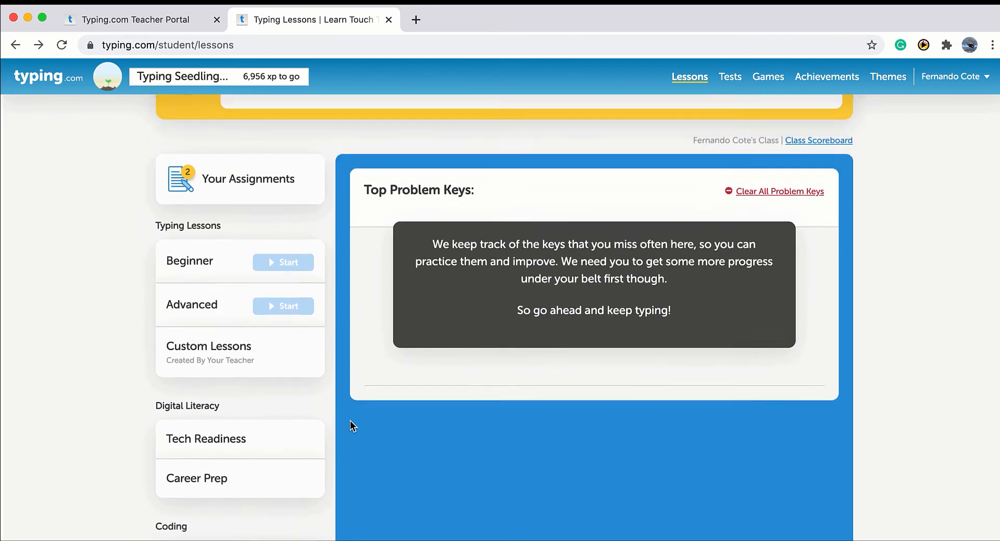
{"action": "scroll", "coordinate": [350, 420], "scroll_direction": "up", "scroll_amount": 3}
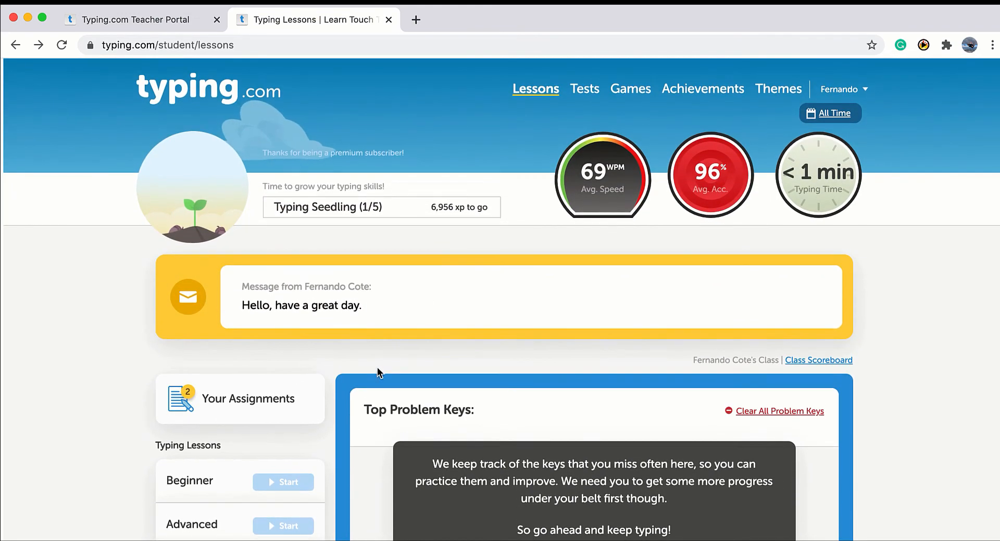
Browse the student's Tests and Games pages, then view Achievements showing 9 of 249 earned.
{"action": "left_click", "coordinate": [585, 93]}
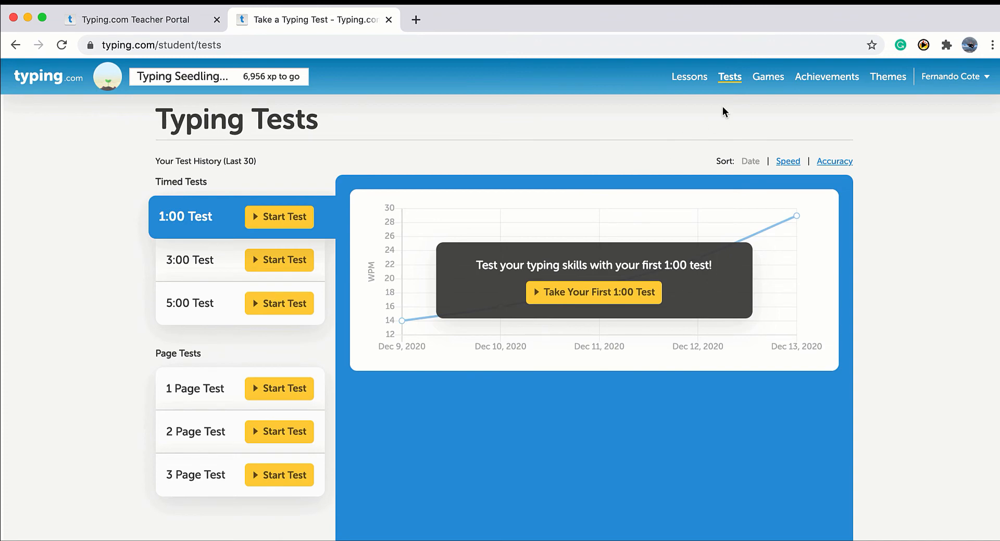
{"action": "left_click", "coordinate": [769, 80]}
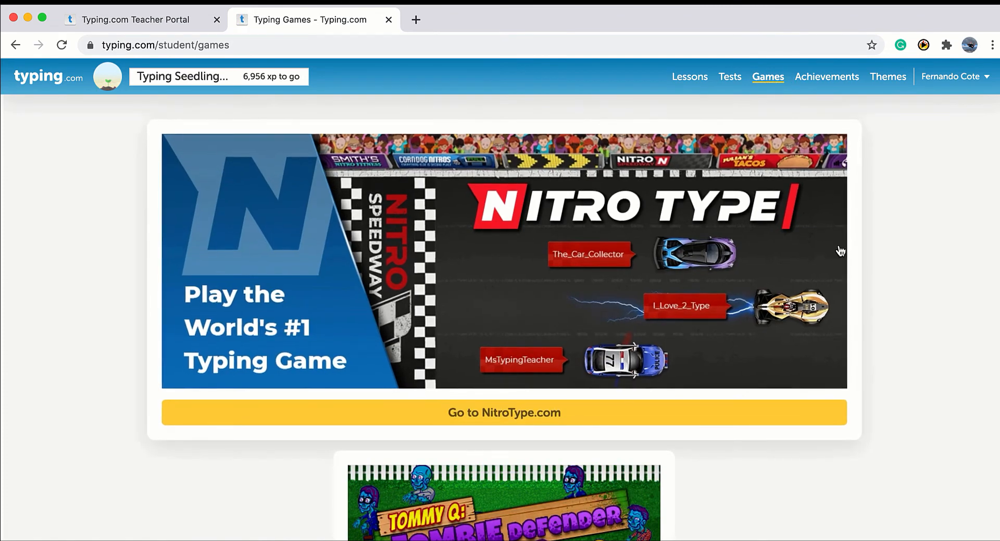
{"action": "scroll", "coordinate": [856, 287], "scroll_direction": "down", "scroll_amount": 3}
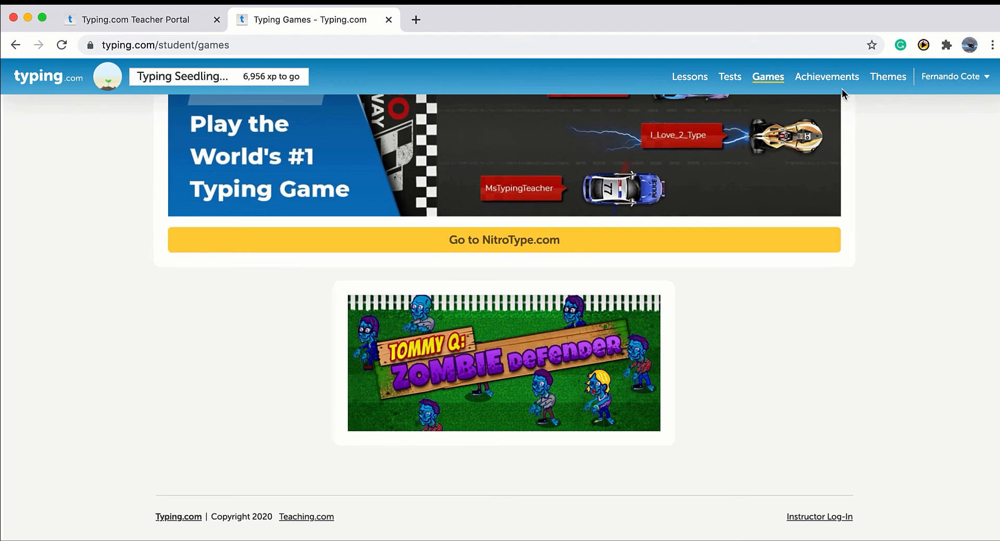
{"action": "left_click", "coordinate": [832, 78]}
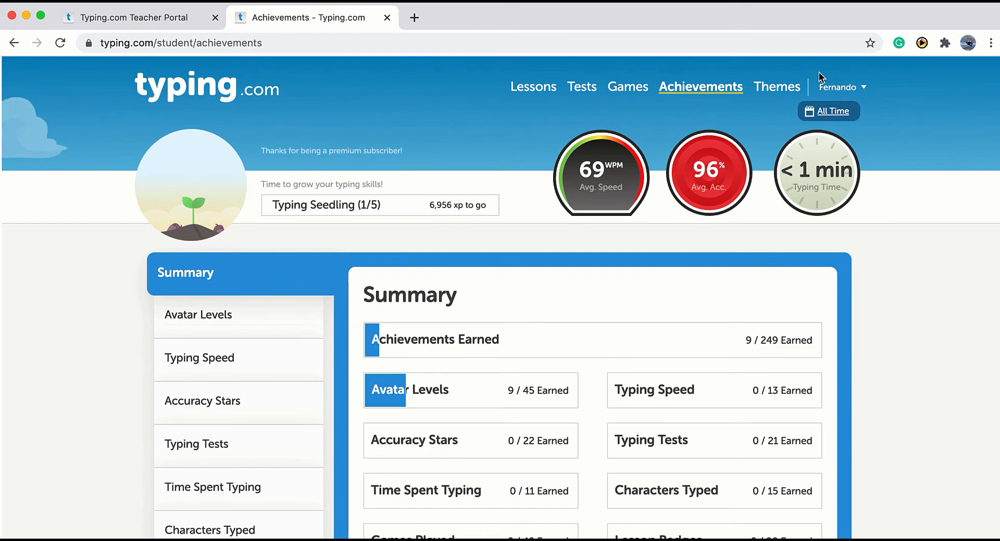
Choose the Mint Eli avatar under the Superheroes theme, then go back to the student Lessons page.
{"action": "left_click", "coordinate": [781, 88]}
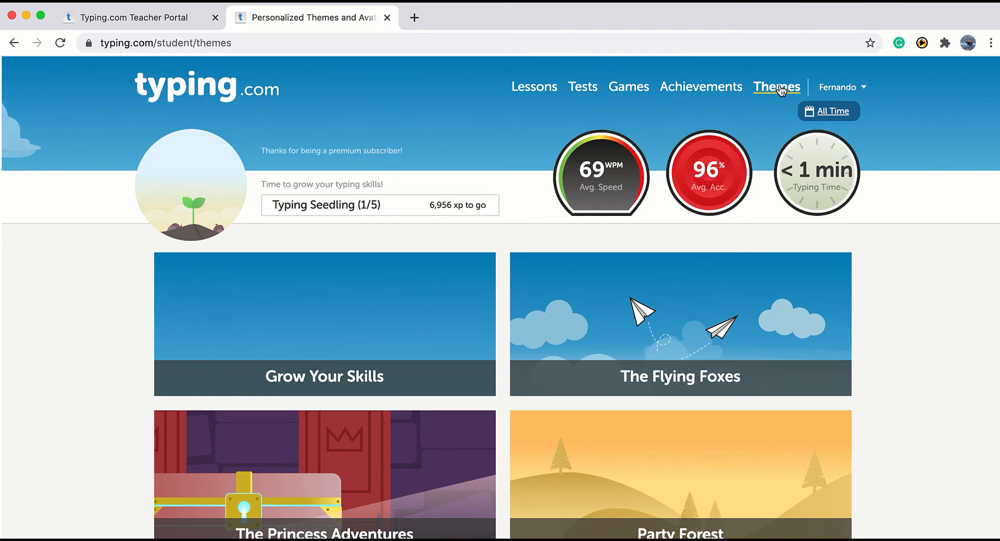
{"action": "scroll", "coordinate": [779, 135], "scroll_direction": "down", "scroll_amount": 7}
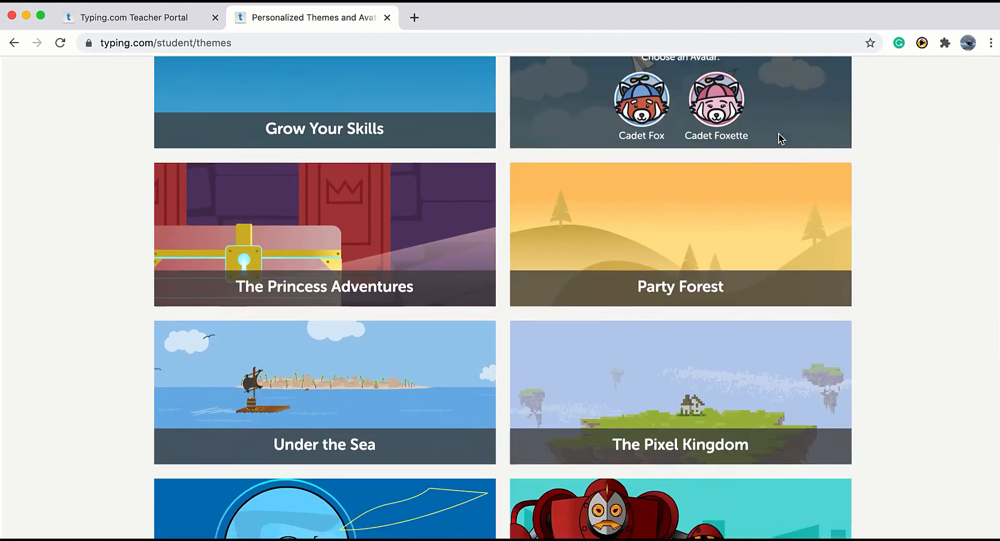
{"action": "scroll", "coordinate": [779, 135], "scroll_direction": "down", "scroll_amount": 3}
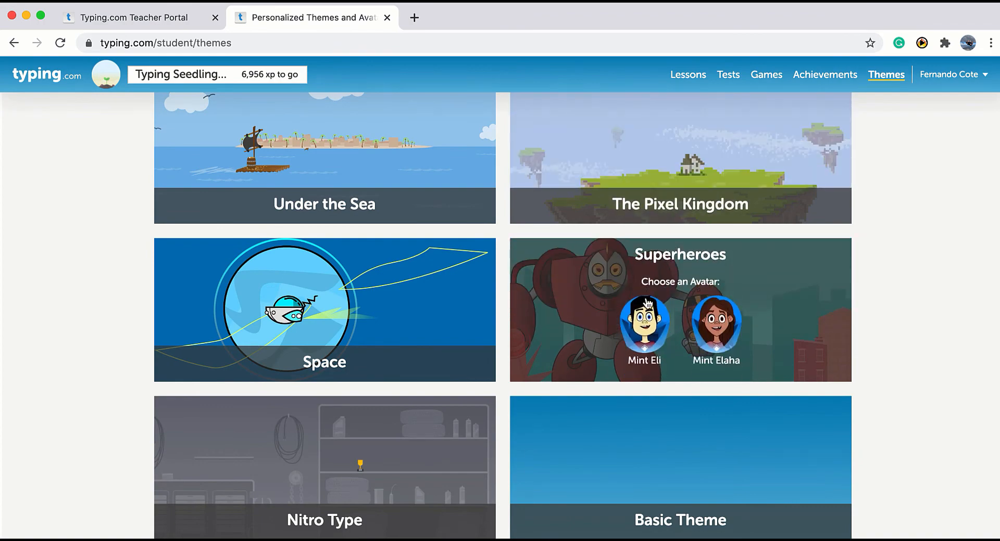
{"action": "left_click", "coordinate": [646, 316]}
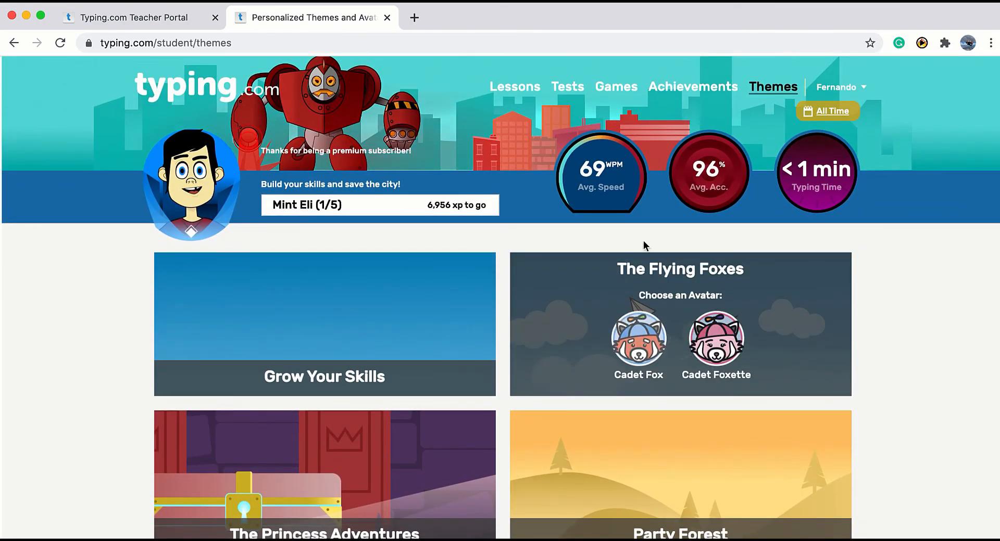
{"action": "left_click", "coordinate": [526, 91]}
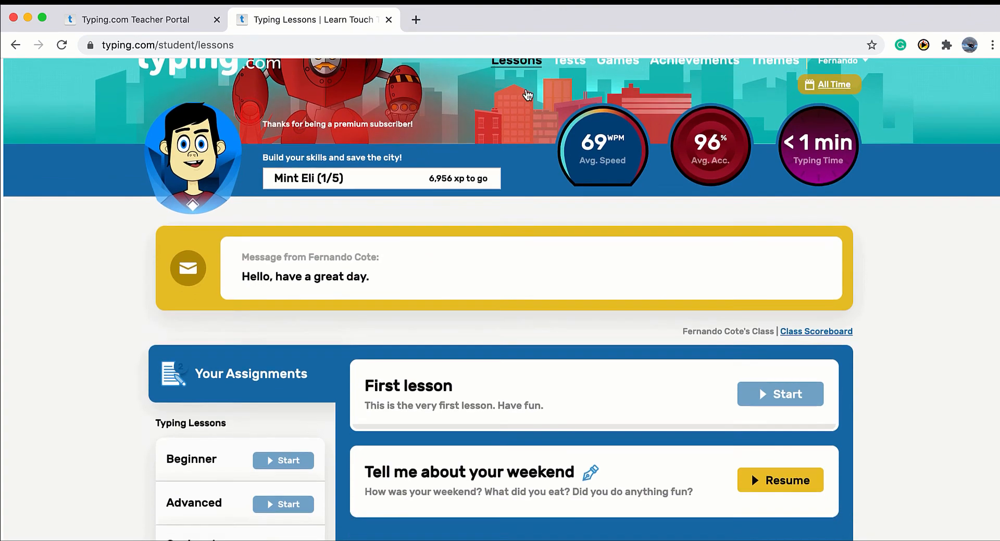
{"action": "scroll", "coordinate": [526, 93], "scroll_direction": "down", "scroll_amount": 3}
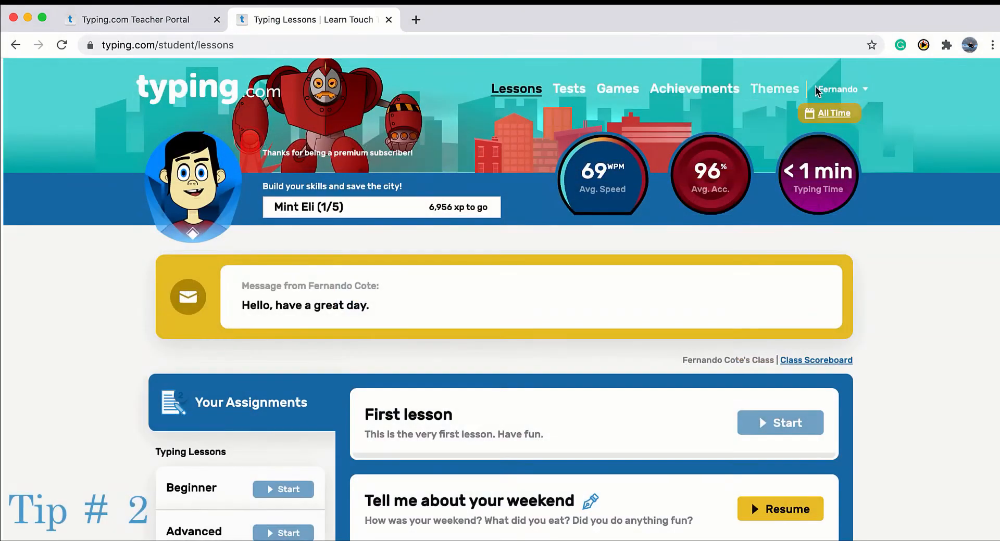
Open the student's Account Settings and check the password and Class Join-Code fields.
{"action": "left_click", "coordinate": [839, 89]}
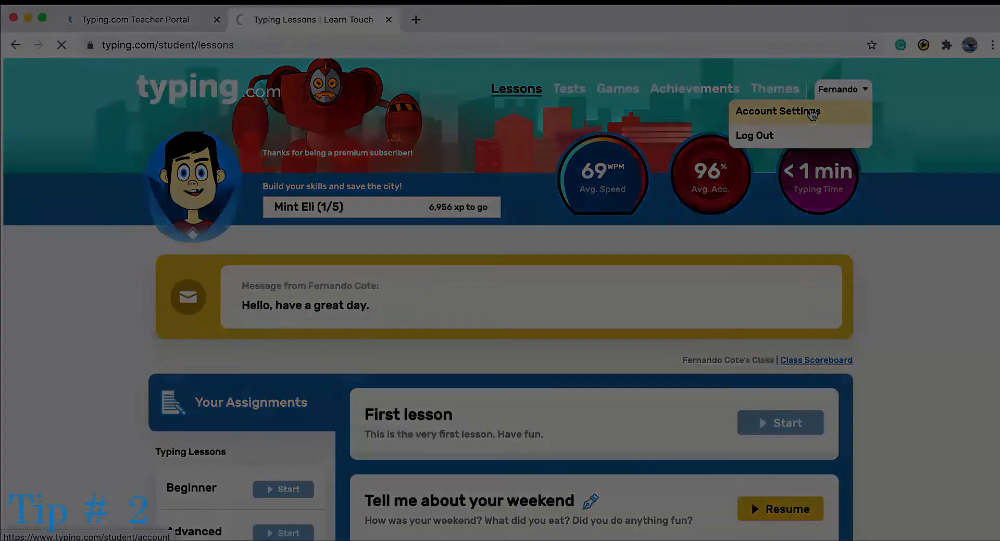
{"action": "left_click", "coordinate": [811, 113]}
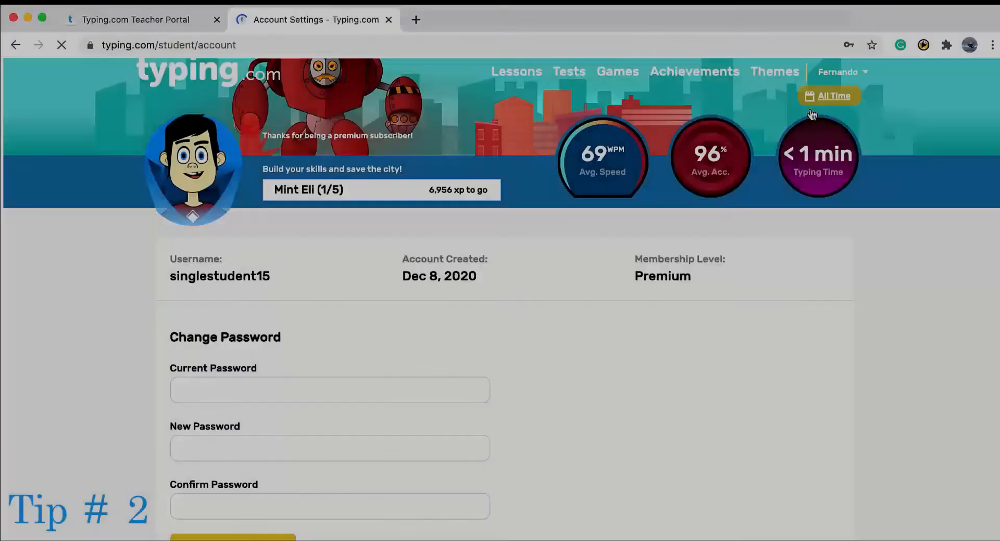
{"action": "scroll", "coordinate": [812, 114], "scroll_direction": "down", "scroll_amount": 5}
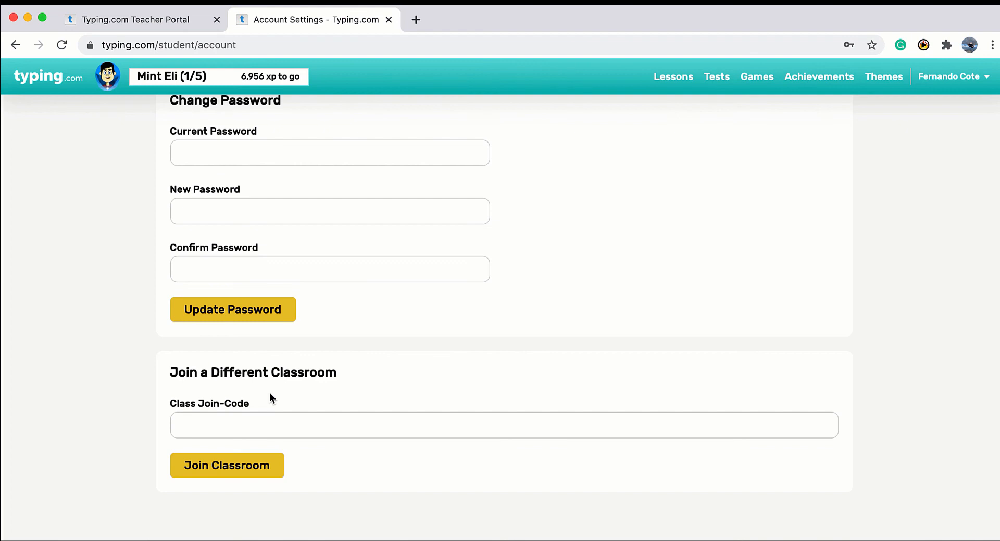
{"action": "left_click", "coordinate": [259, 425]}
{"action": "left_click", "coordinate": [351, 401]}
{"action": "scroll", "coordinate": [635, 477], "scroll_direction": "down", "scroll_amount": 2}
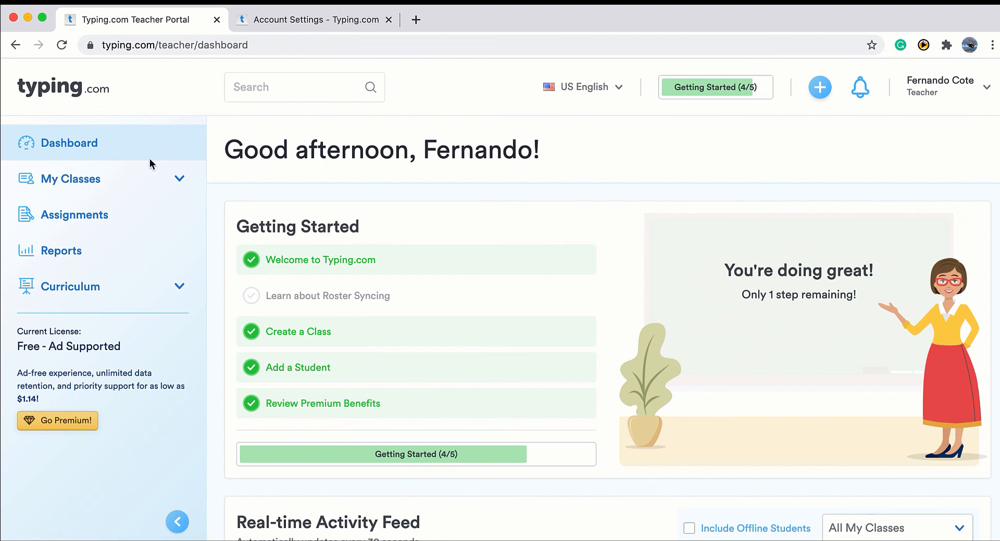
{"action": "left_click", "coordinate": [95, 183]}
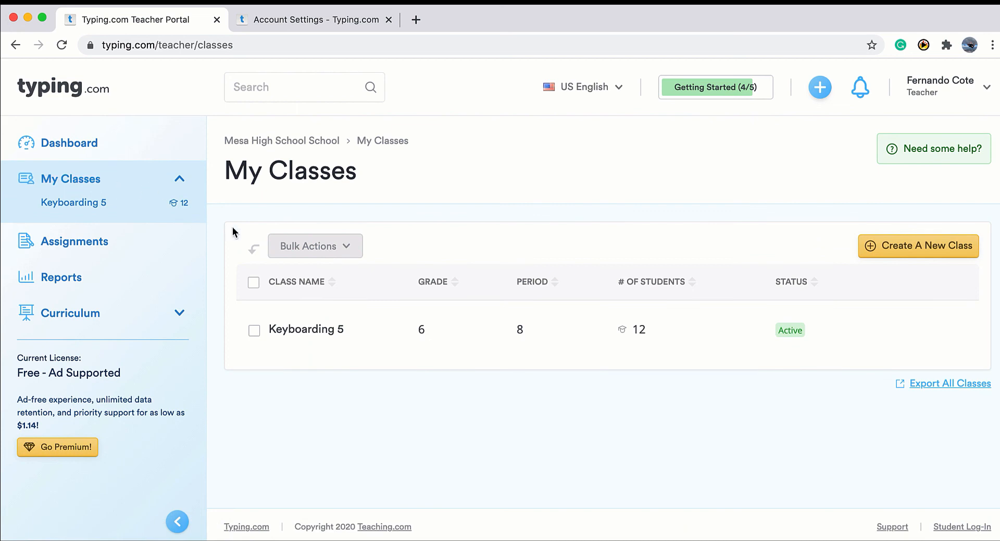
{"action": "left_click", "coordinate": [292, 339]}
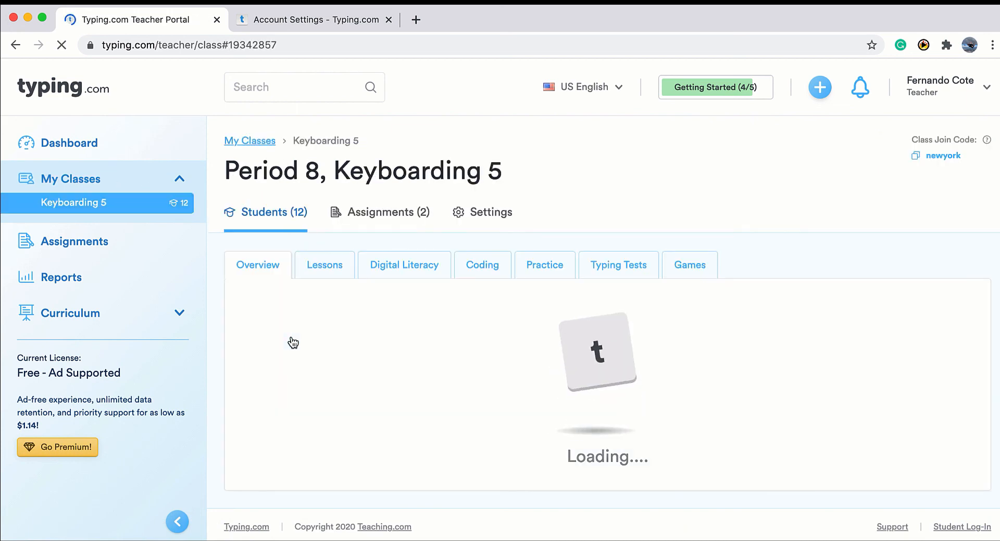
{"action": "left_click", "coordinate": [253, 340]}
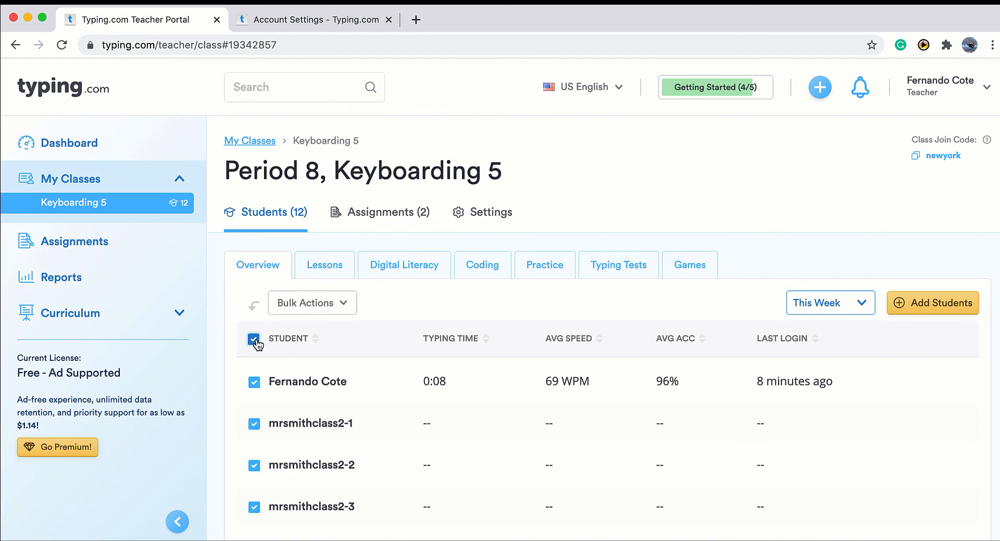
{"action": "left_click", "coordinate": [312, 306]}
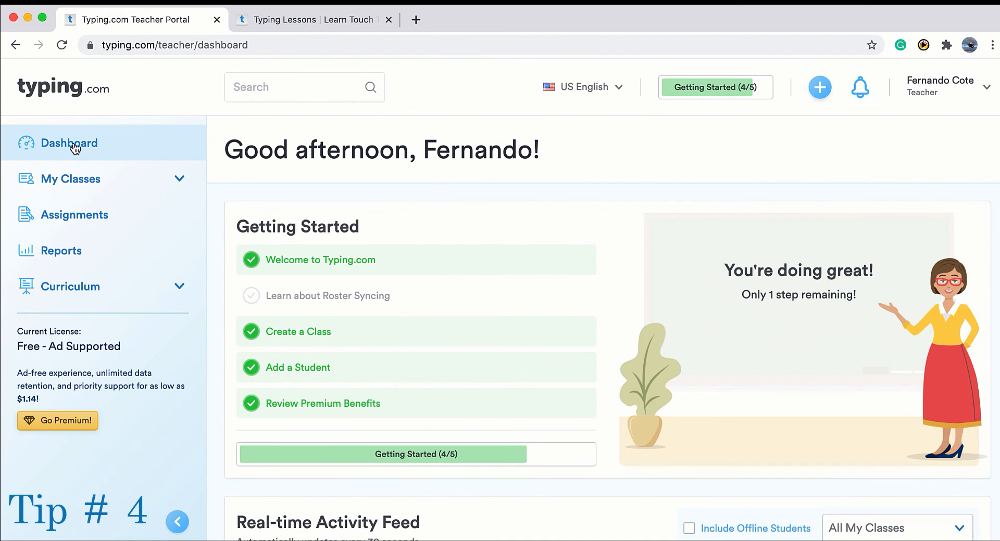
From the teacher's Account settings, view the free Classroom, School and District account type conversion options.
{"action": "scroll", "coordinate": [214, 446], "scroll_direction": "down", "scroll_amount": 3}
{"action": "left_click", "coordinate": [936, 99]}
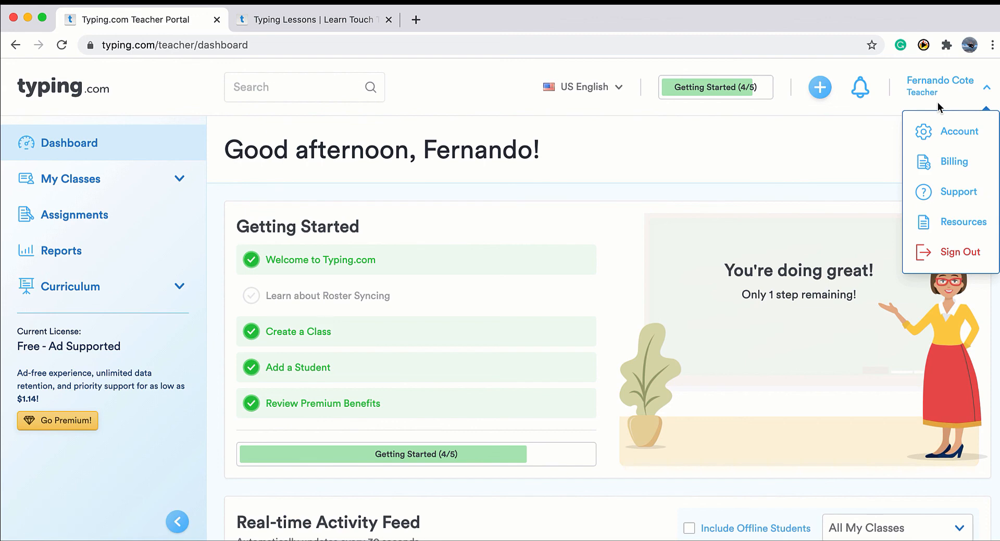
{"action": "left_click", "coordinate": [958, 136]}
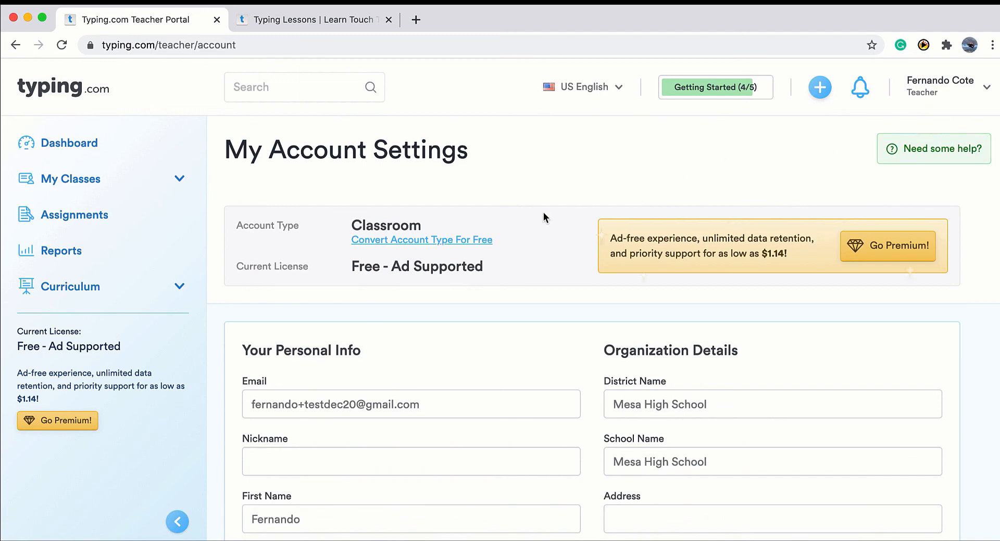
{"action": "left_click", "coordinate": [393, 240]}
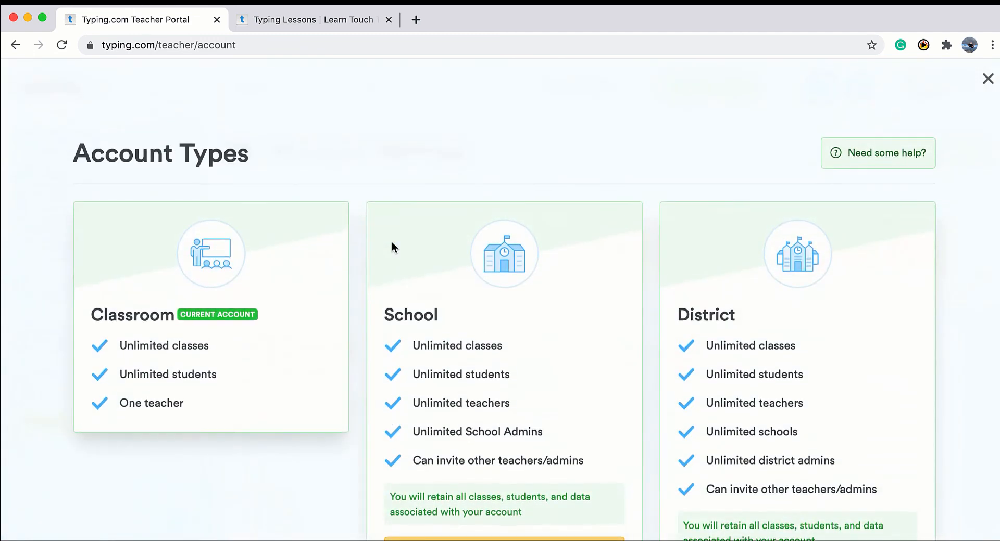
{"action": "scroll", "coordinate": [391, 246], "scroll_direction": "down", "scroll_amount": 3}
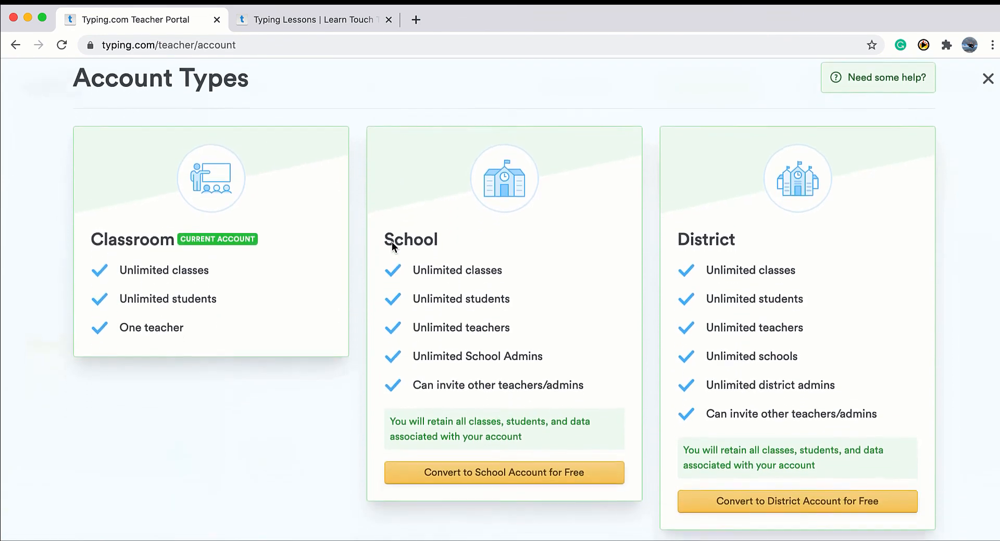